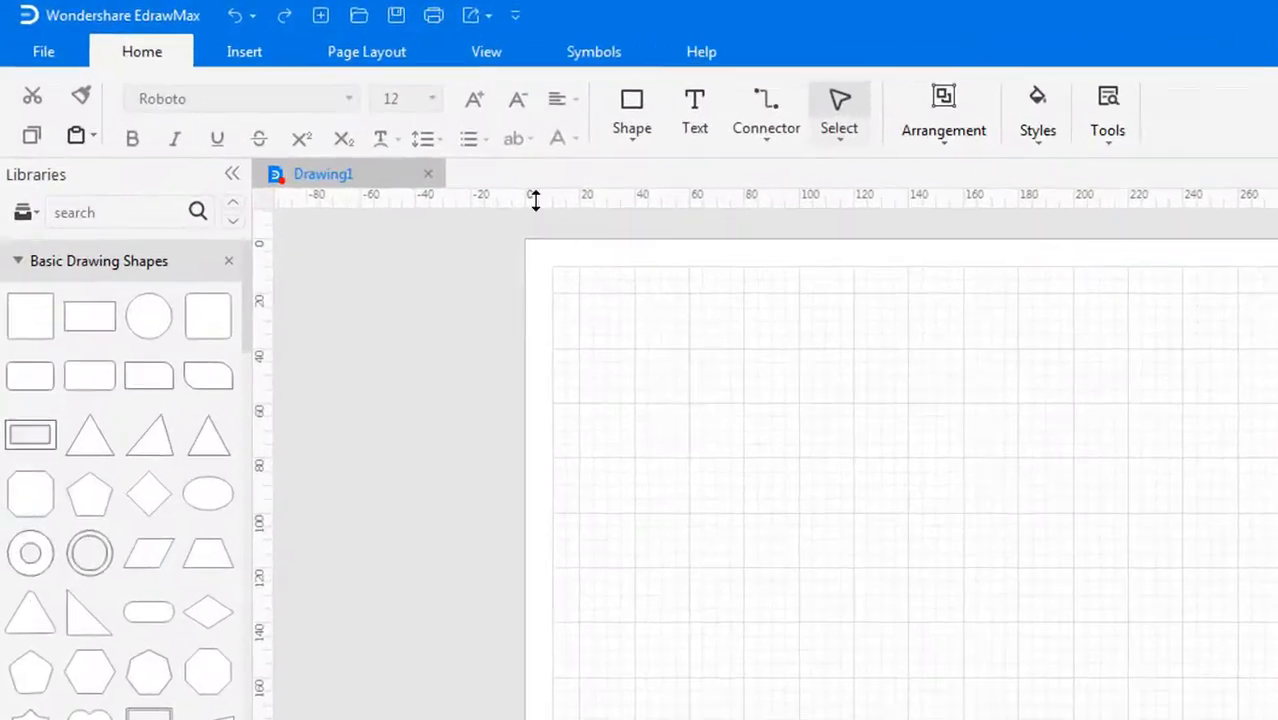
# - Add Page-2 via Insert > Blank Page, then Page-3 and Page-4 with the + tab button
pyautogui.click(244, 51)
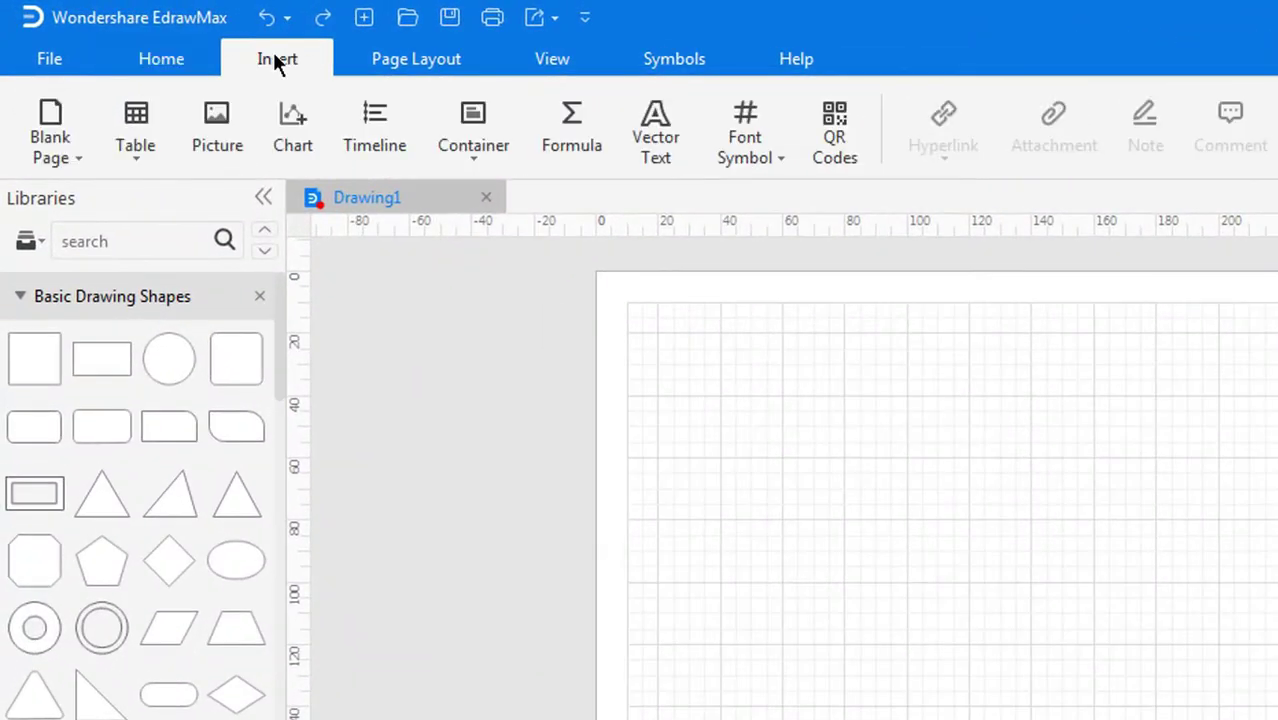
pyautogui.click(55, 148)
pyautogui.click(100, 208)
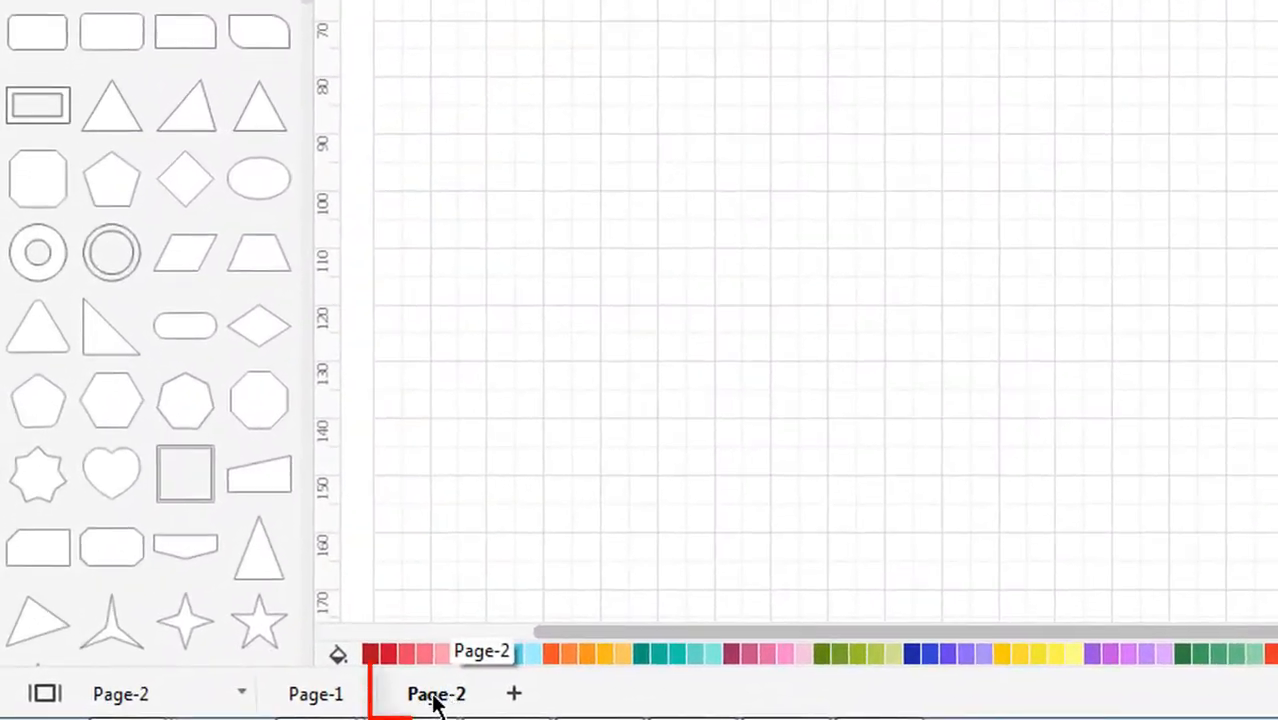
pyautogui.click(513, 694)
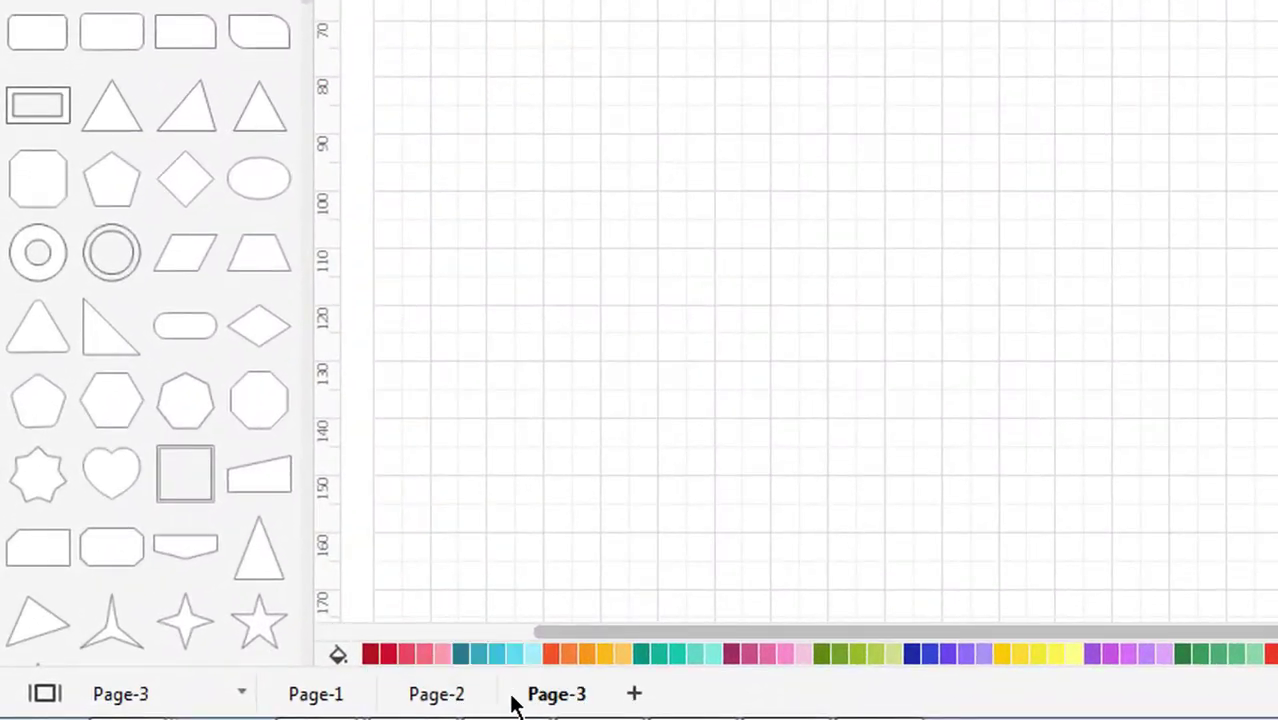
pyautogui.click(636, 694)
# - Add Page-5 from the tab context menu and Page-6, Page-7 with Alt+Shift+N
pyautogui.rightClick(676, 694)
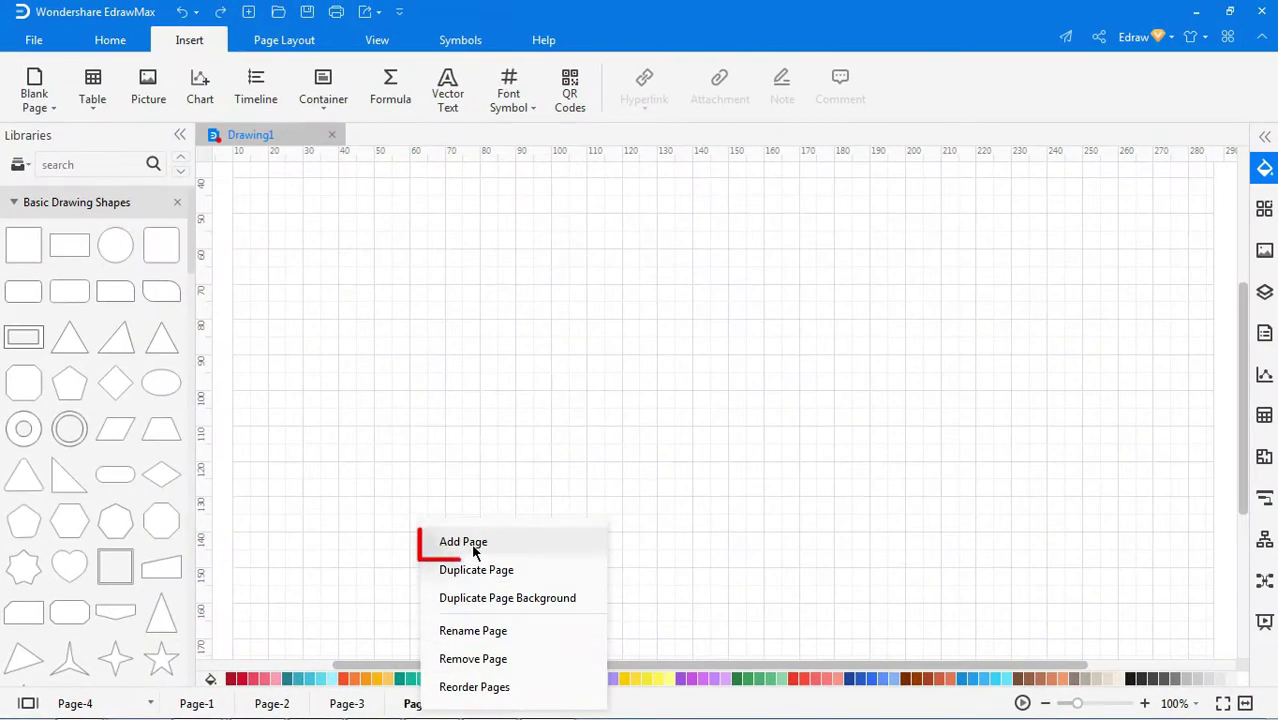
pyautogui.click(463, 541)
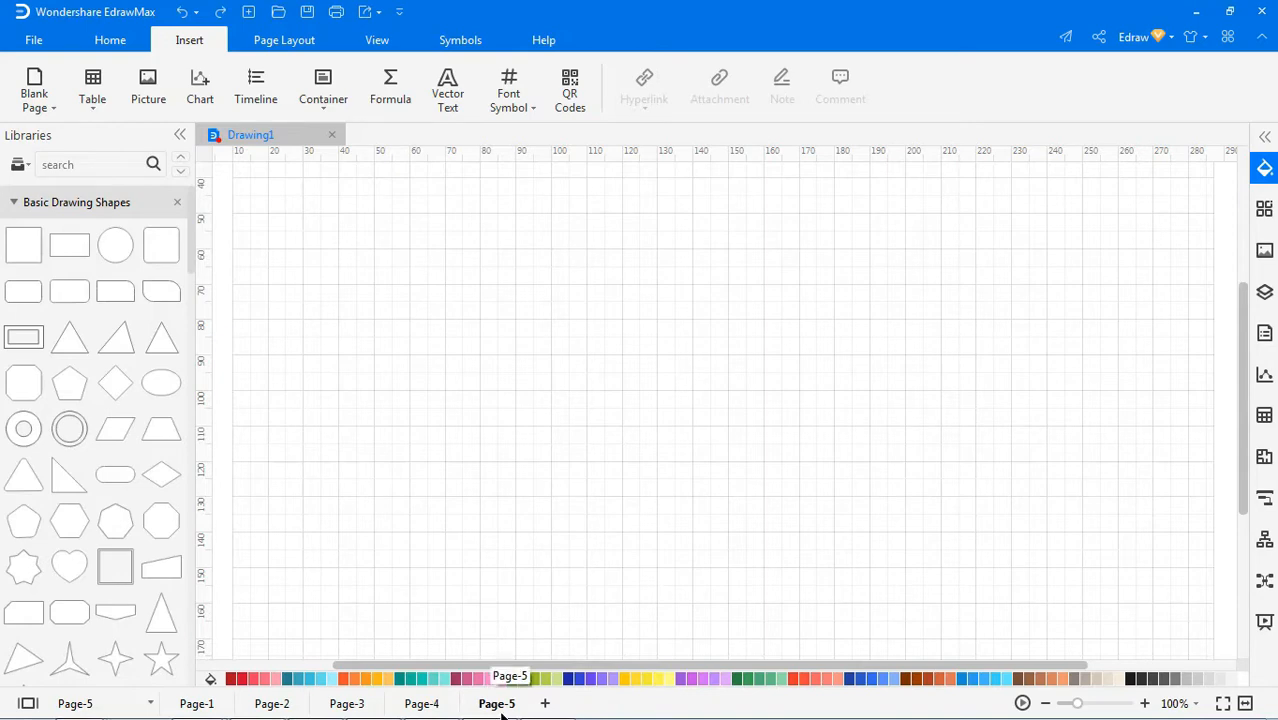
pyautogui.hotkey('alt', 'shift', 'n')
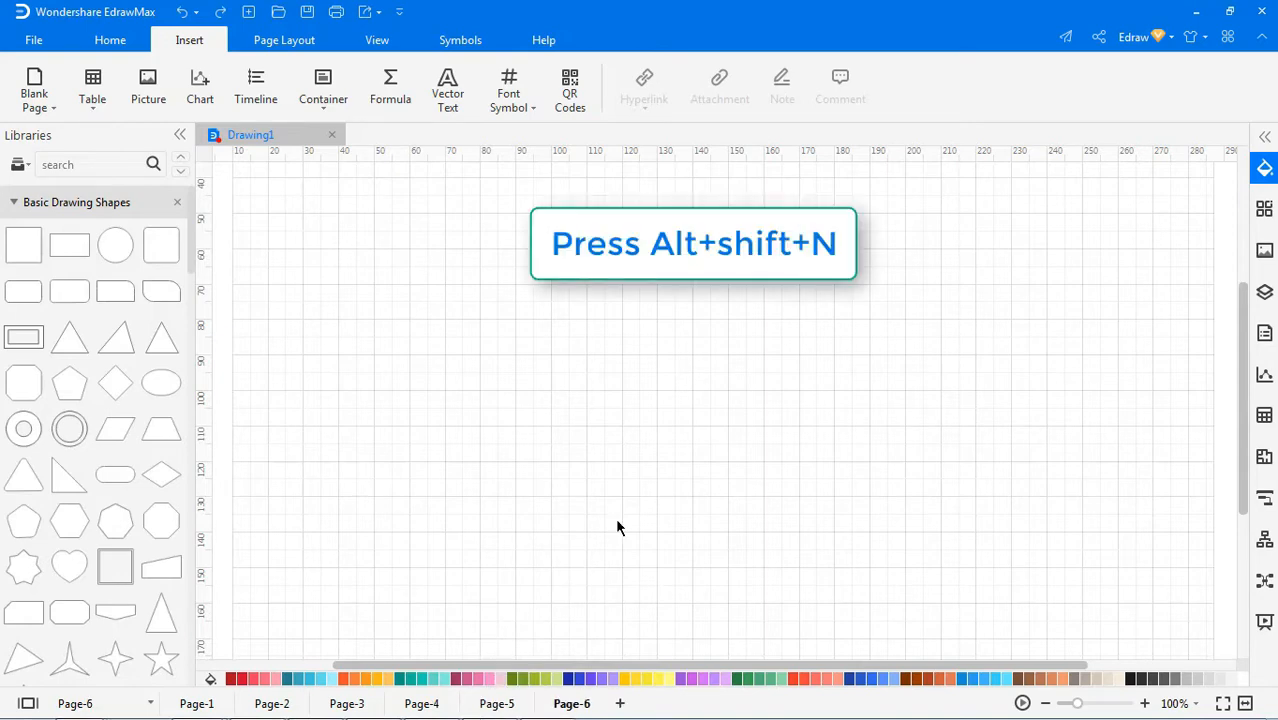
pyautogui.hotkey('alt', 'shift', 'n')
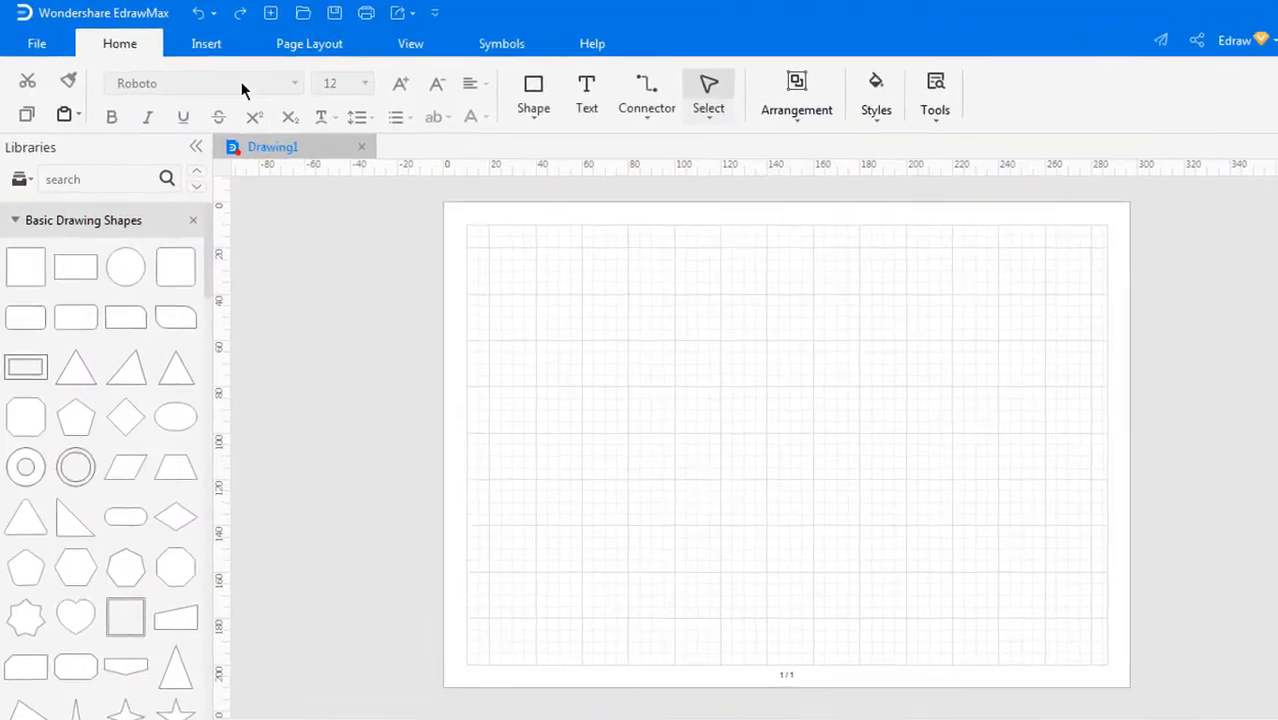
# - Duplicate the current page into Page-2, then duplicate Page-2 into Page-3 from its tab menu
pyautogui.click(242, 90)
pyautogui.click(51, 150)
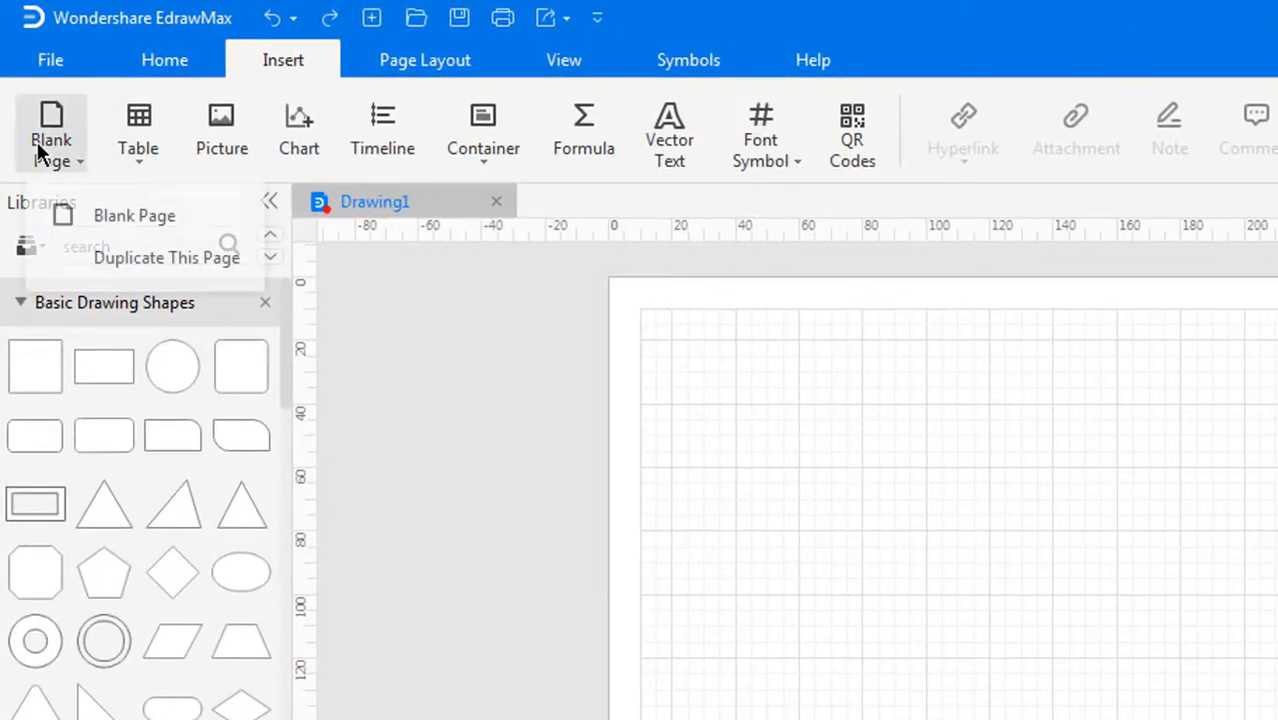
pyautogui.click(119, 258)
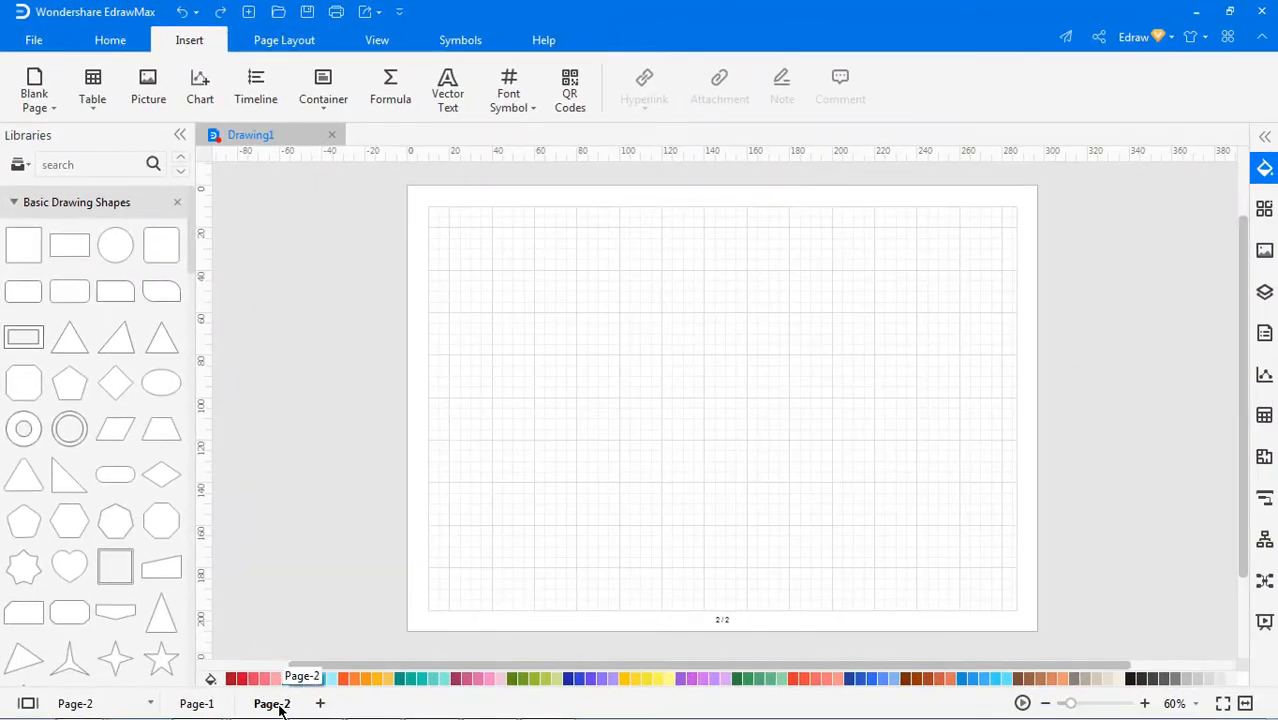
pyautogui.rightClick(270, 703)
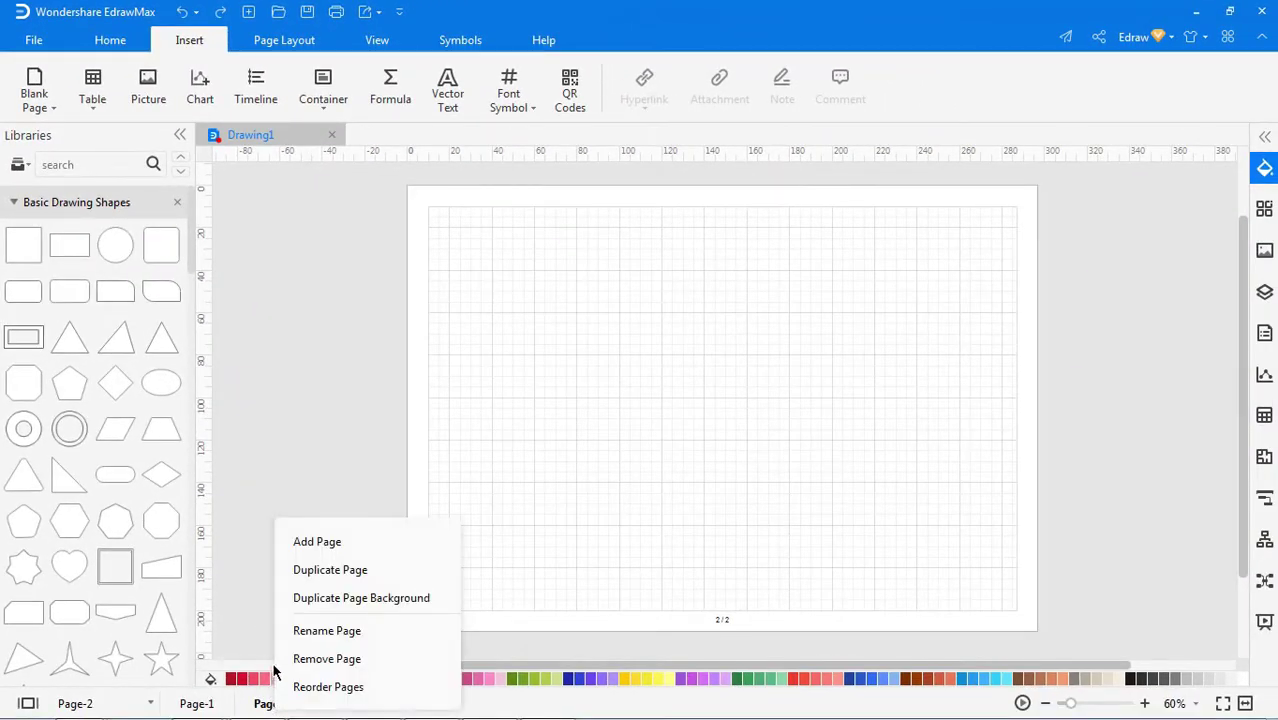
pyautogui.click(323, 568)
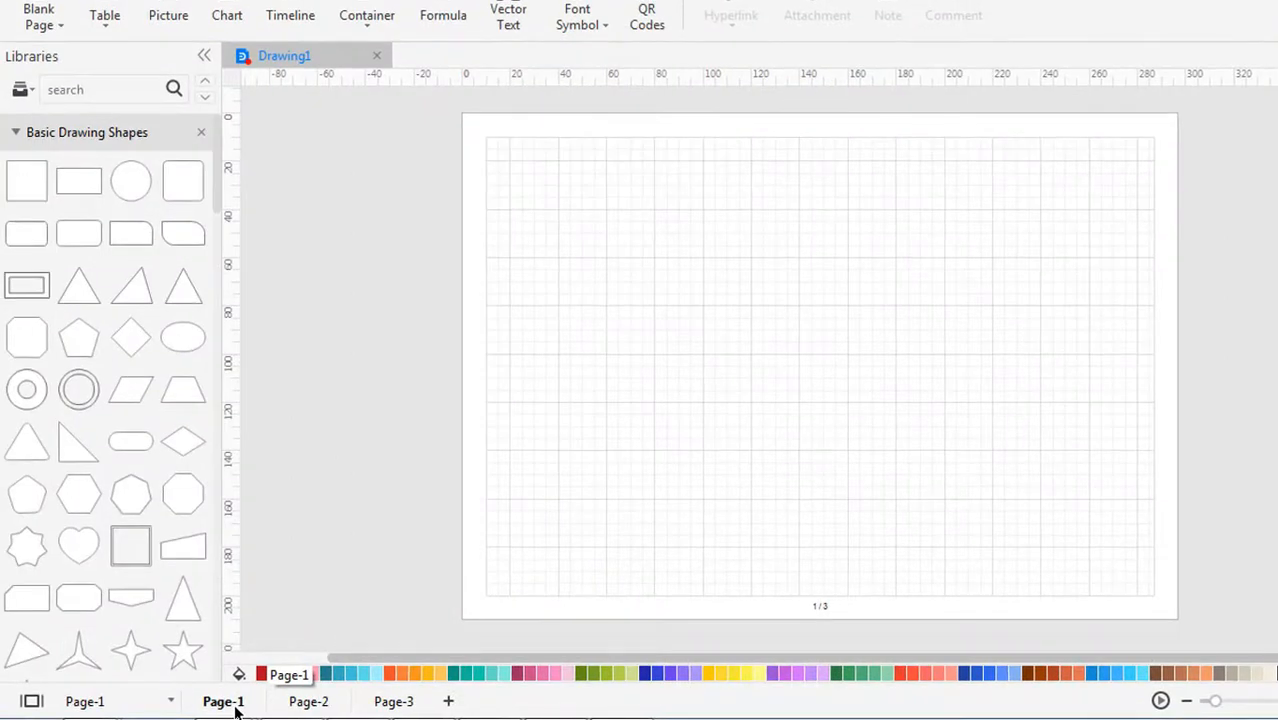
# - Rename Page-1 to Sheet 1 and Page-2 to Sheet 2 via the tab rename options
pyautogui.doubleClick(224, 702)
pyautogui.write('Sheet 1')
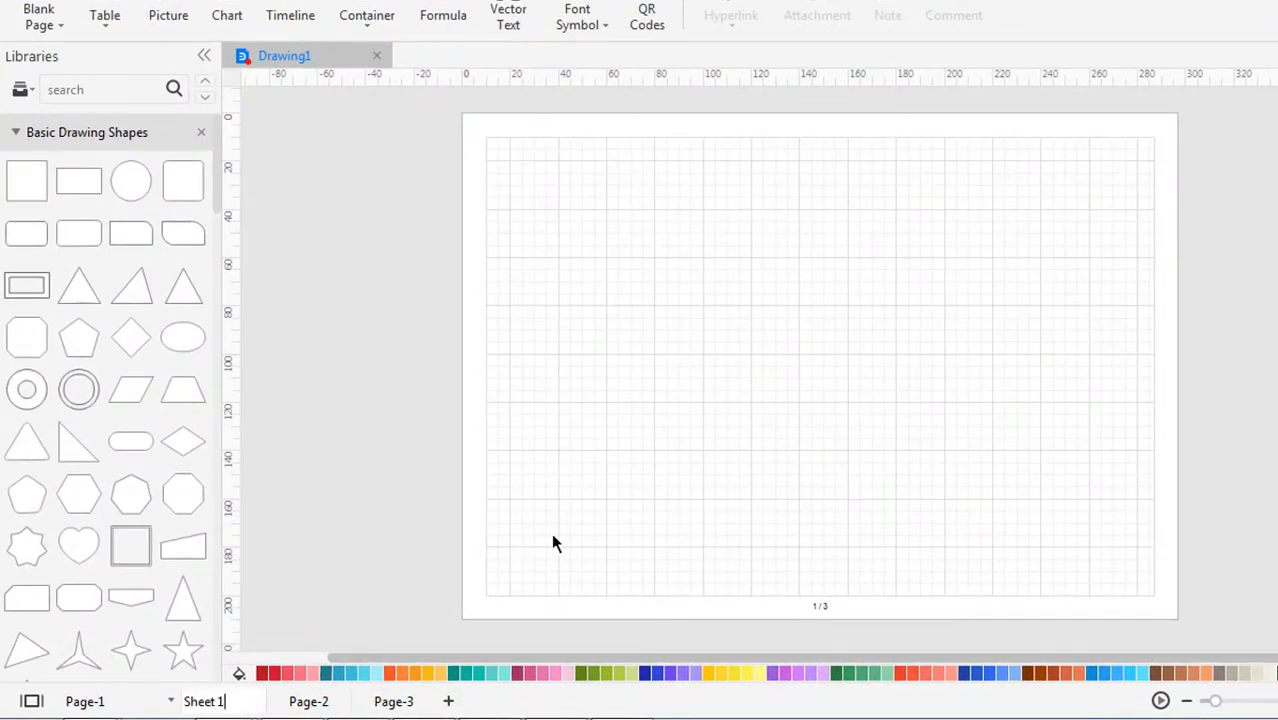
pyautogui.click(308, 702)
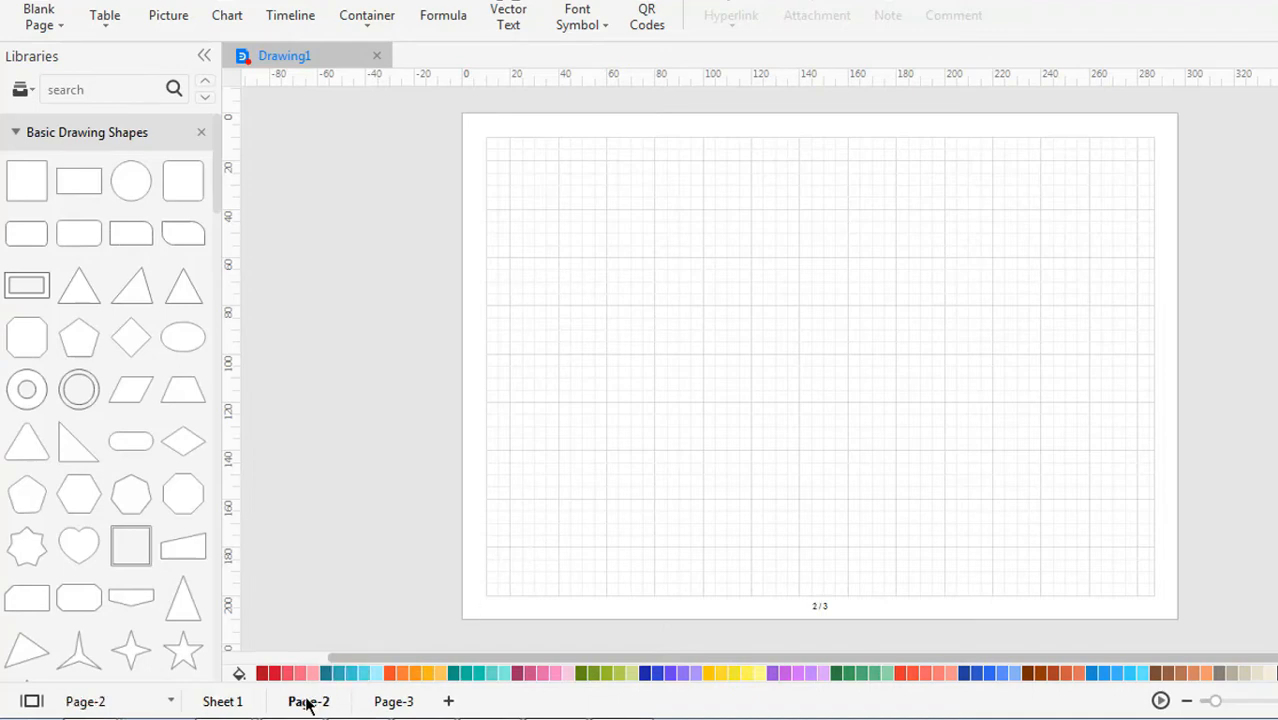
pyautogui.rightClick(308, 702)
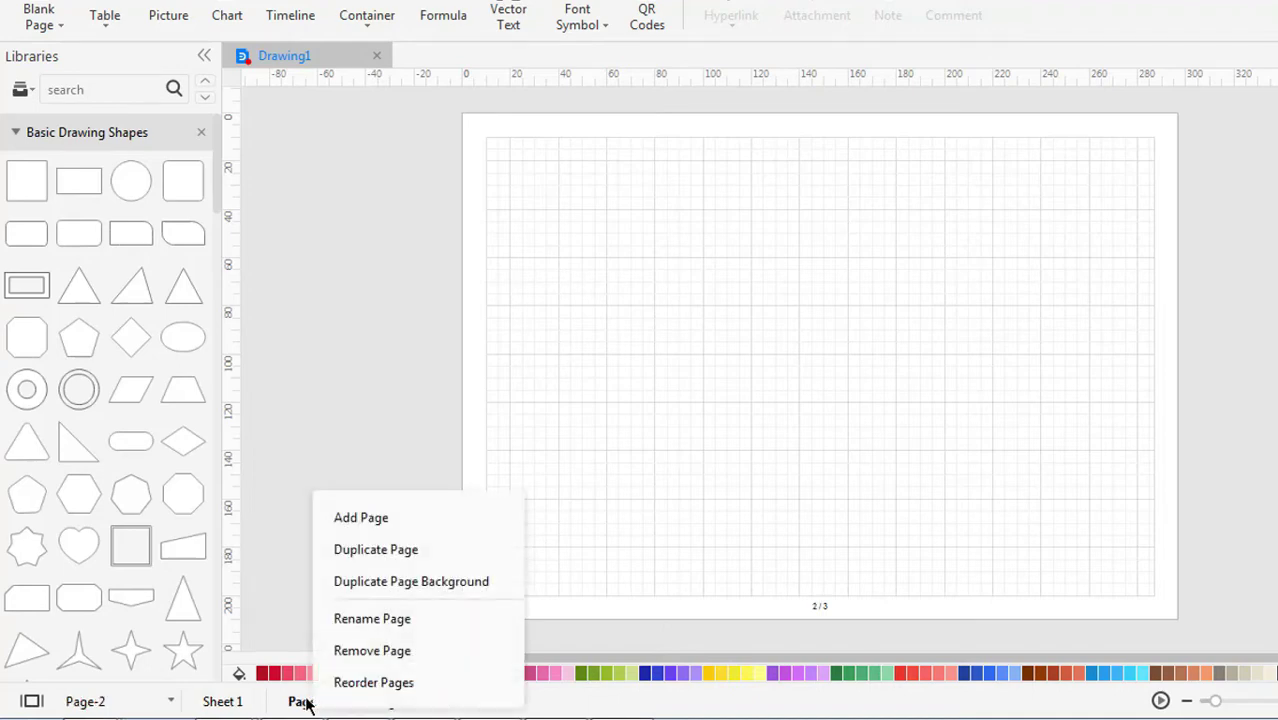
pyautogui.click(363, 620)
pyautogui.write('Sheet 2')
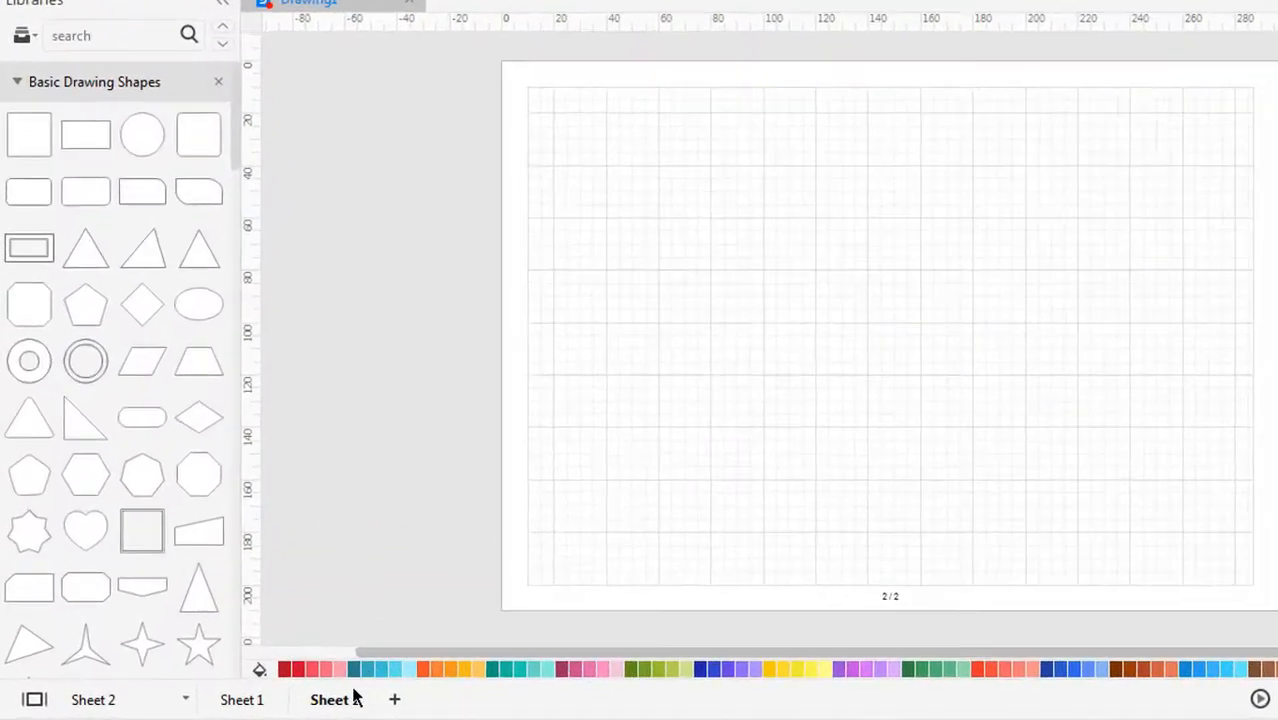
# - Remove the Sheet 2 page and confirm the deletion, leaving only Sheet 1
pyautogui.rightClick(350, 699)
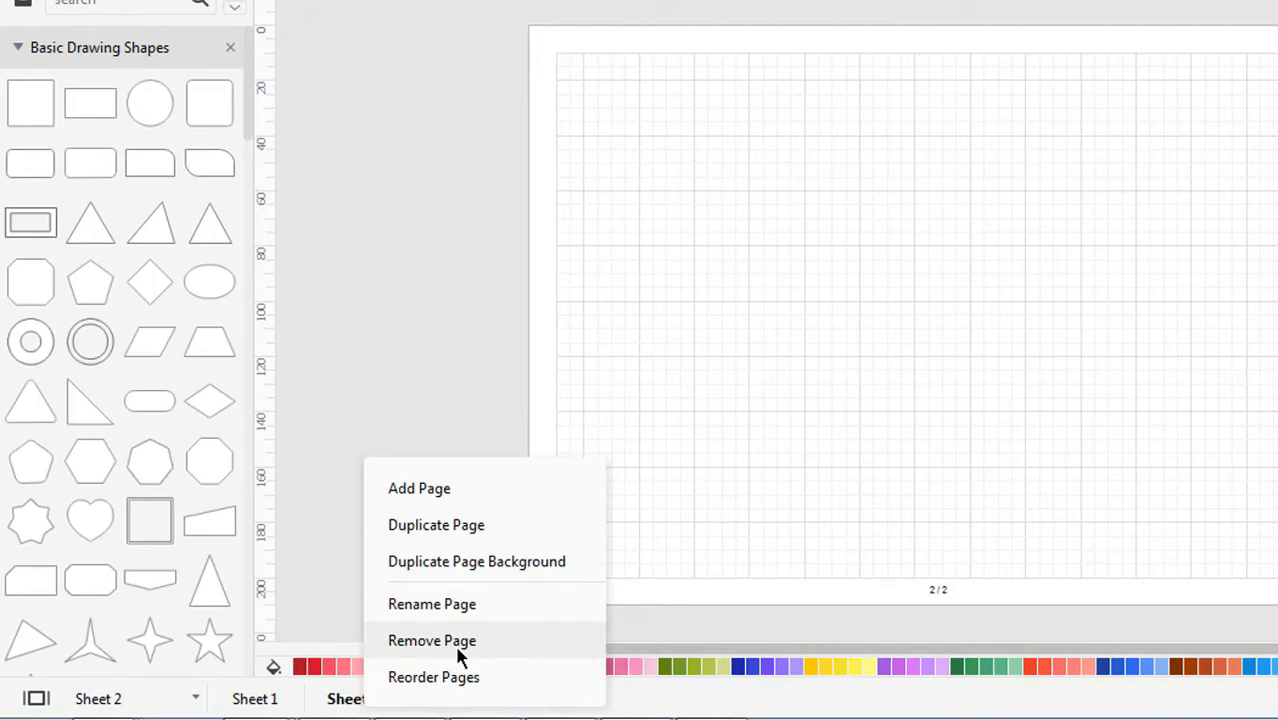
pyautogui.click(432, 641)
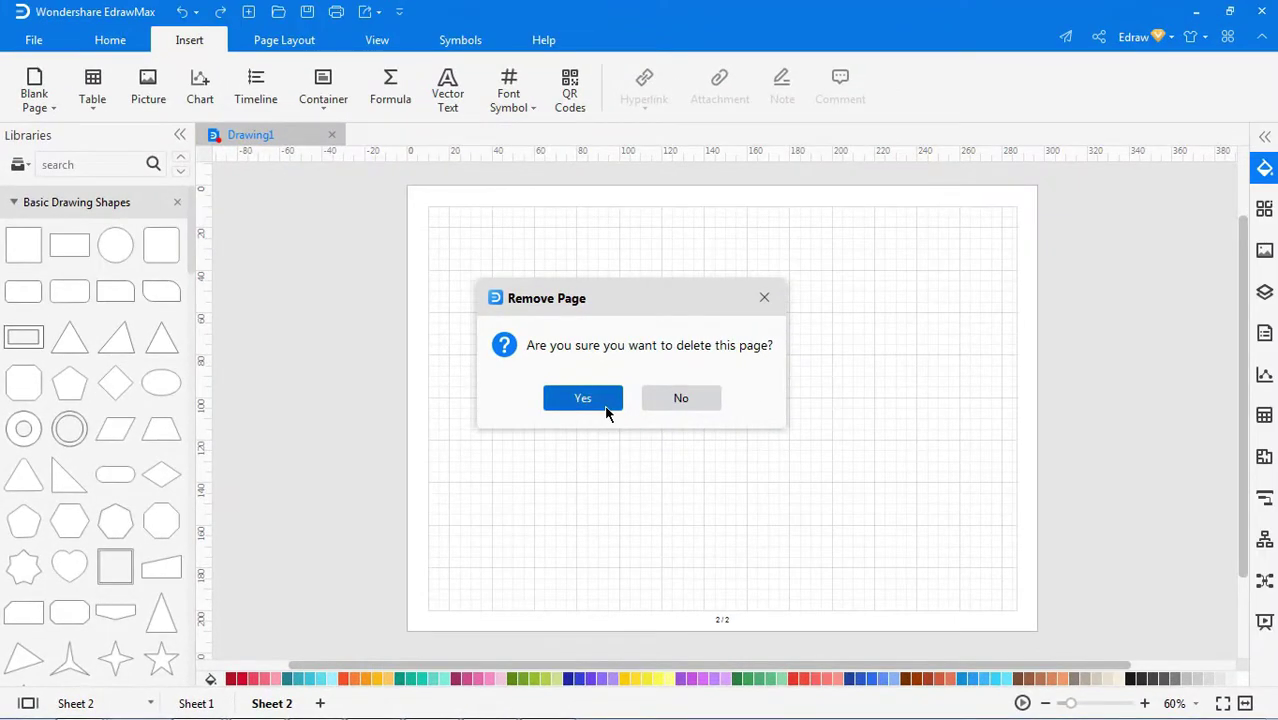
pyautogui.click(583, 398)
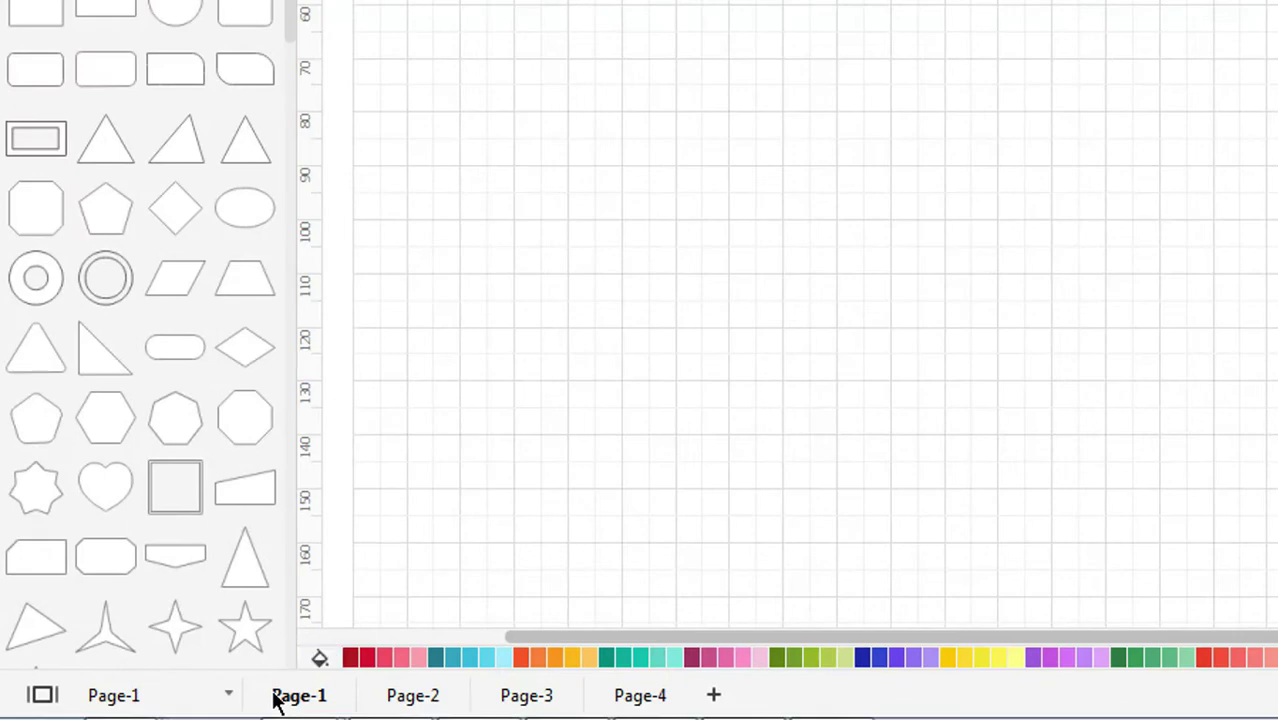
# - In Reorder Pages, move Page-4 up to second place
pyautogui.rightClick(278, 700)
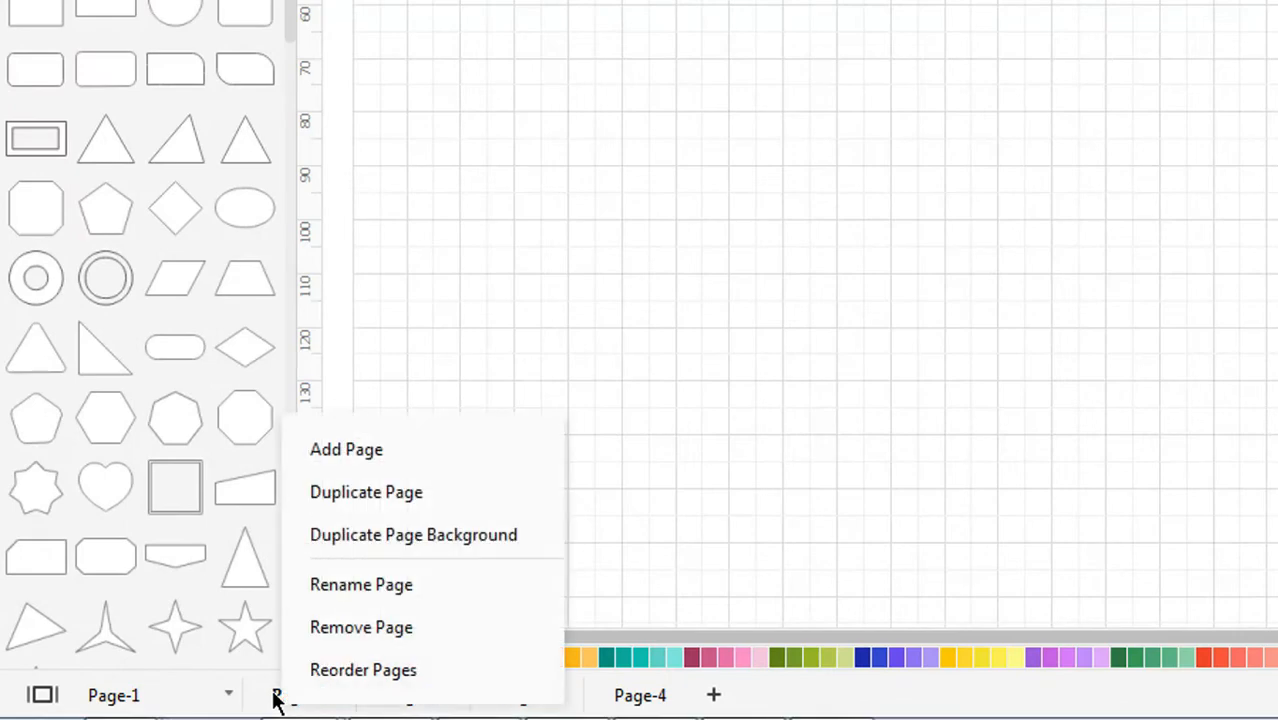
pyautogui.click(363, 670)
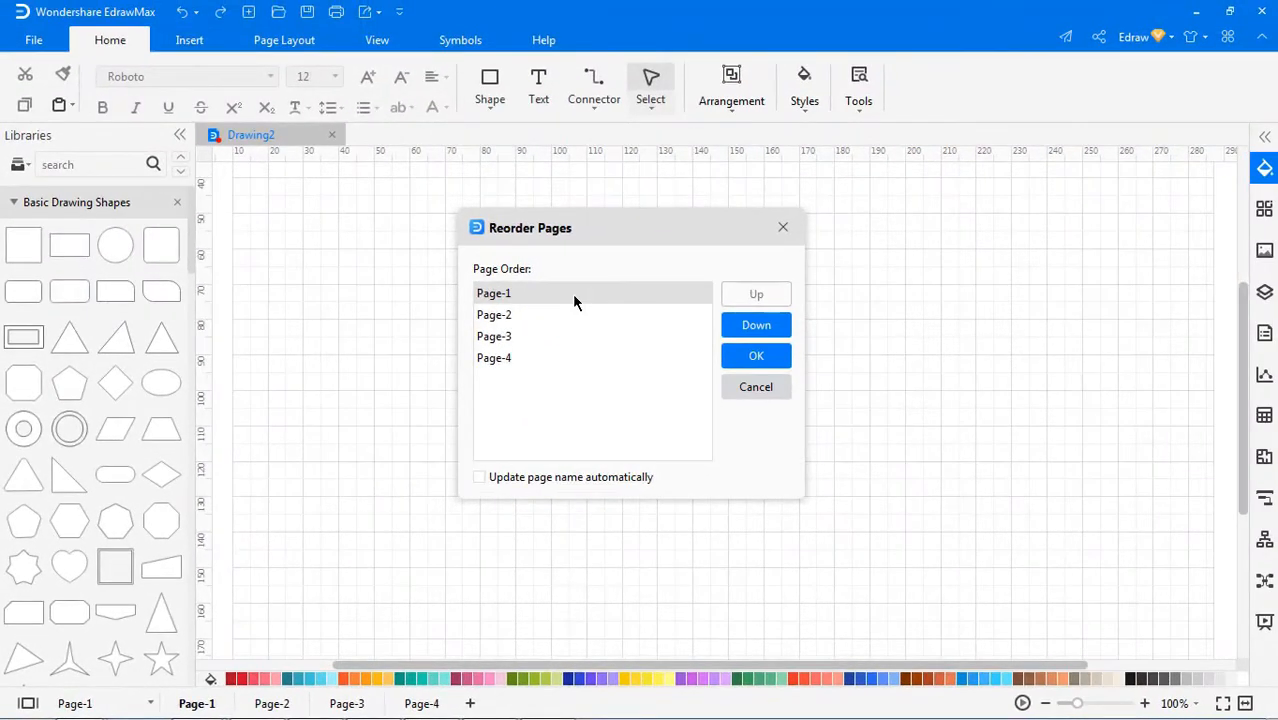
pyautogui.click(571, 352)
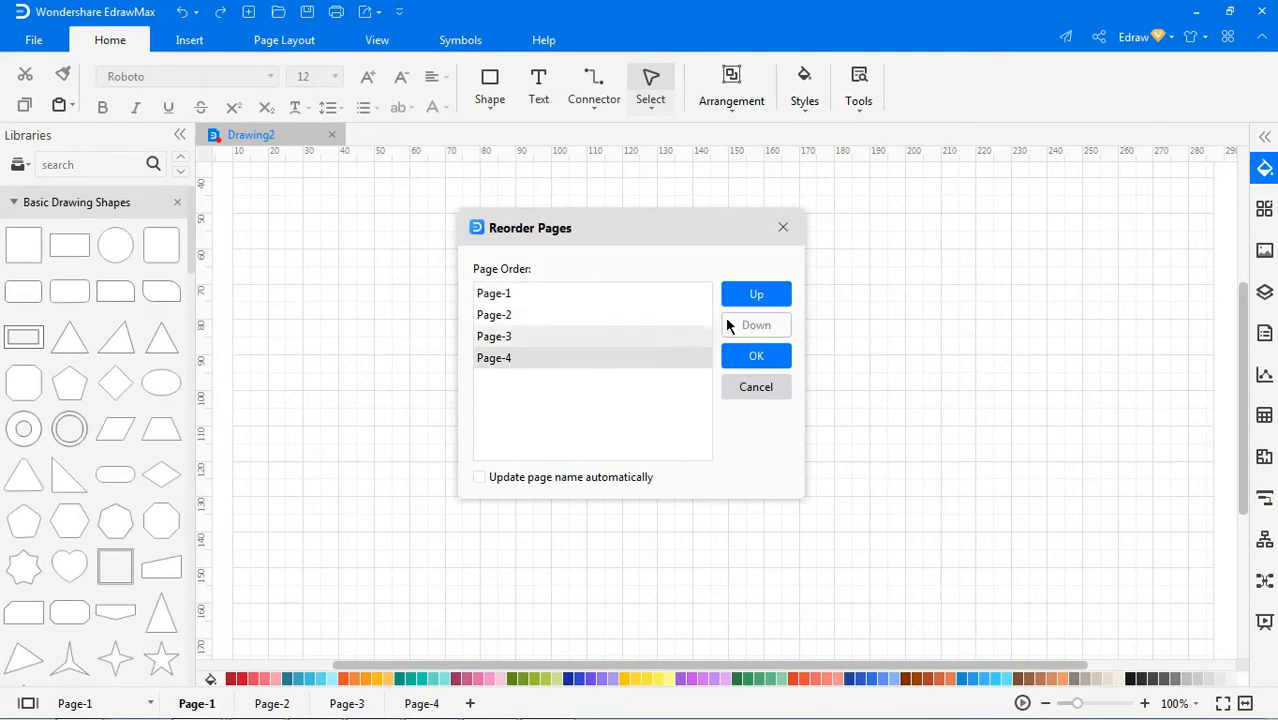
pyautogui.click(757, 294)
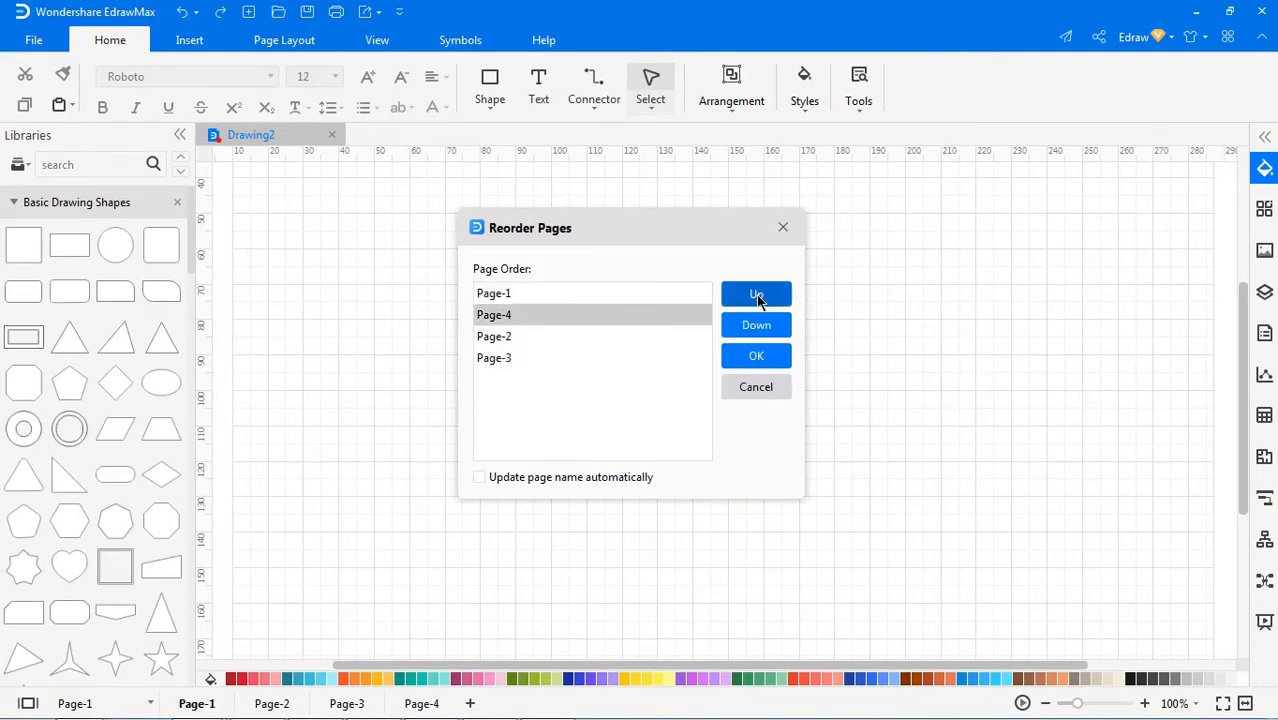
# - Move Page-3 above Page-2 and Page-1 down to third, then apply the new order
pyautogui.click(540, 357)
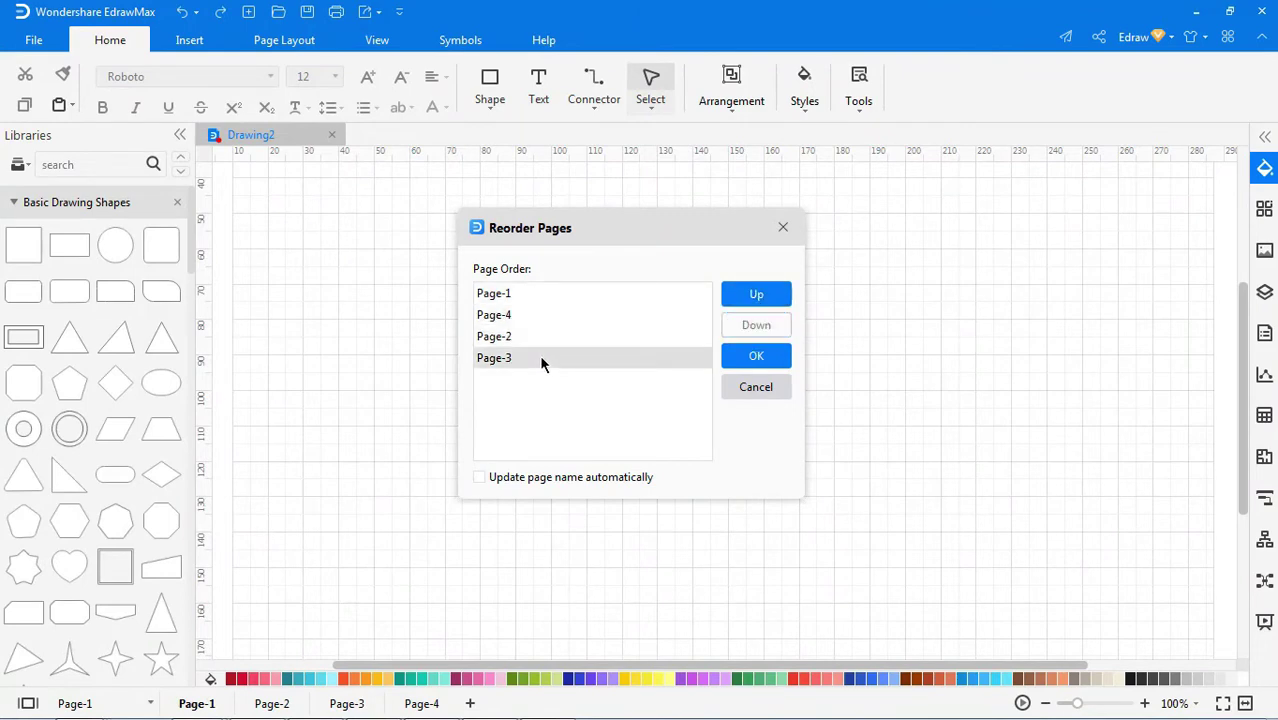
pyautogui.click(749, 300)
pyautogui.click(574, 296)
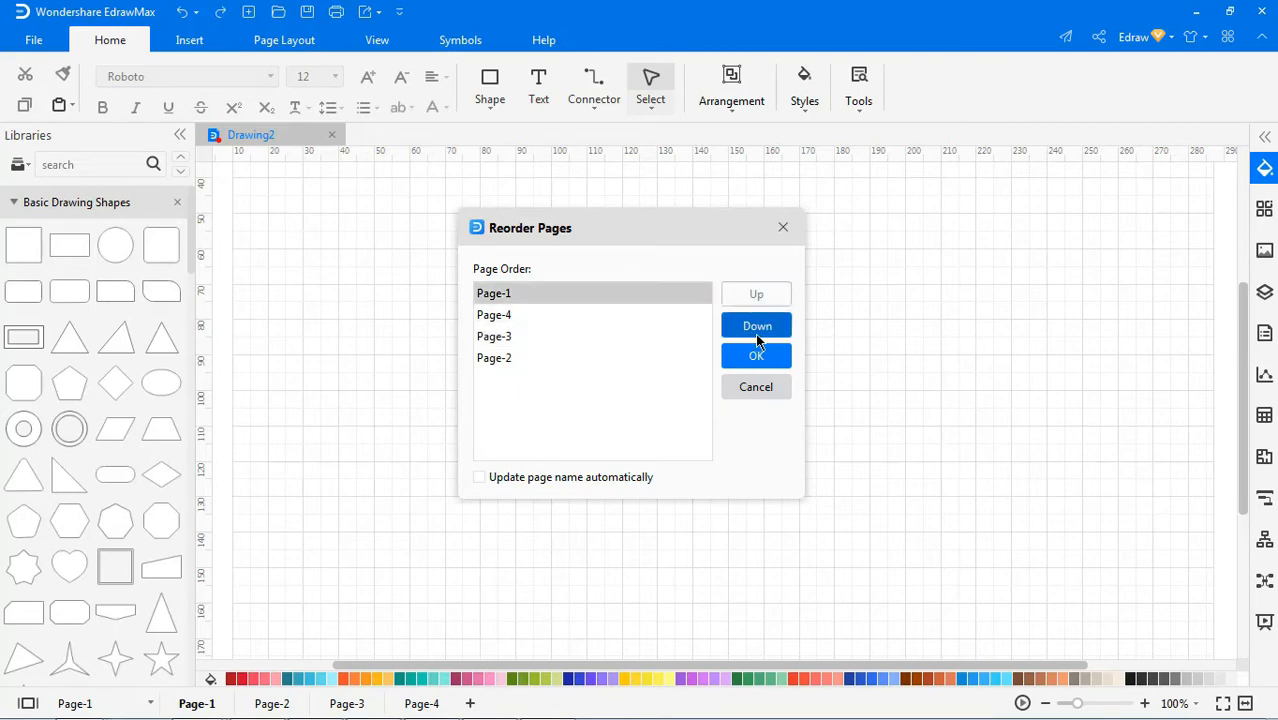
pyautogui.click(757, 333)
pyautogui.click(757, 333)
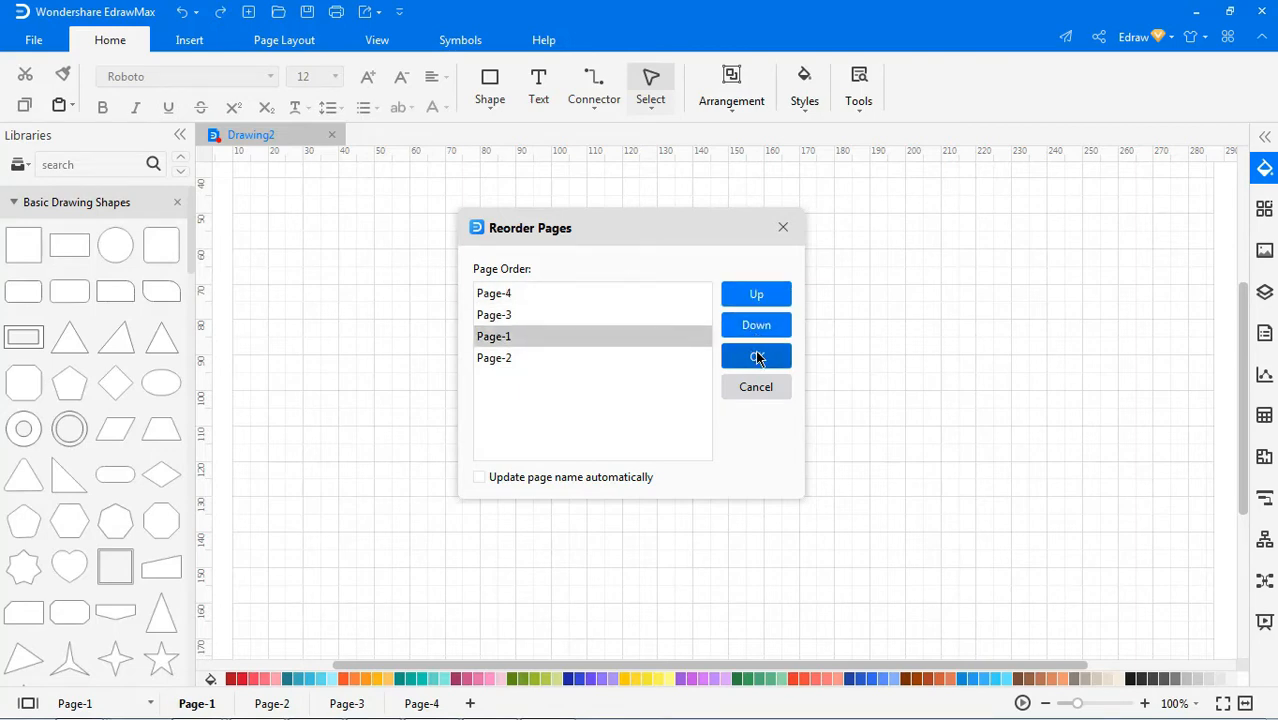
pyautogui.click(756, 356)
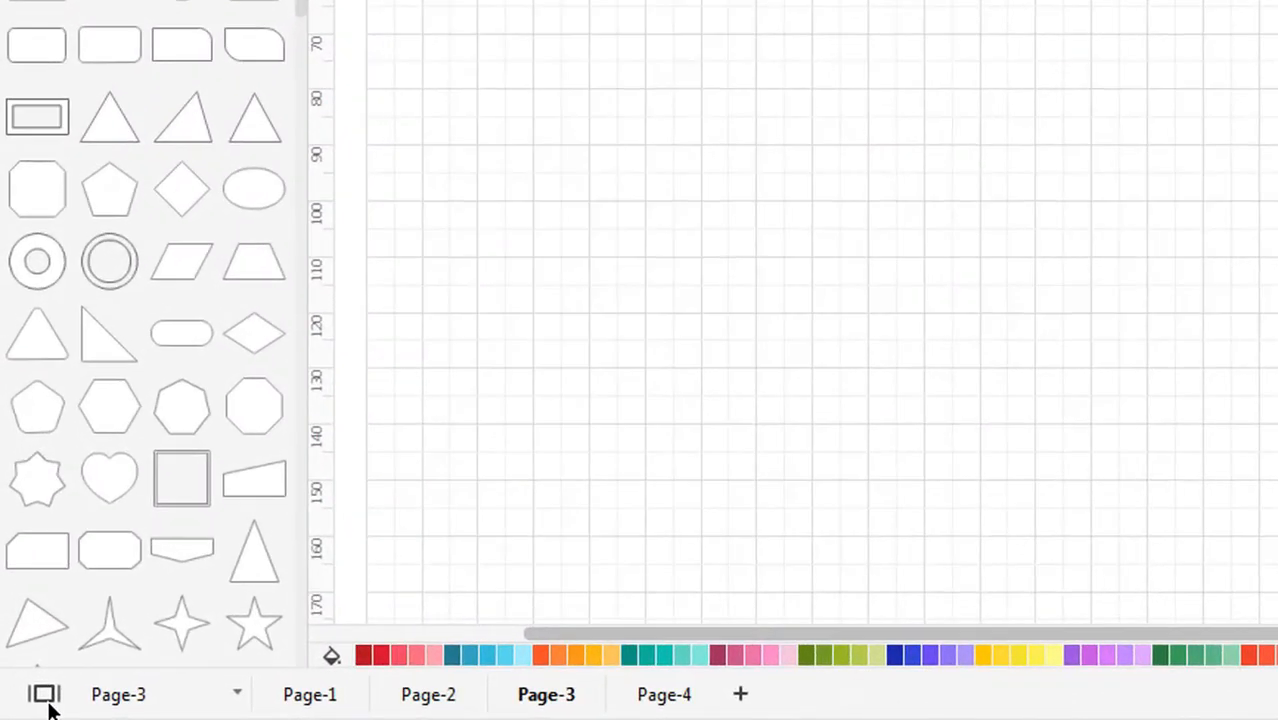
# - Show thumbnails of all pages and preview the drawing's pages from the View tools
pyautogui.click(44, 695)
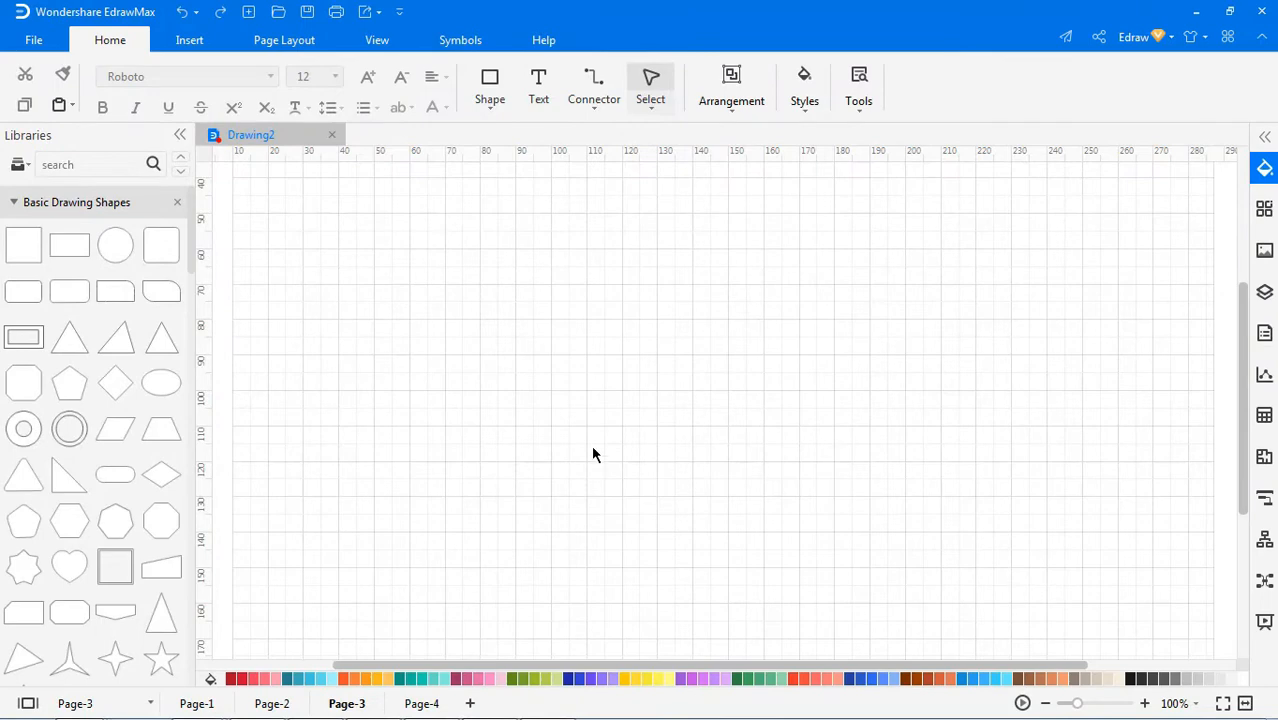
pyautogui.click(377, 40)
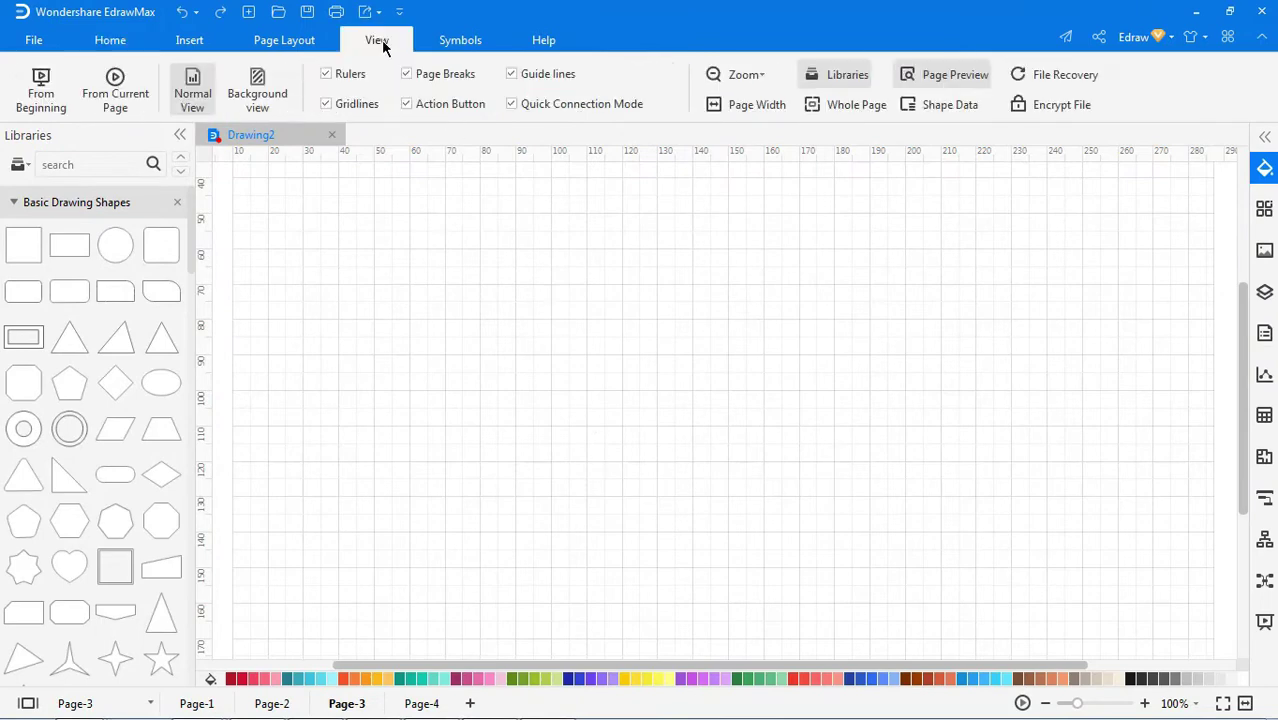
pyautogui.click(954, 75)
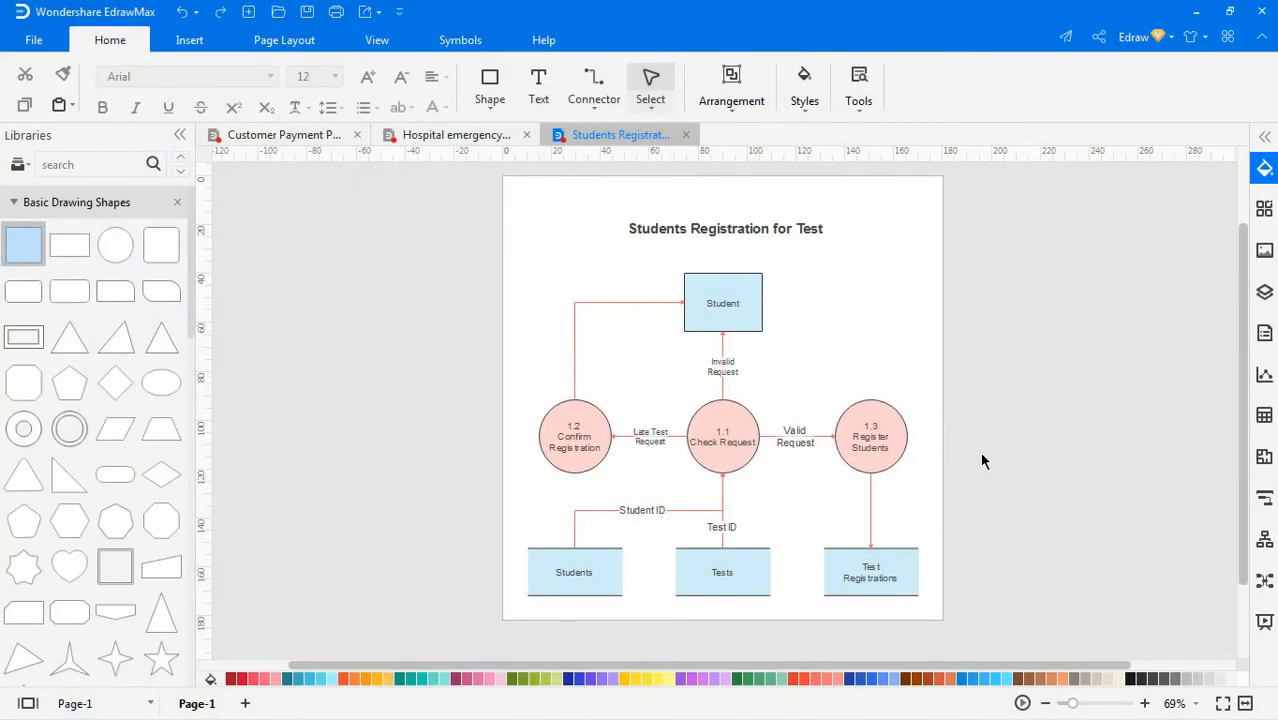
# - Enable Auto Size and place a circle right of the diagram so the page enlarges
pyautogui.click(284, 40)
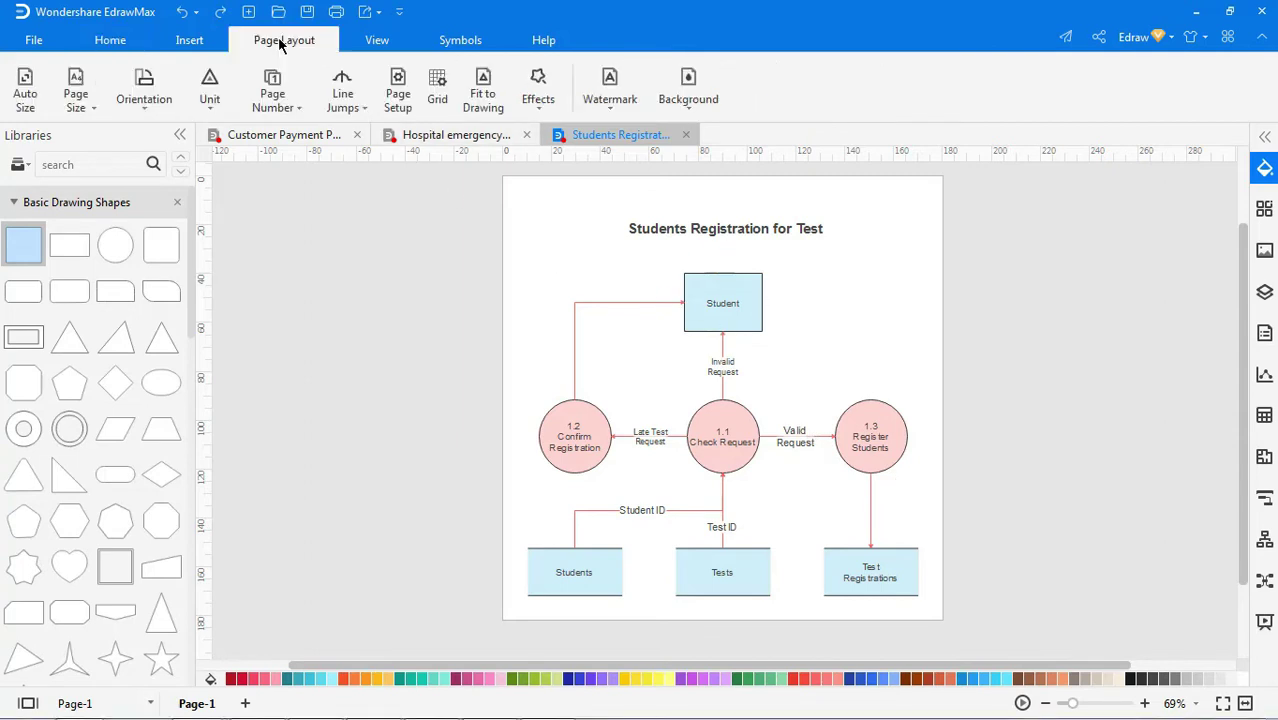
pyautogui.click(25, 89)
pyautogui.moveTo(115, 244); pyautogui.dragTo(996, 443)
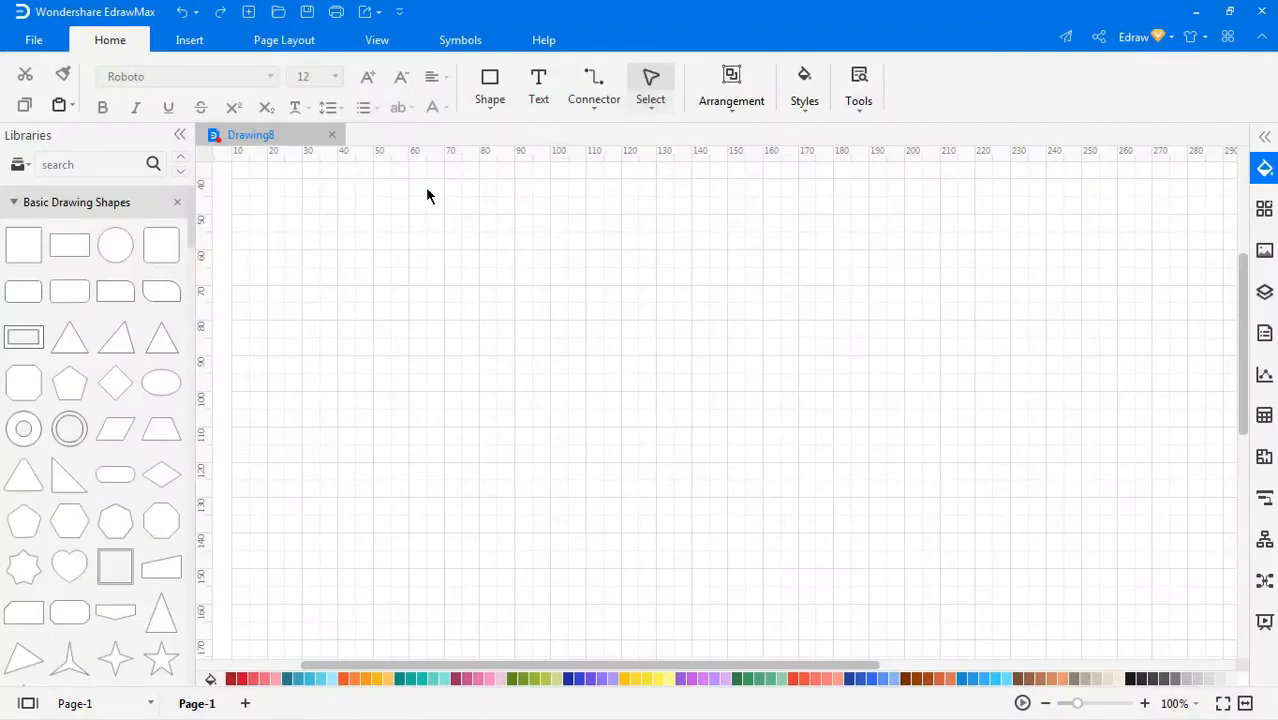
# - Set Drawing8's page size to A4 sheet, 210 mm x 297 mm, from the Page Size list
pyautogui.click(284, 40)
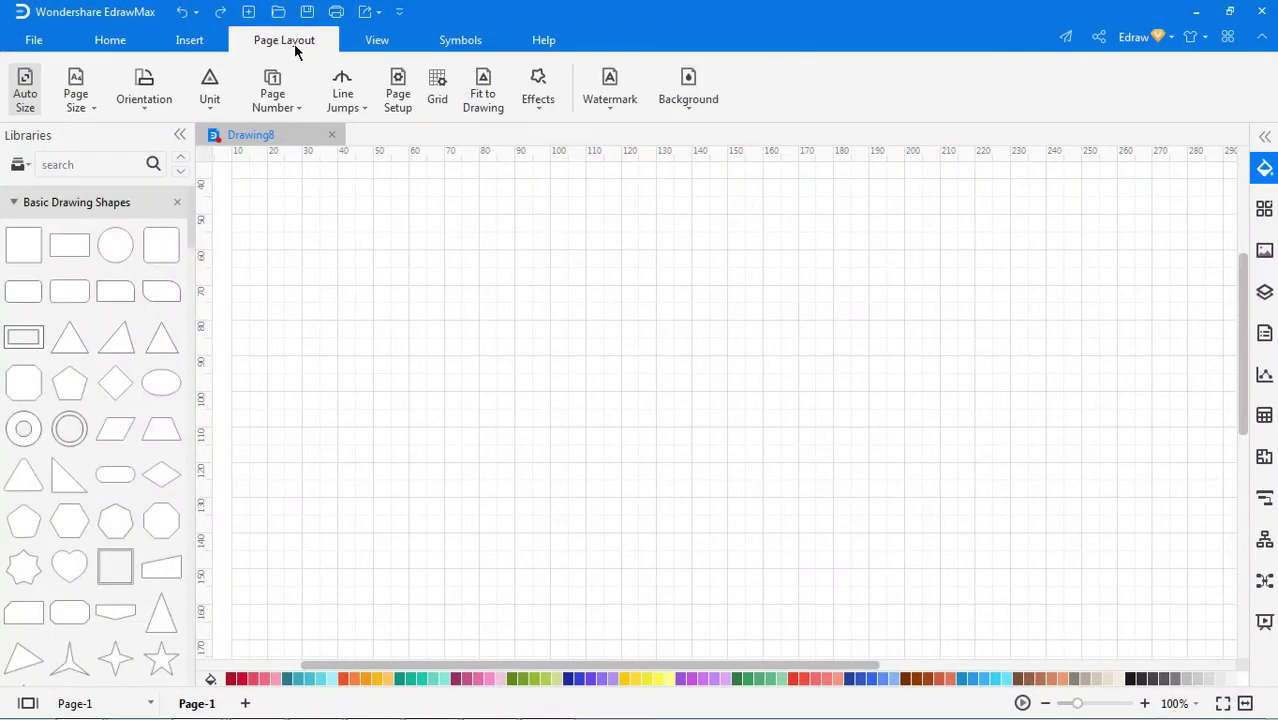
pyautogui.click(76, 90)
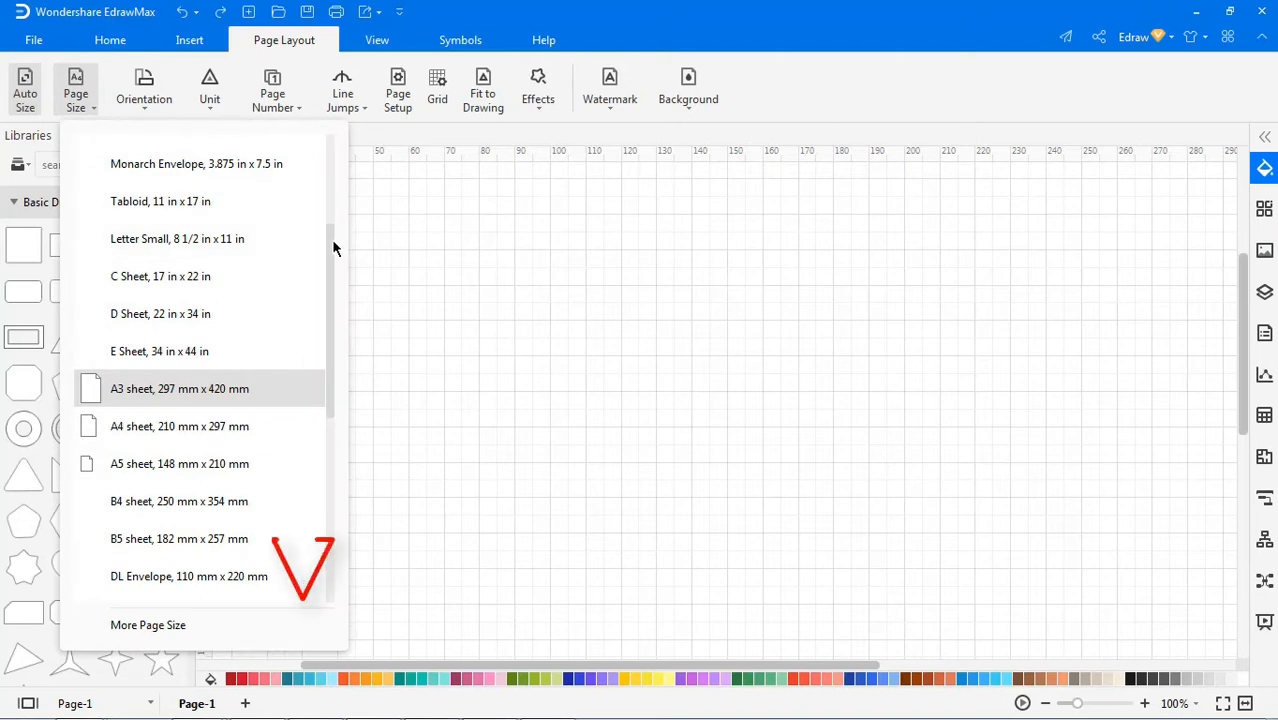
pyautogui.scroll(5, 331, 239)
pyautogui.scroll(-4, 326, 252)
pyautogui.scroll(-6, 326, 300)
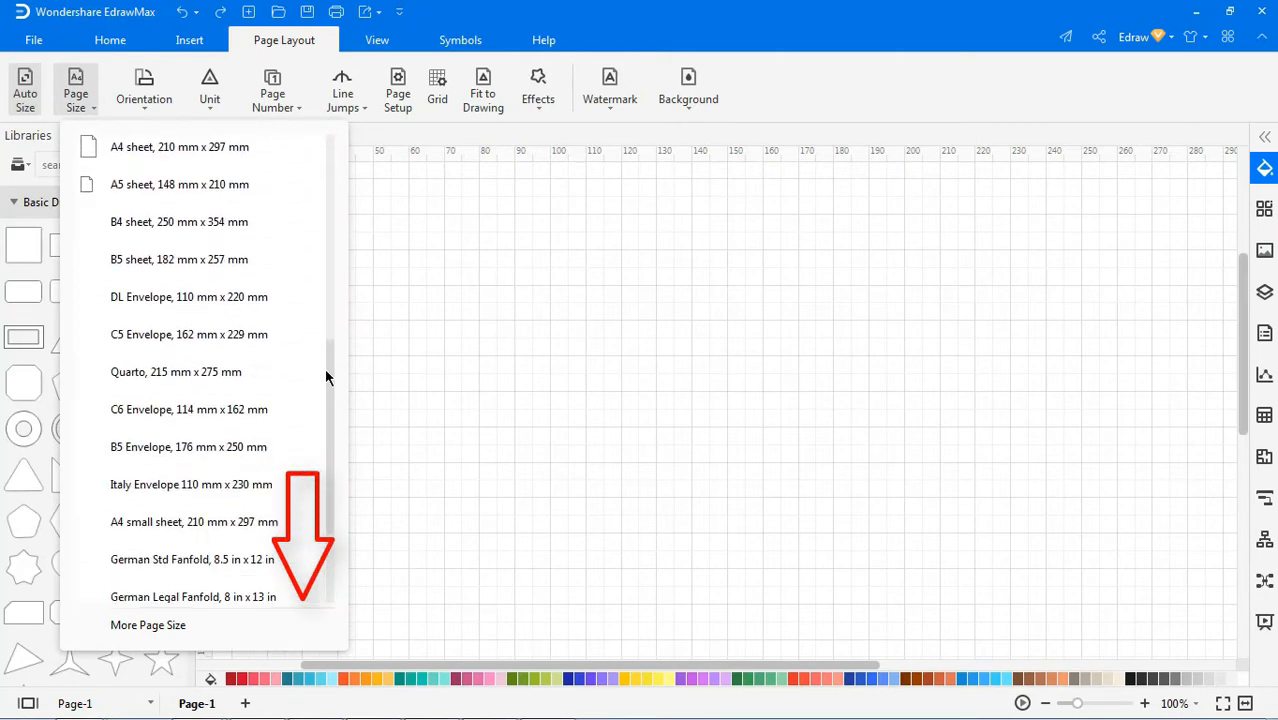
pyautogui.scroll(-2, 323, 453)
pyautogui.scroll(5, 330, 350)
pyautogui.scroll(1, 334, 268)
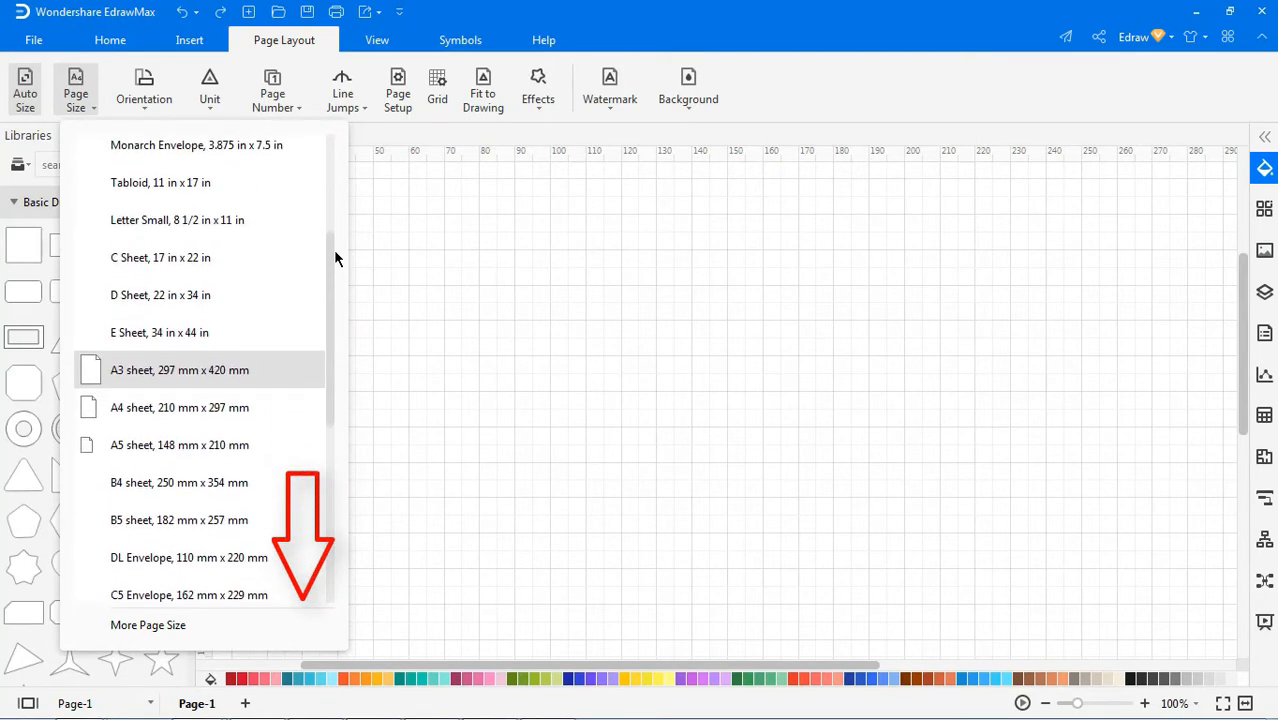
pyautogui.click(245, 410)
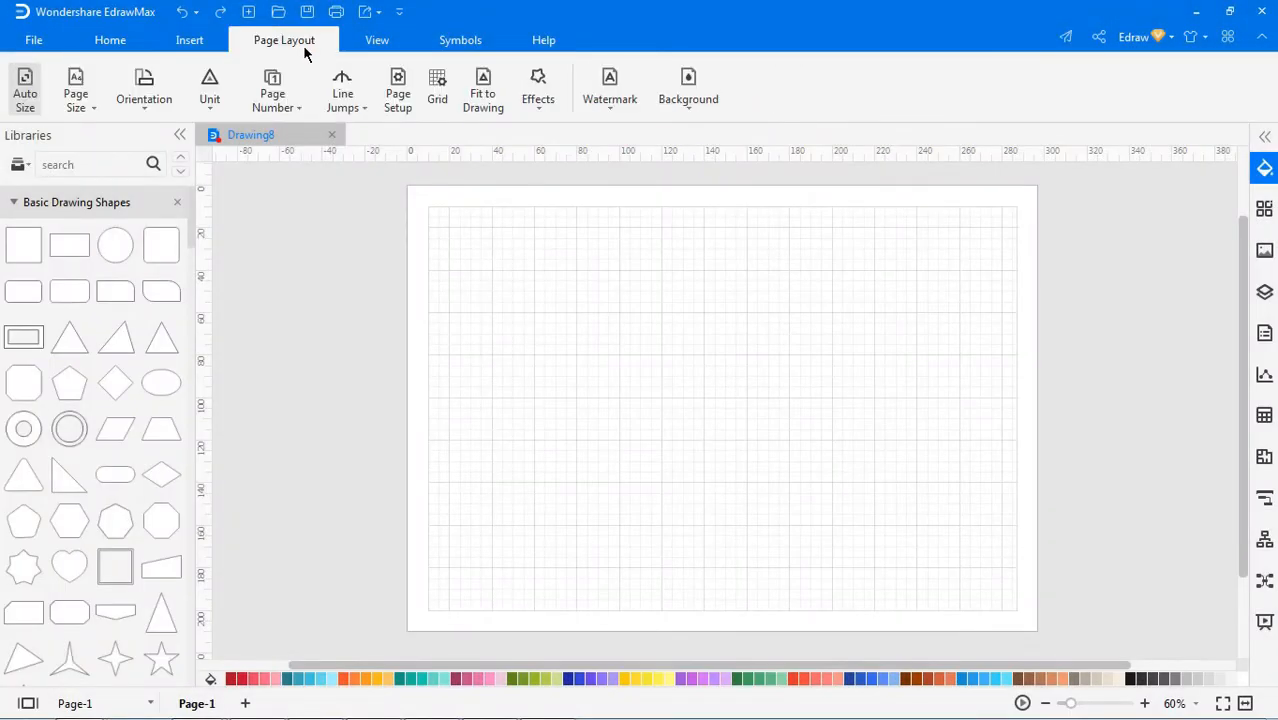
# - Switch the A4 page to Portrait orientation, then back to Landscape
pyautogui.click(144, 99)
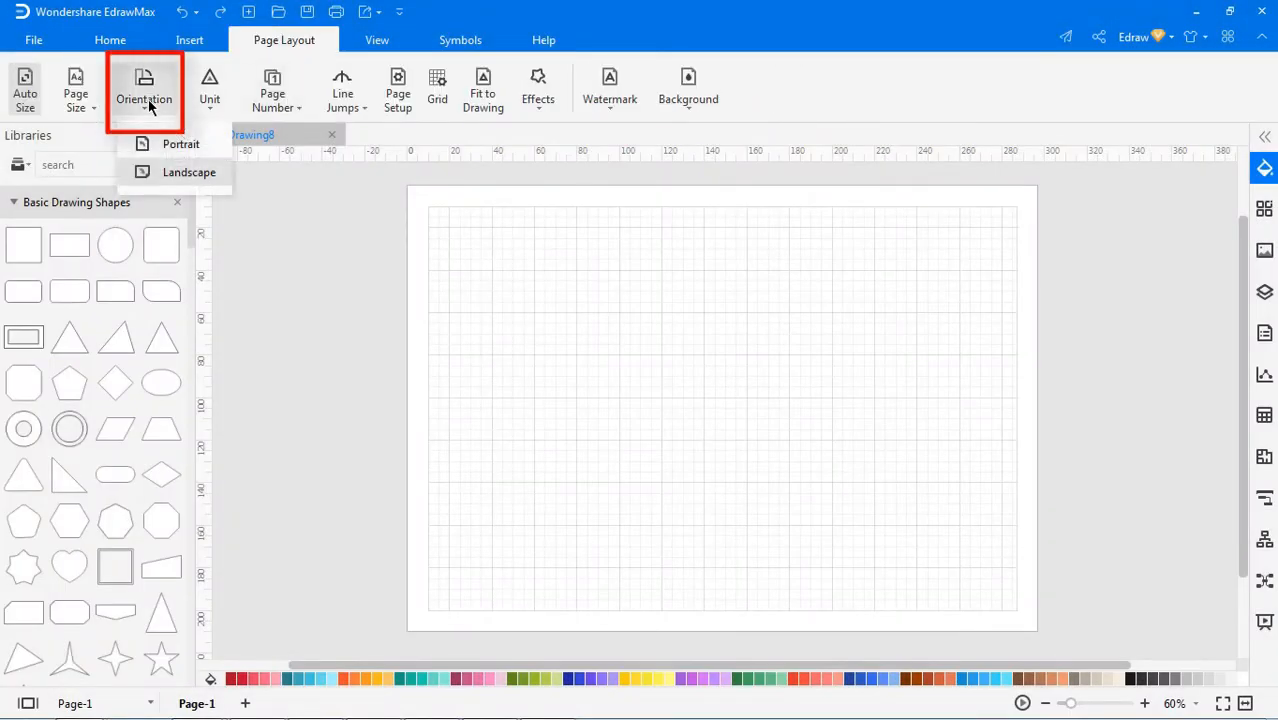
pyautogui.click(148, 146)
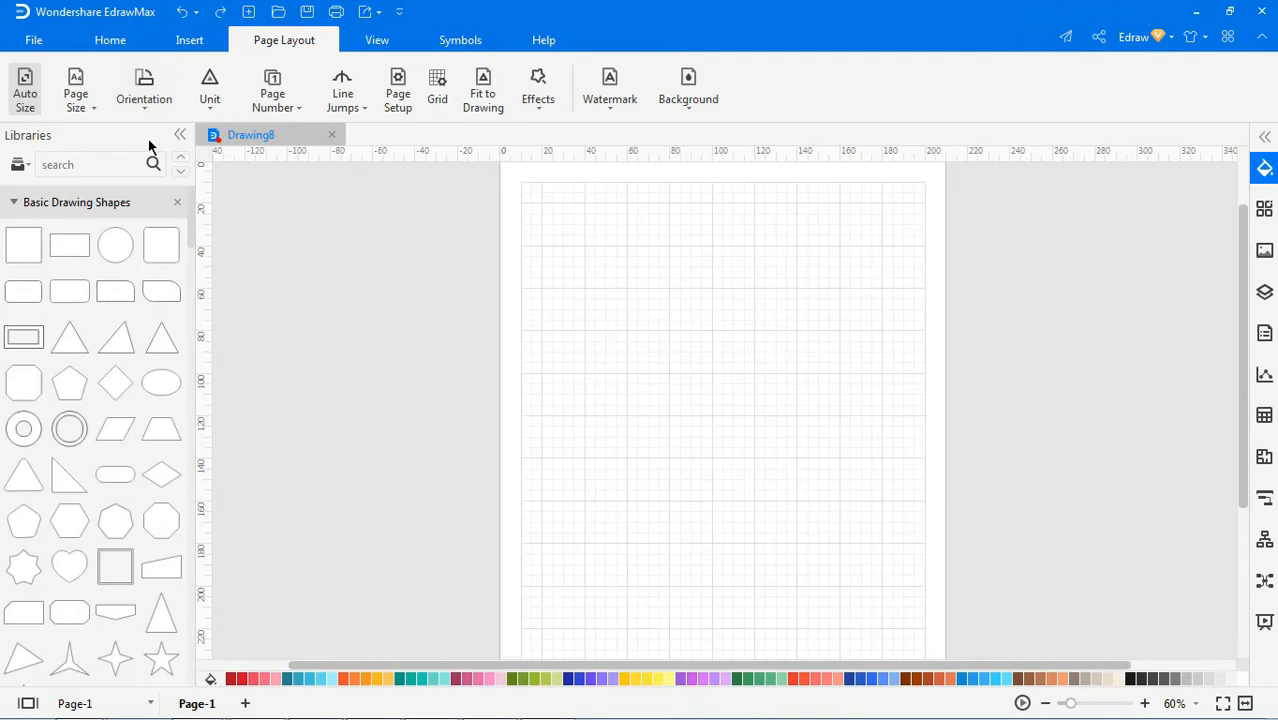
pyautogui.click(144, 90)
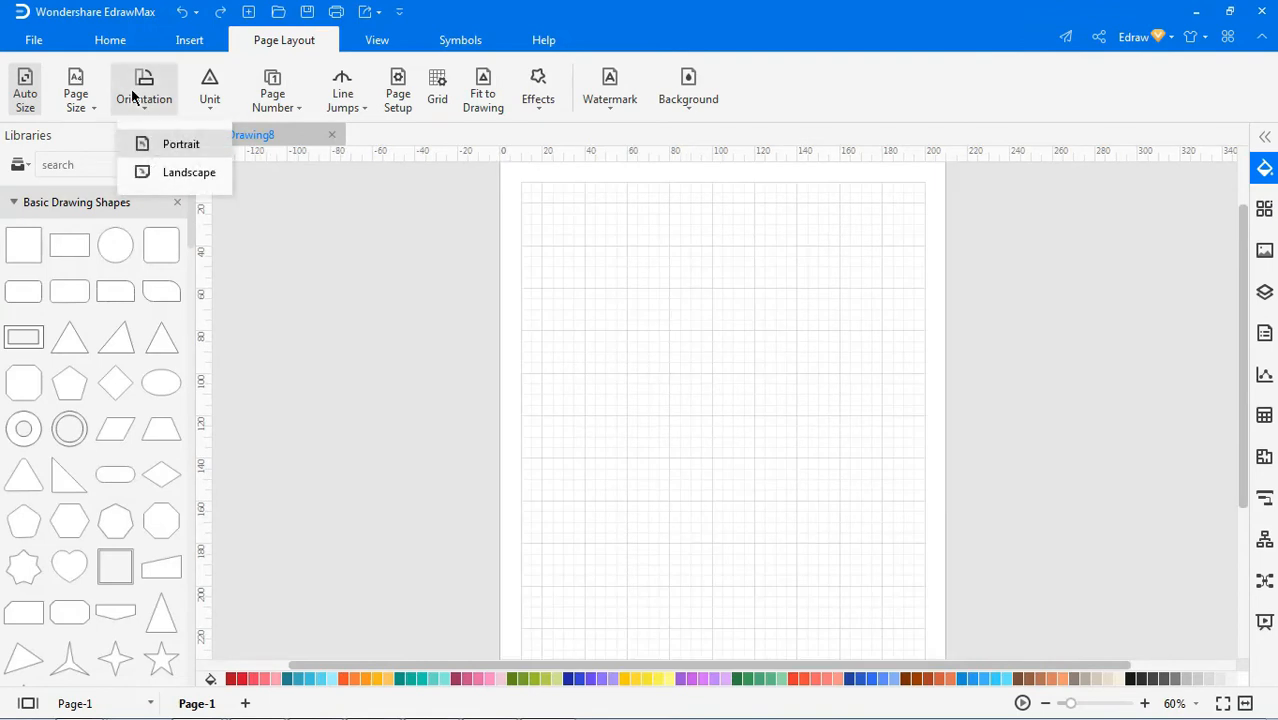
pyautogui.click(160, 172)
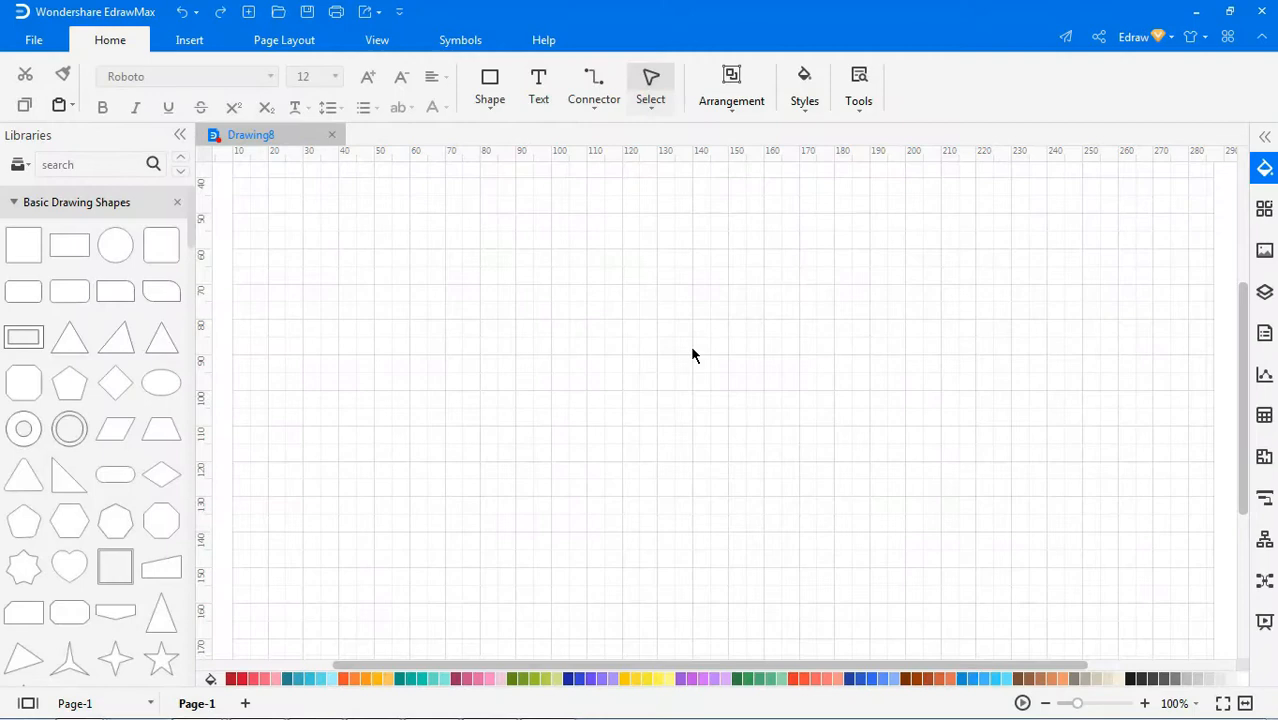
# - Change the drawing unit to Centimeters, then Kilometers, then Feet
pyautogui.click(284, 40)
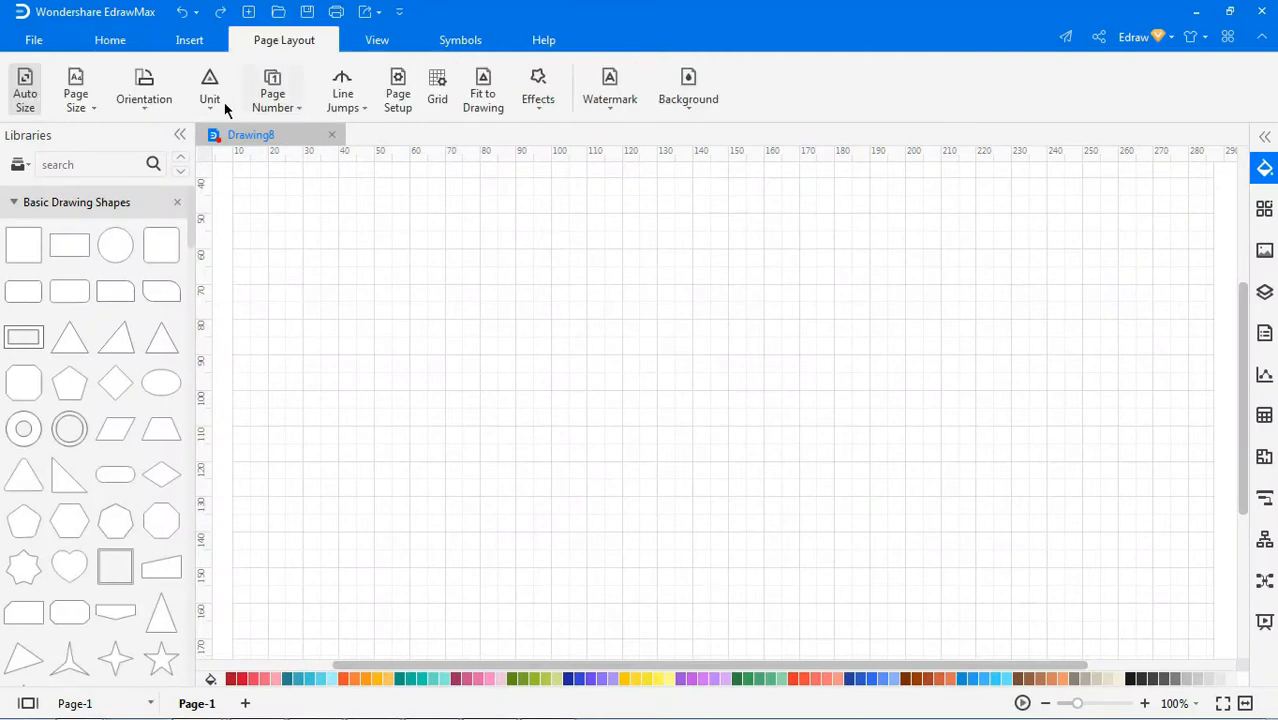
pyautogui.click(210, 95)
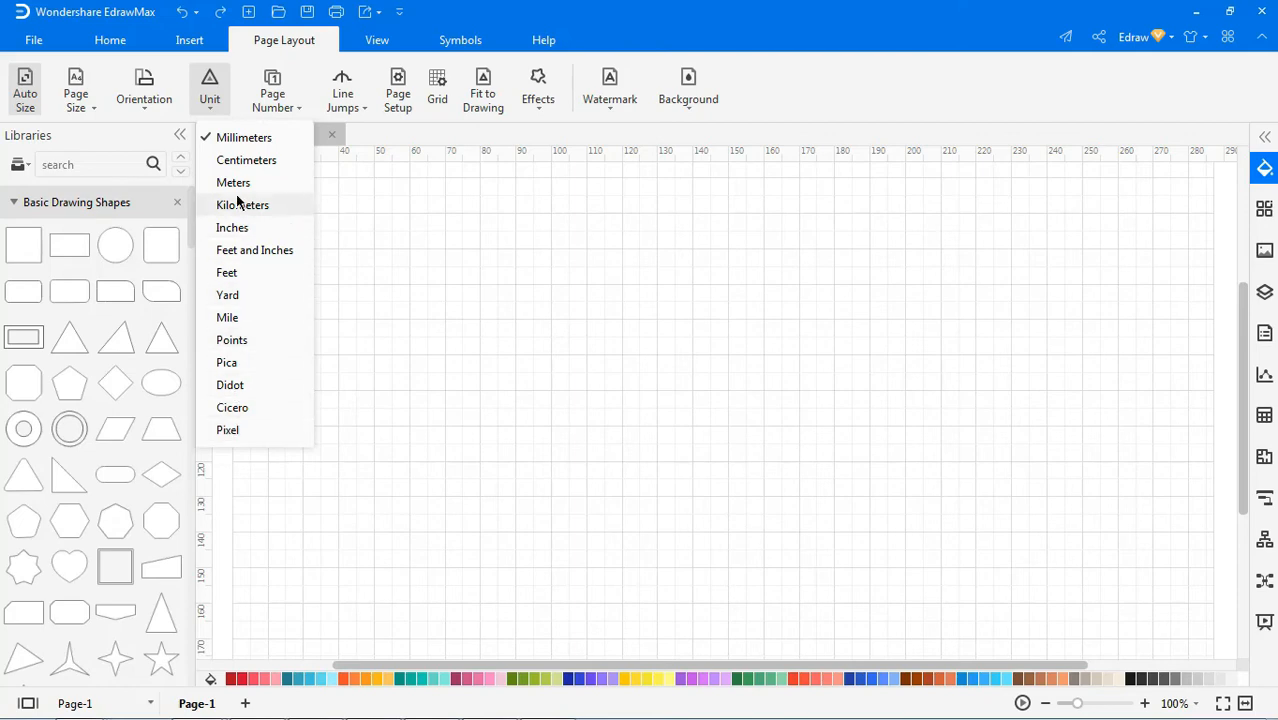
pyautogui.click(246, 160)
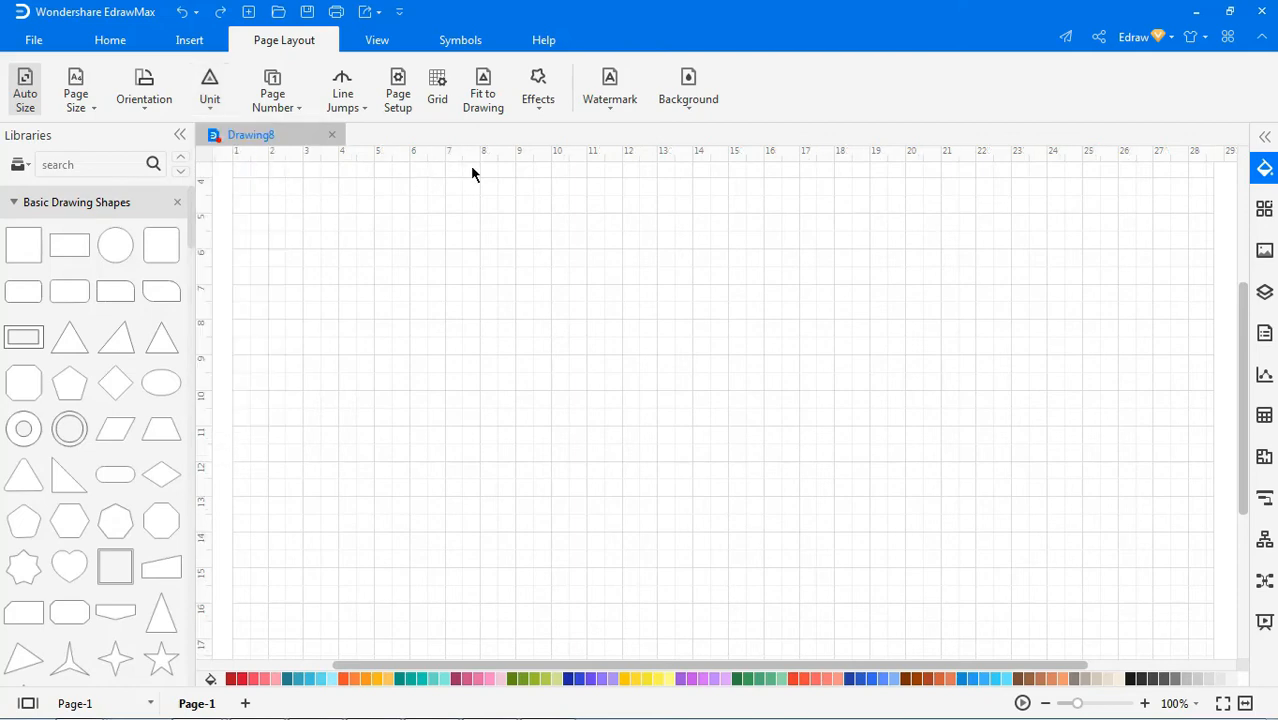
pyautogui.click(210, 95)
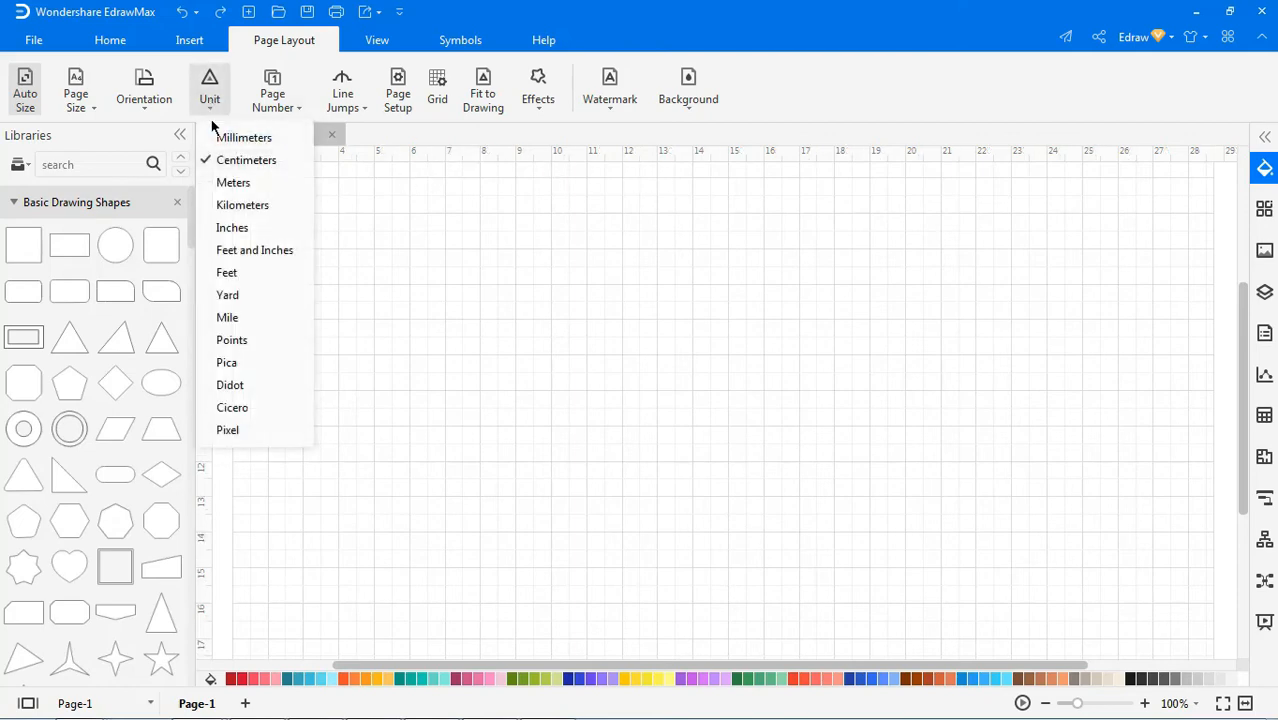
pyautogui.click(232, 207)
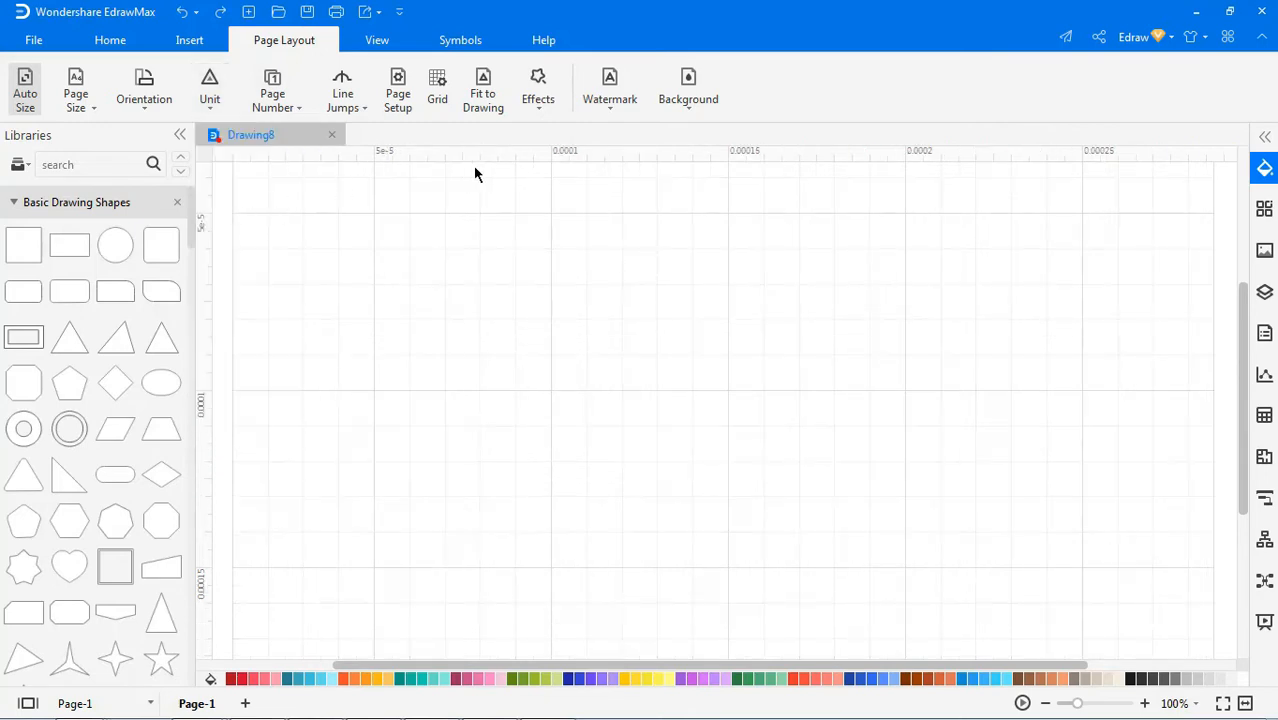
pyautogui.click(209, 100)
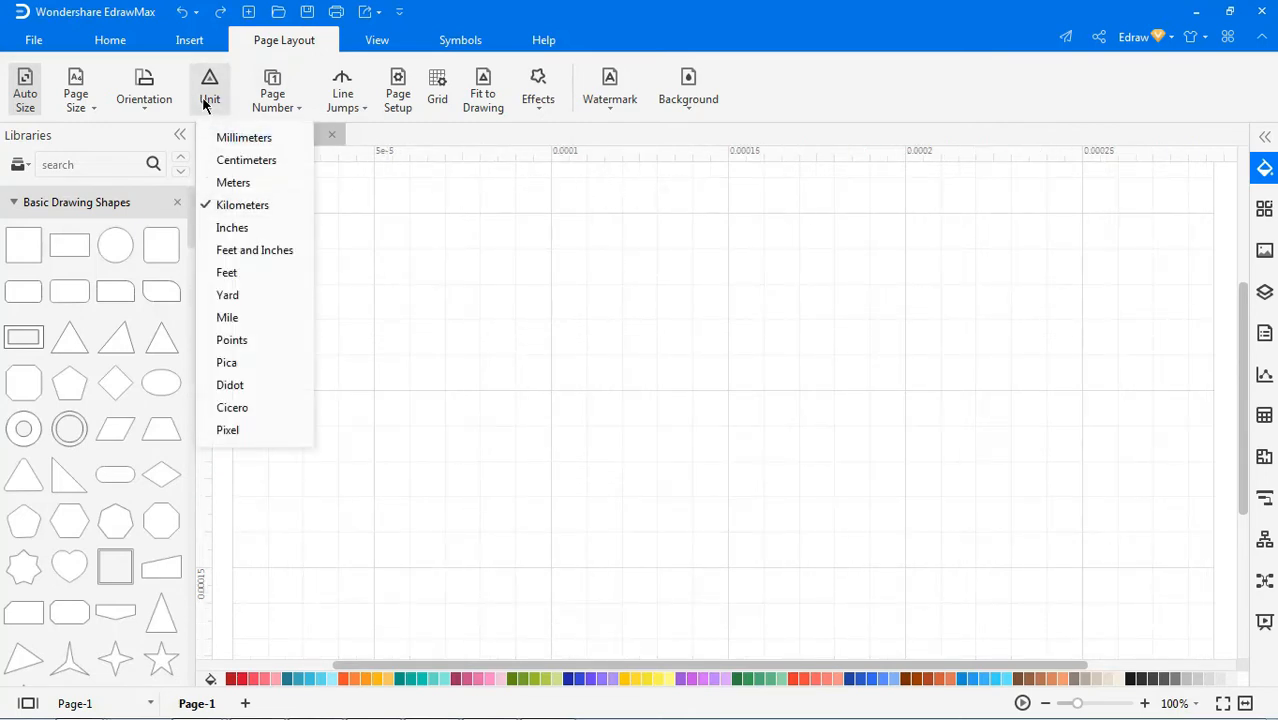
pyautogui.click(224, 270)
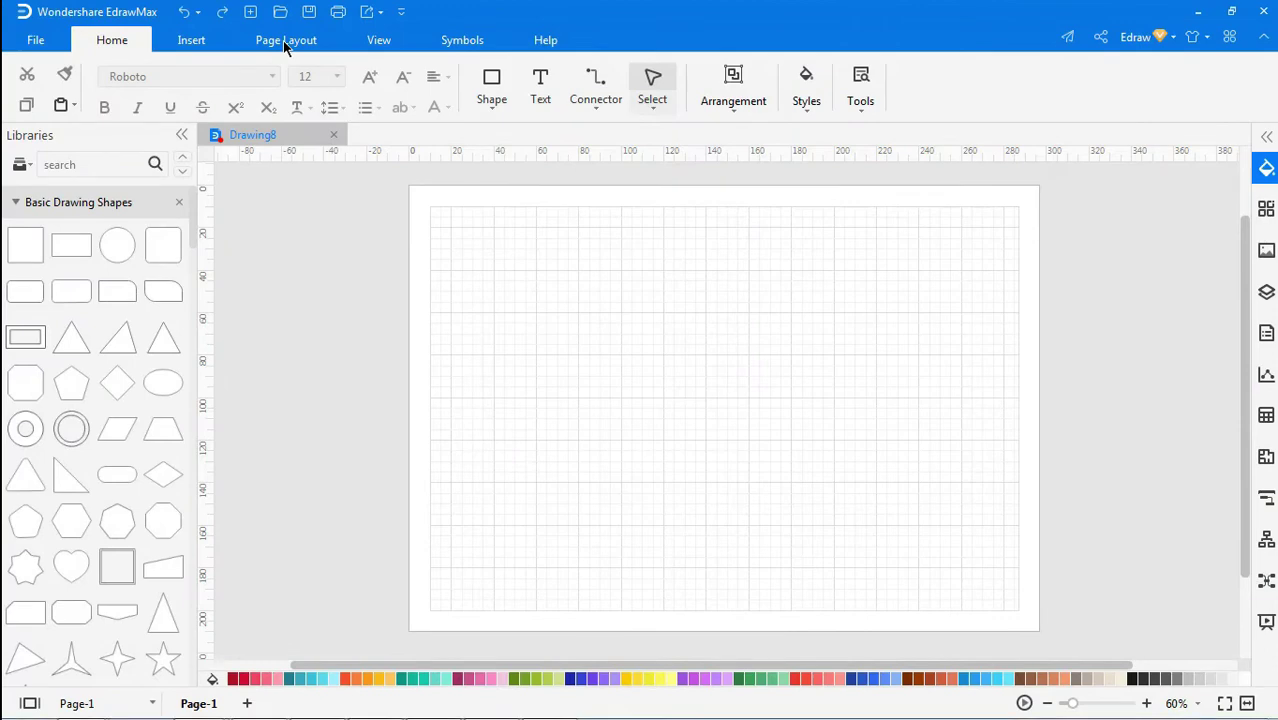
# - Add a bottom page number and style it to read 'Page 1'
pyautogui.click(285, 40)
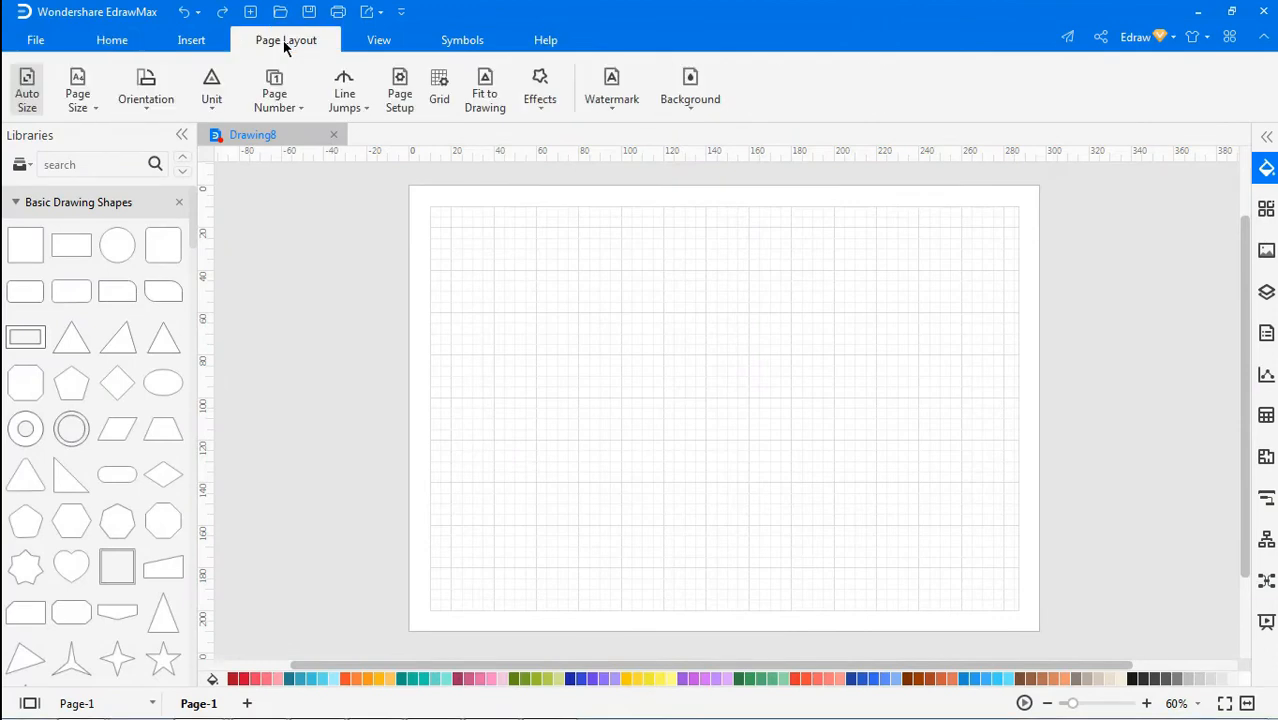
pyautogui.click(277, 105)
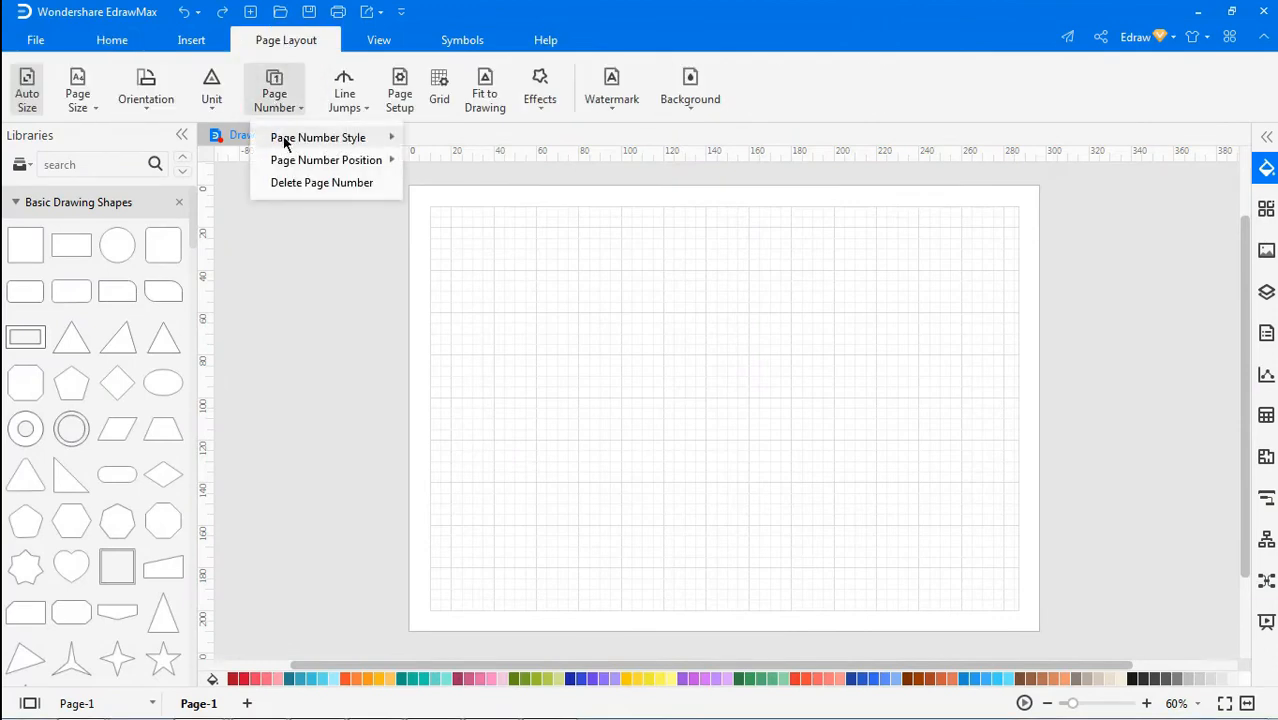
pyautogui.moveTo(326, 160)
pyautogui.click(430, 166)
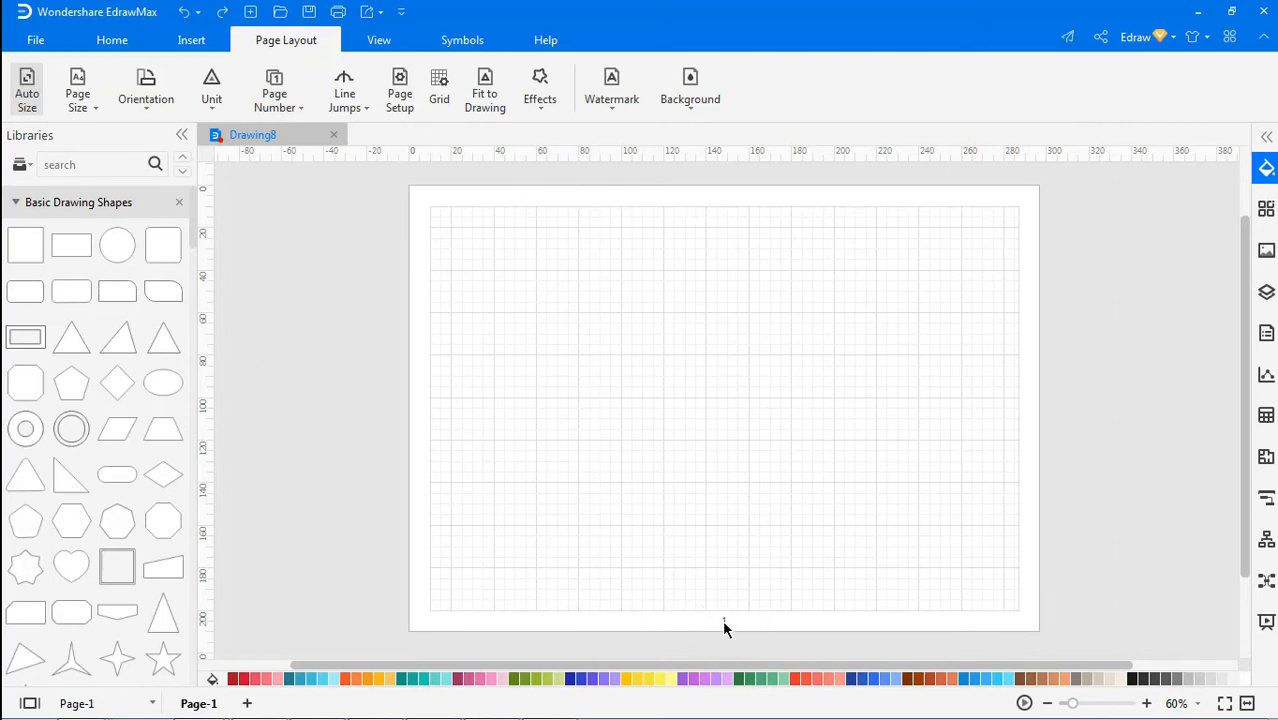
pyautogui.click(295, 100)
pyautogui.moveTo(318, 137)
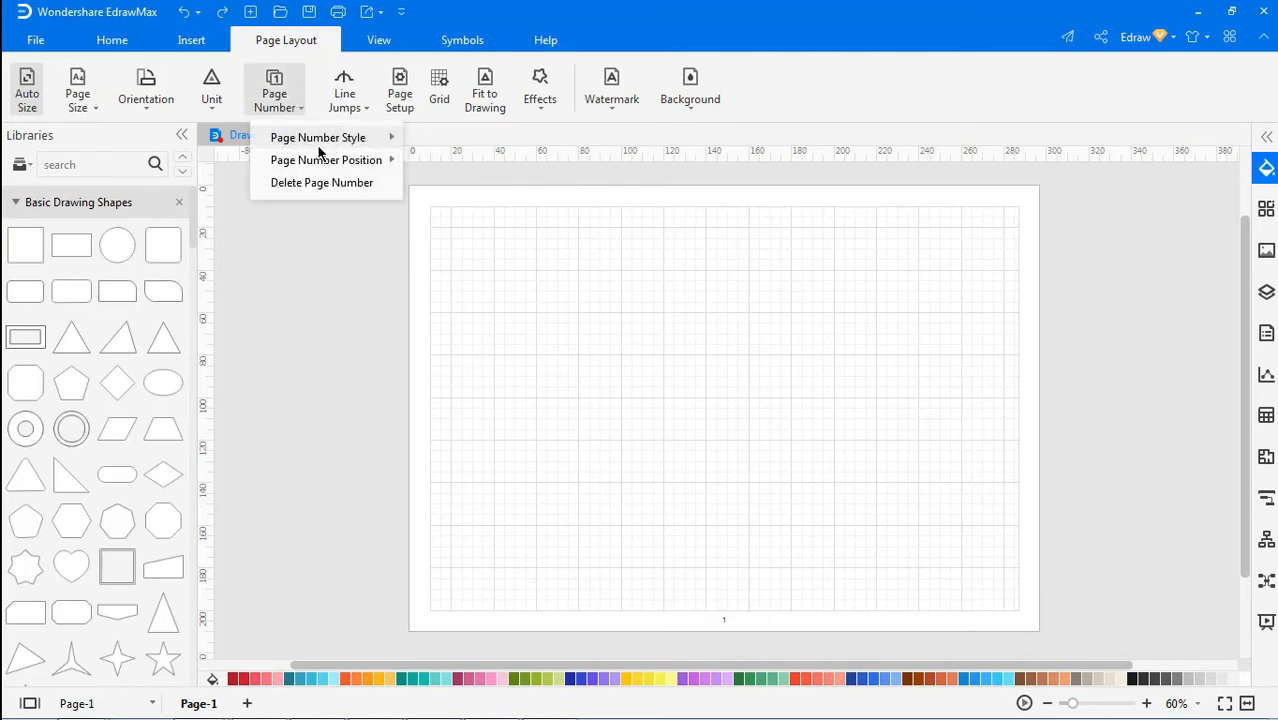
pyautogui.click(443, 215)
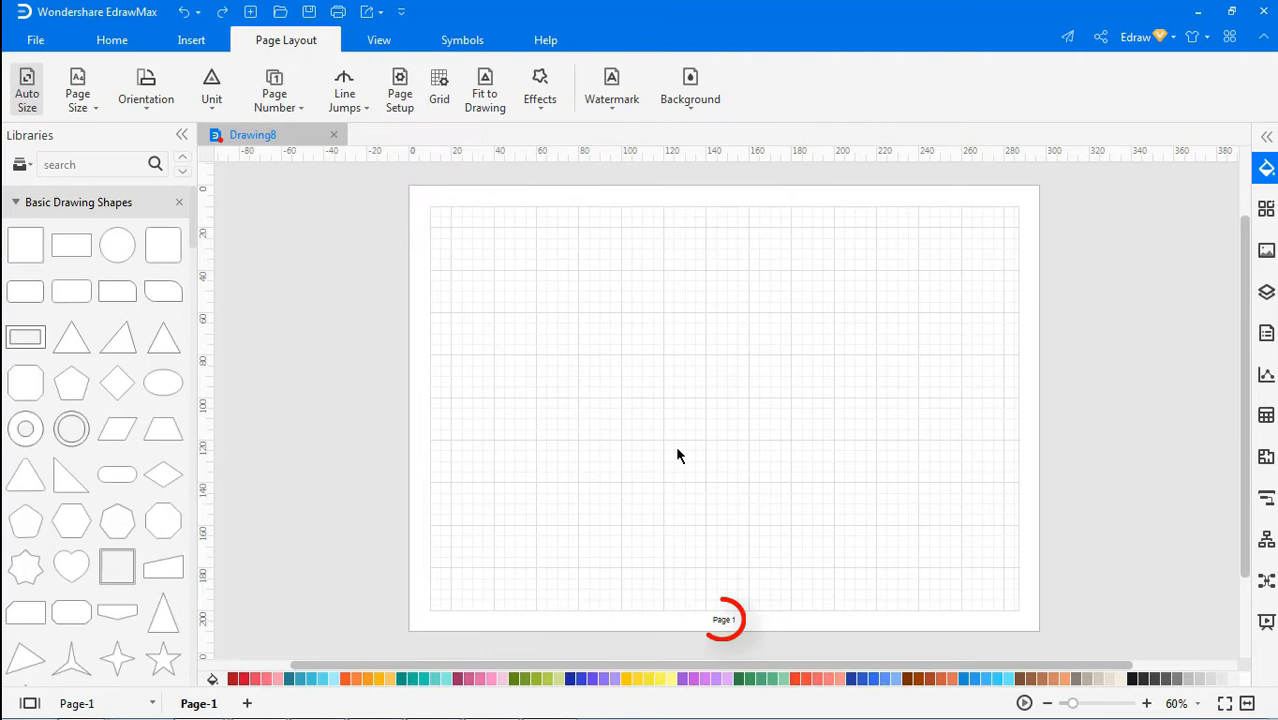
# - Move the page number left, then bottom right, then delete it
pyautogui.click(275, 100)
pyautogui.moveTo(326, 160)
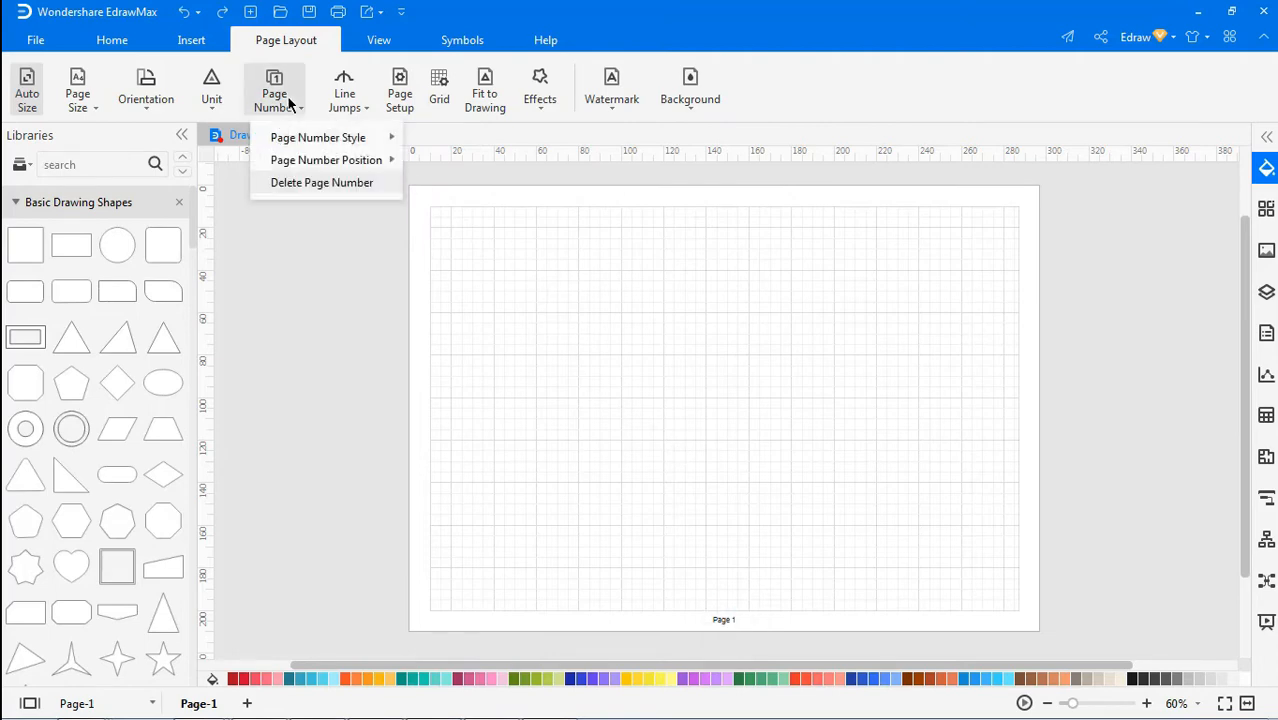
pyautogui.click(437, 170)
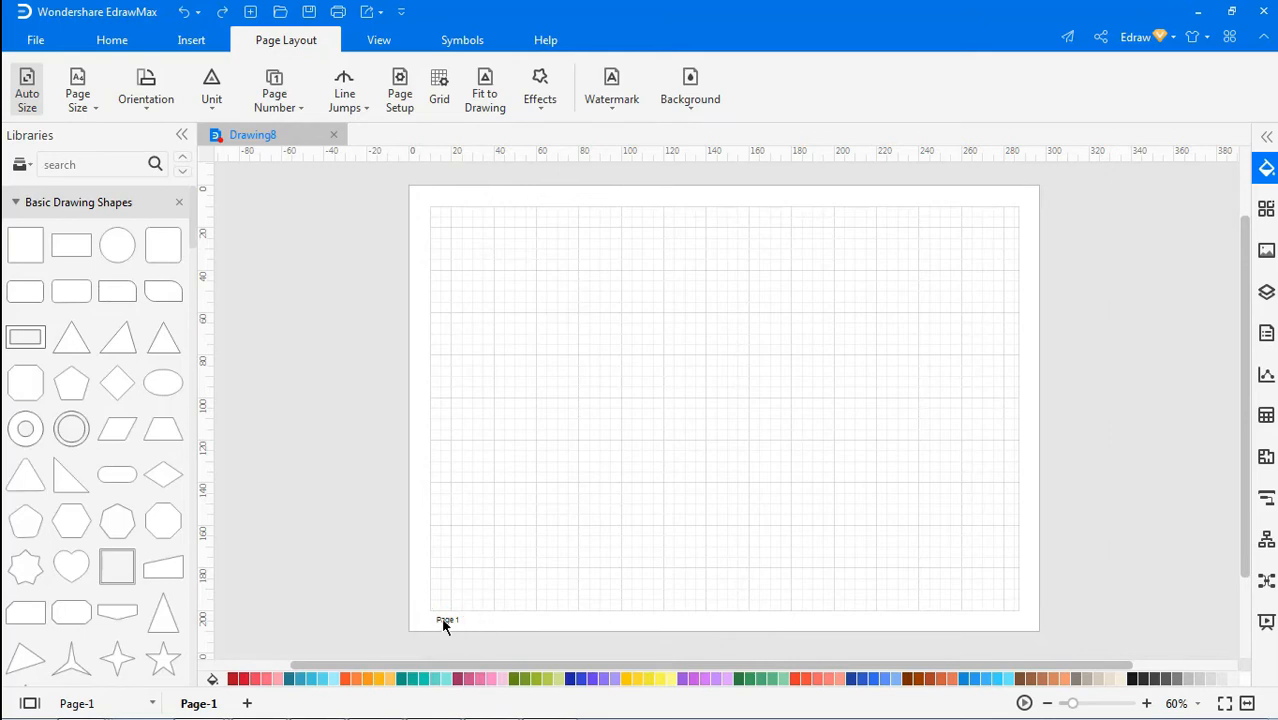
pyautogui.click(275, 100)
pyautogui.moveTo(326, 160)
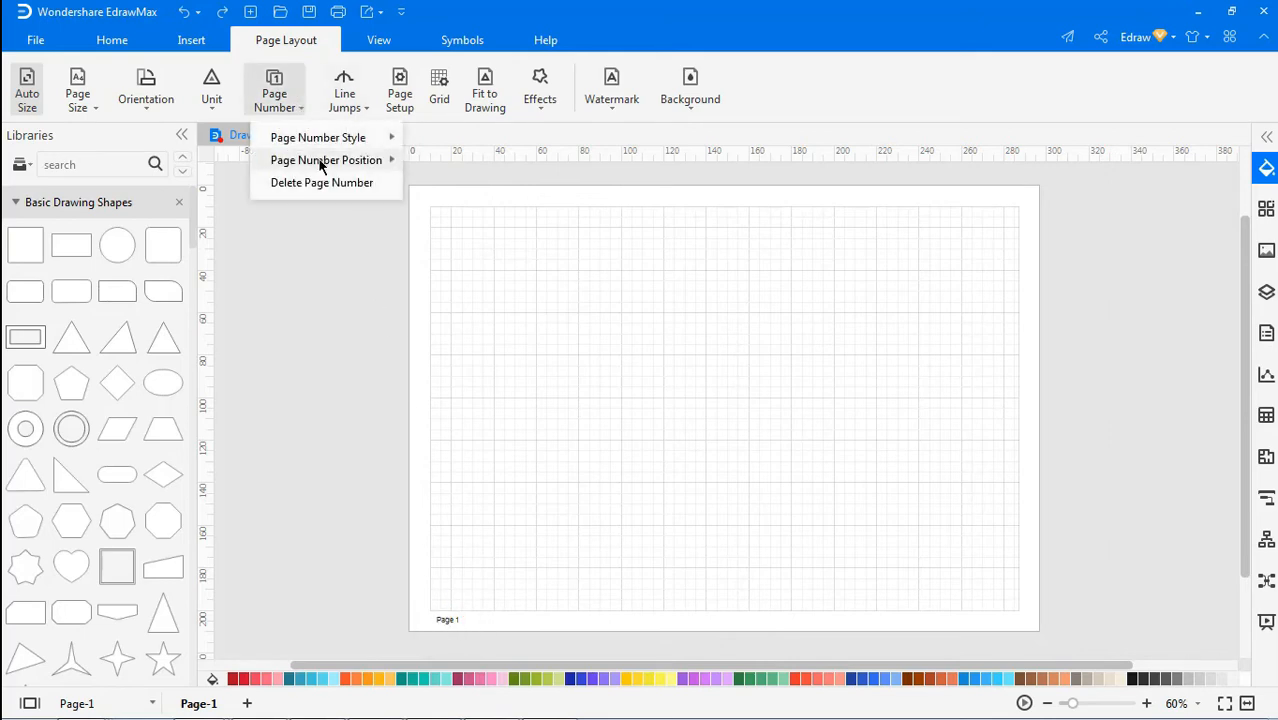
pyautogui.click(447, 214)
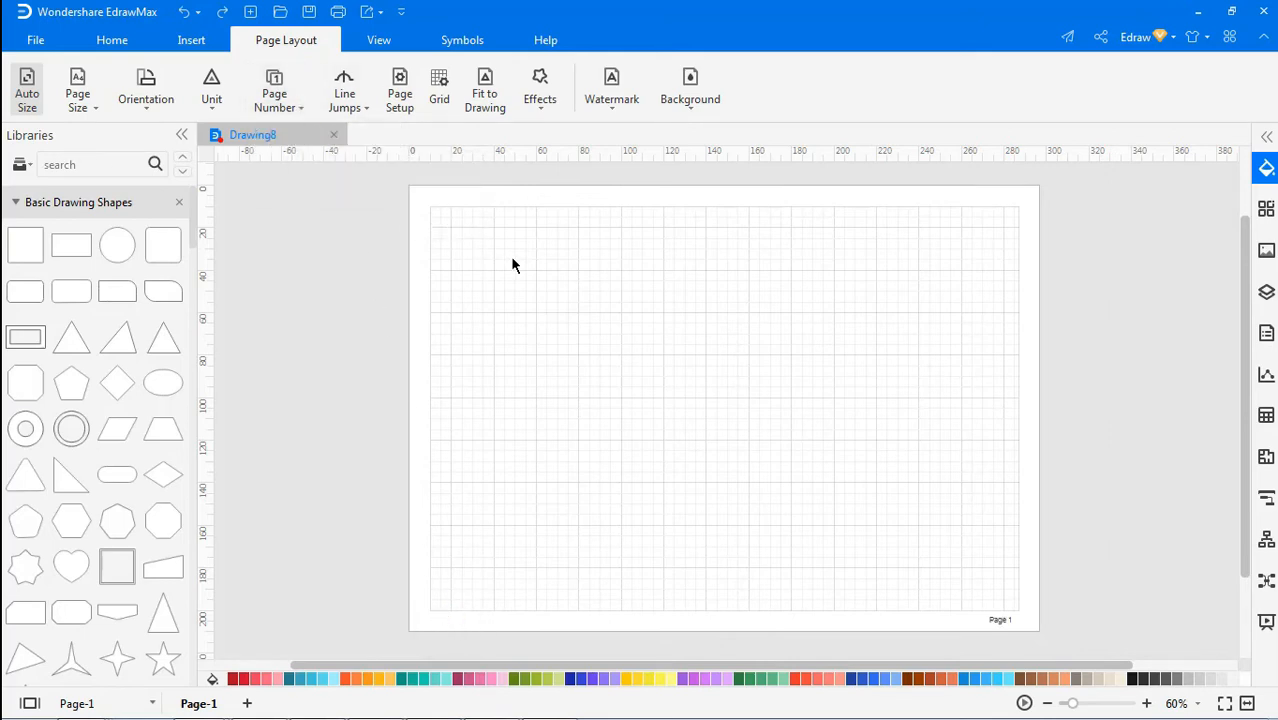
pyautogui.click(275, 95)
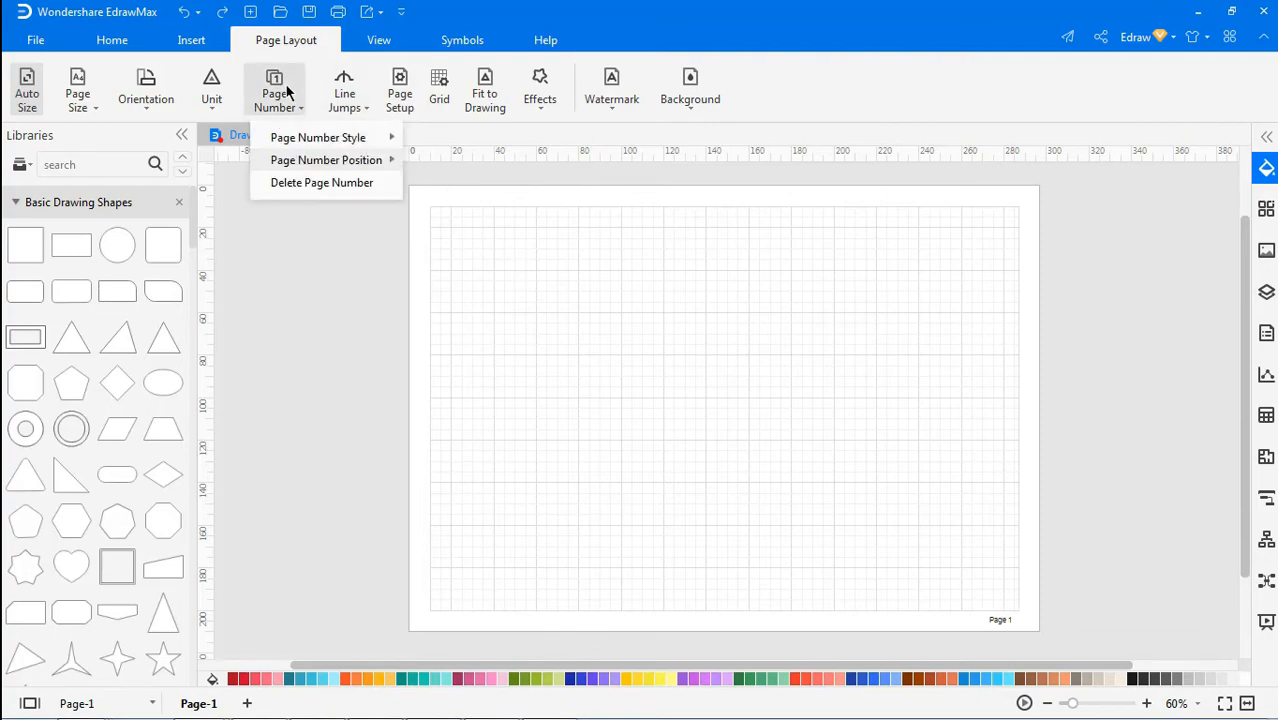
pyautogui.click(333, 190)
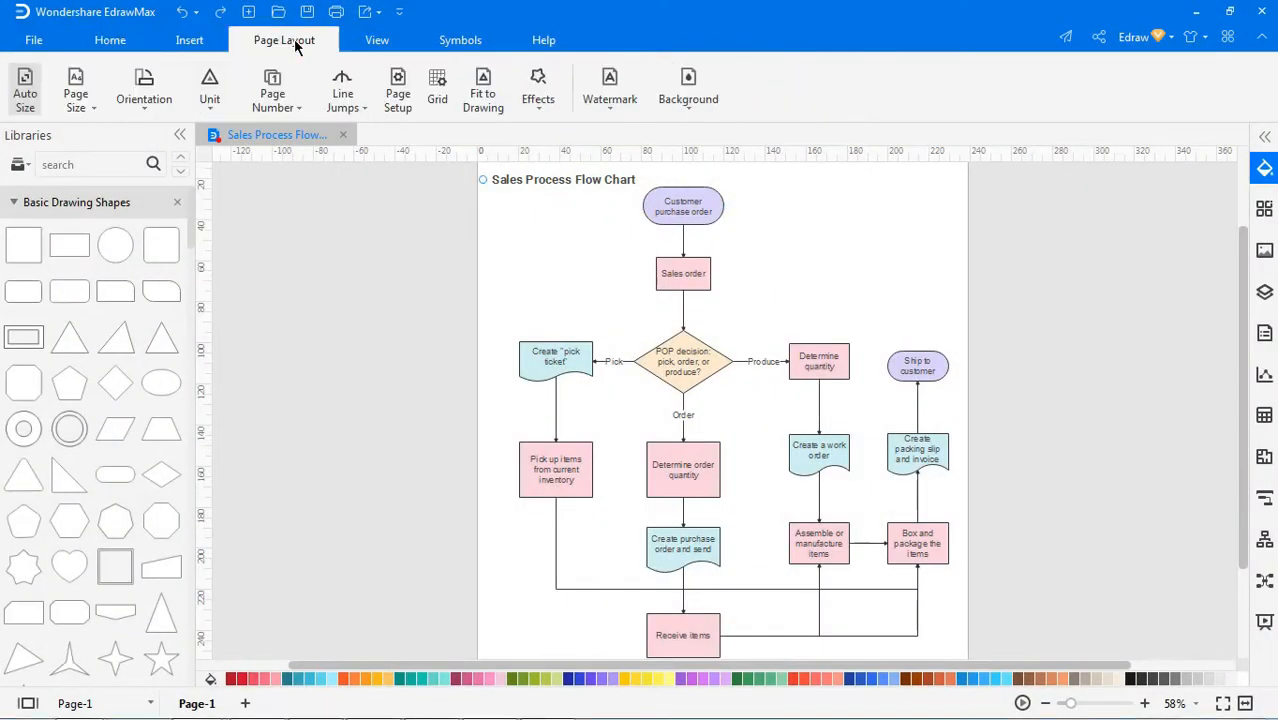
# - Add line jumps on horizontal connectors, then switch them to vertical lines
pyautogui.click(342, 92)
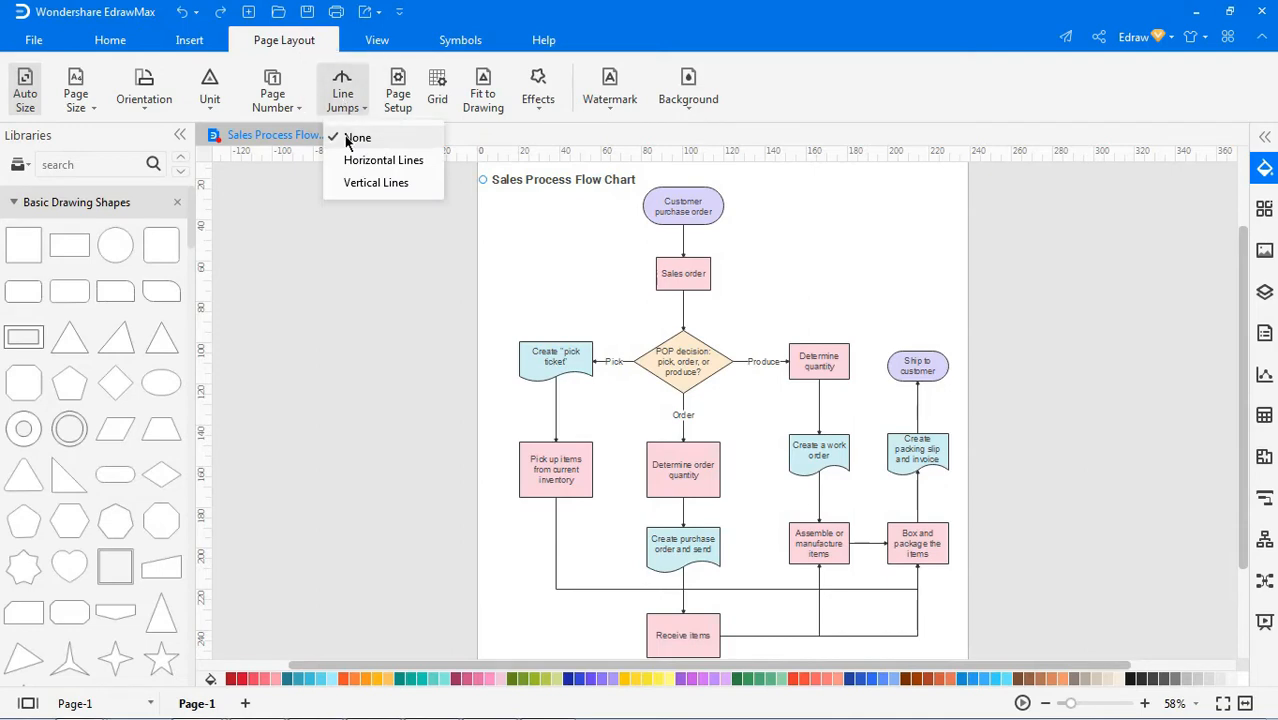
pyautogui.click(310, 118)
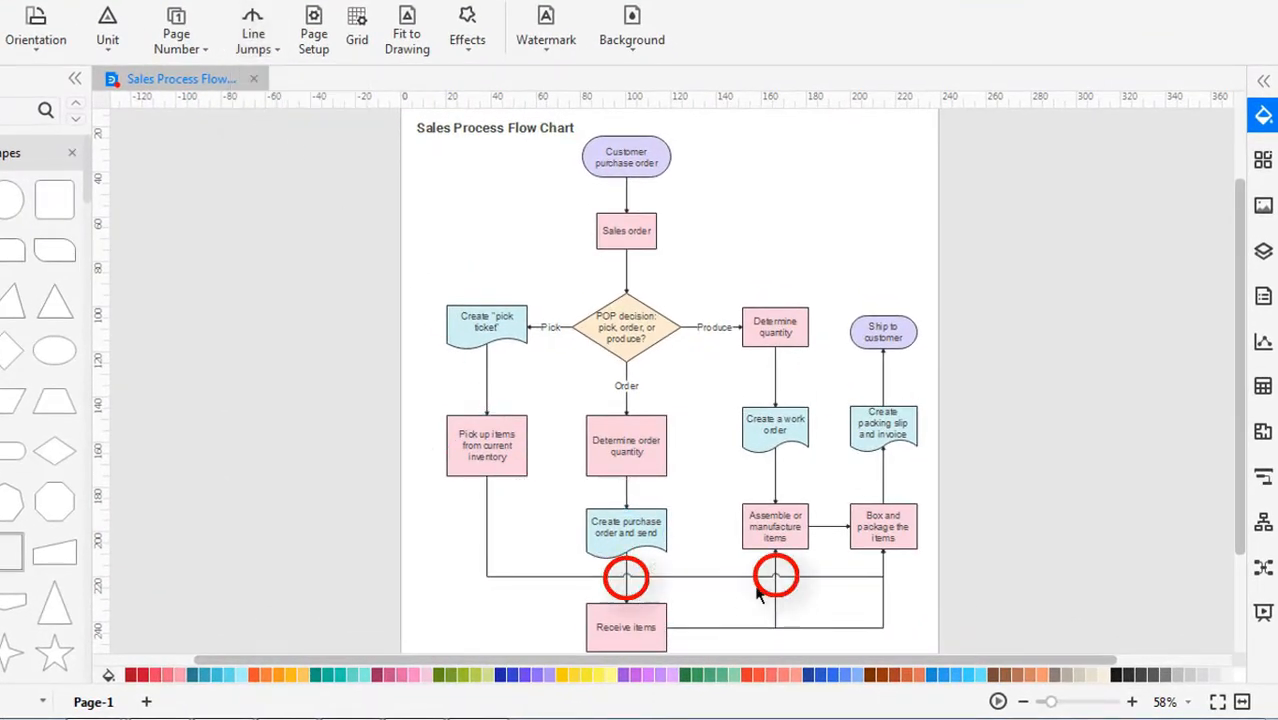
pyautogui.click(252, 45)
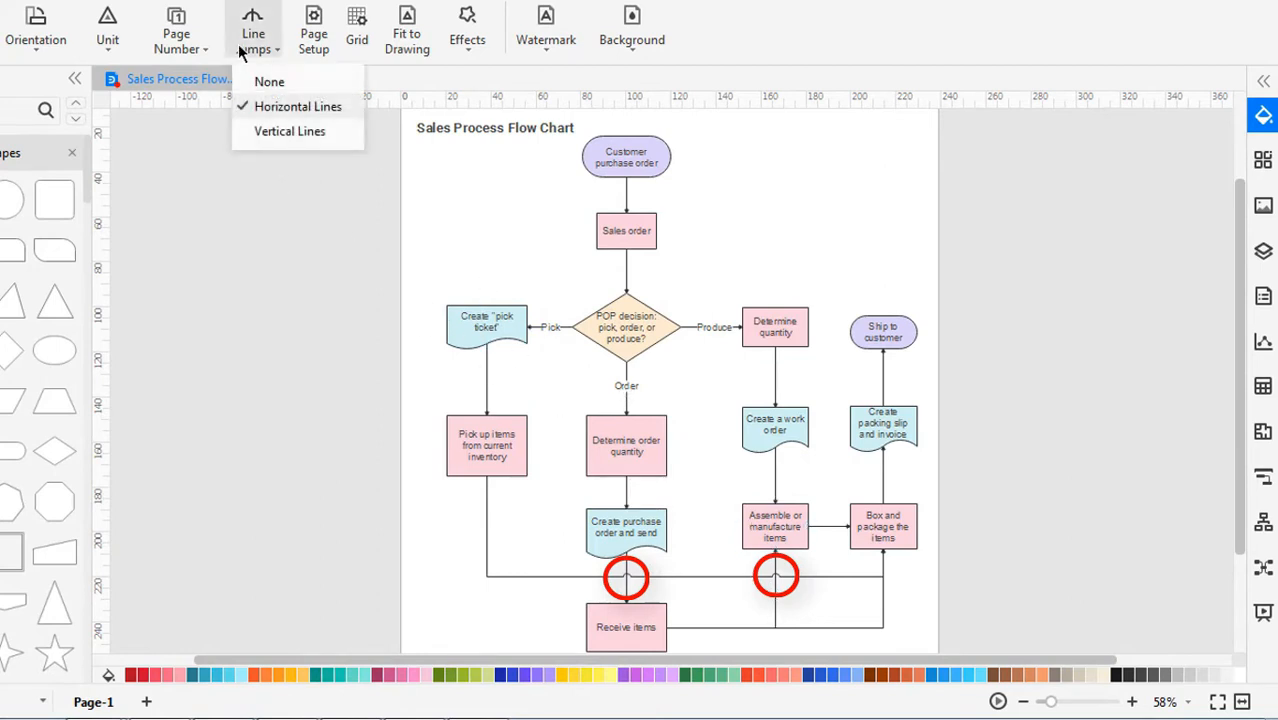
pyautogui.click(282, 131)
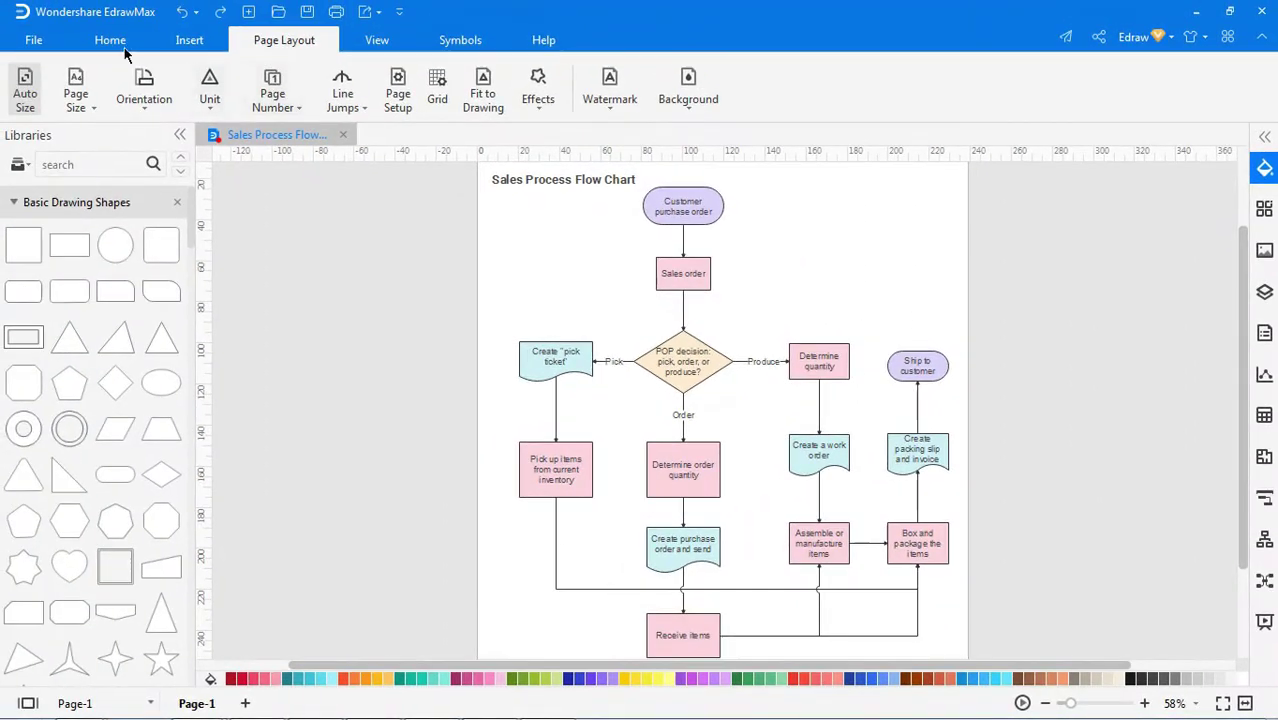
# - In the Line Style panel set jump direction to Horizontal, then Vertical
pyautogui.click(110, 40)
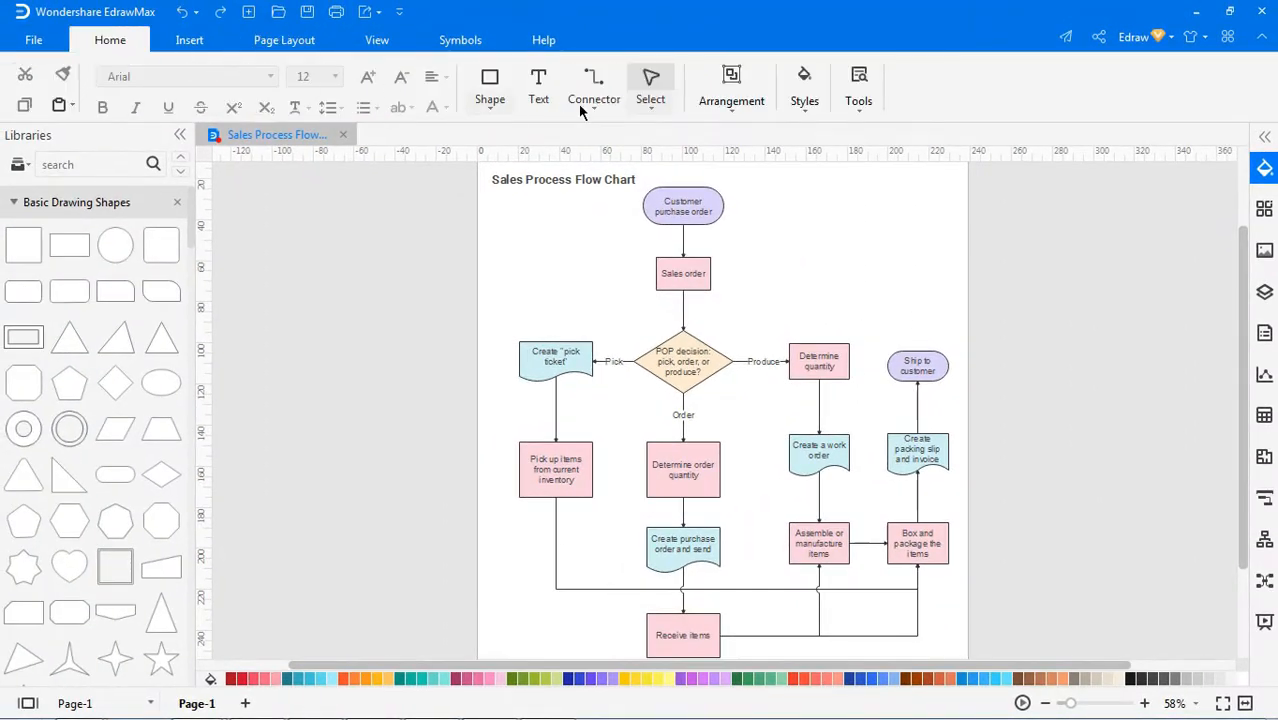
pyautogui.click(800, 95)
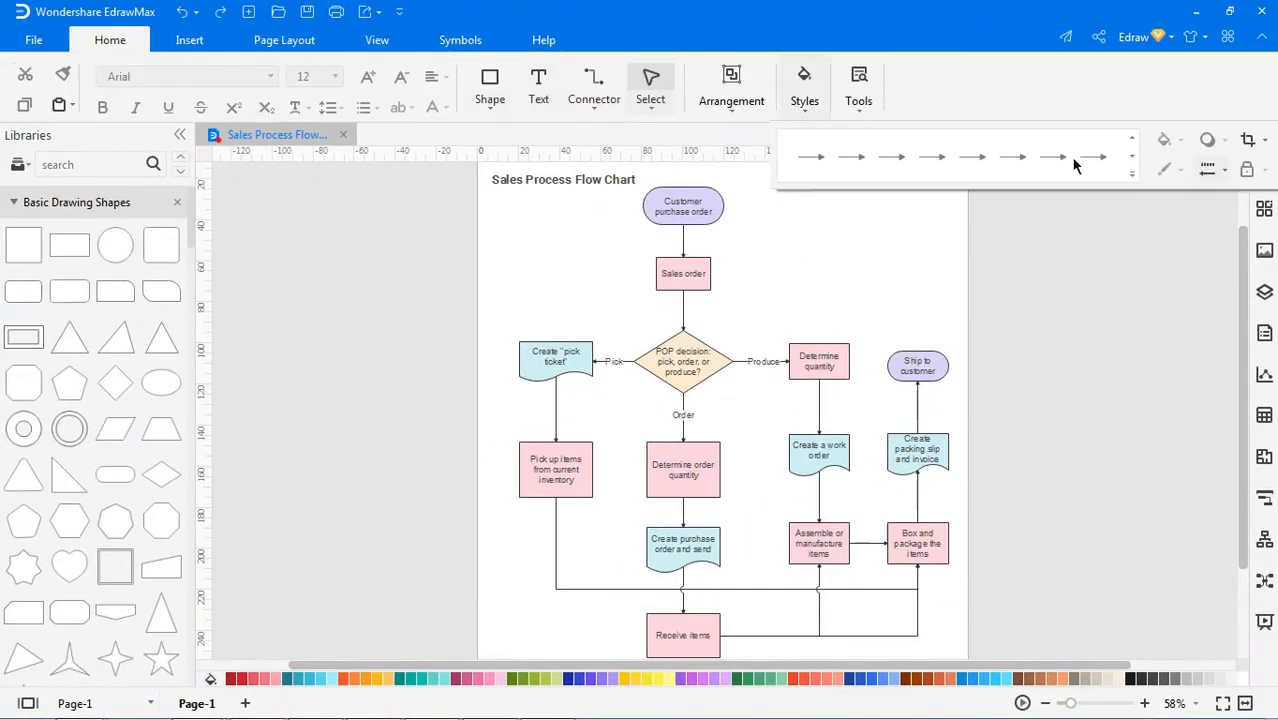
pyautogui.click(1206, 170)
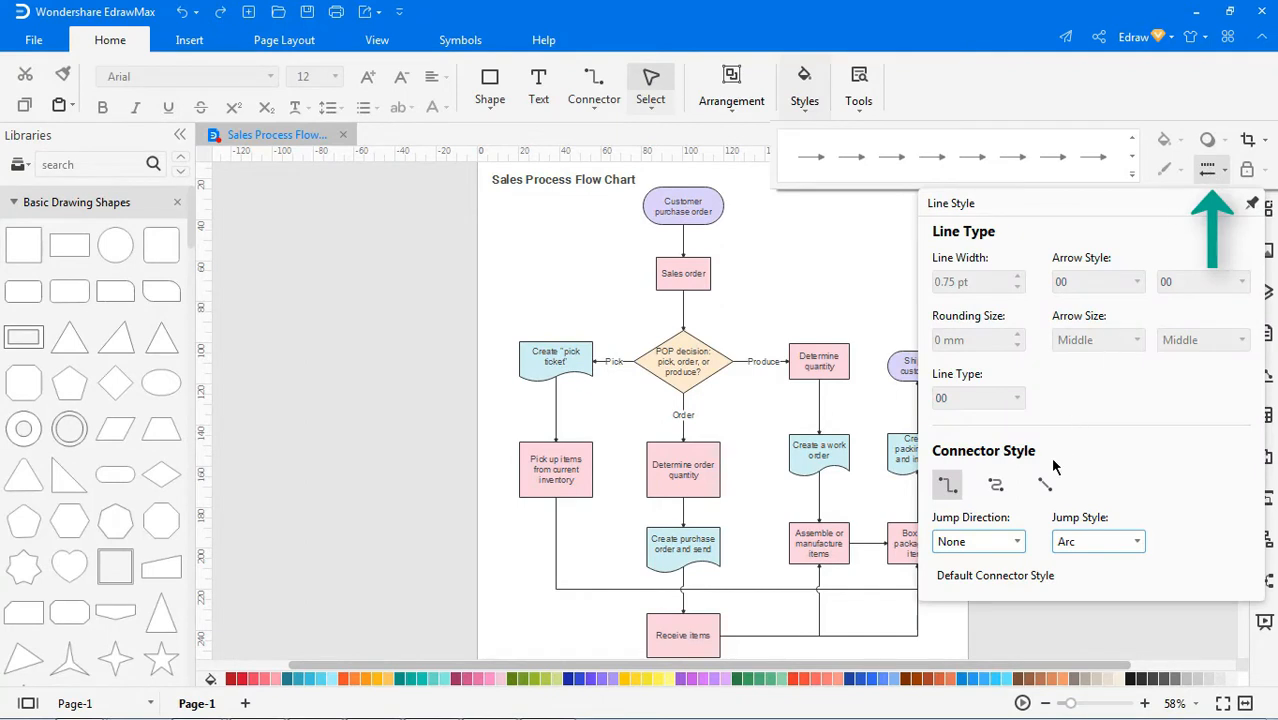
pyautogui.click(1019, 541)
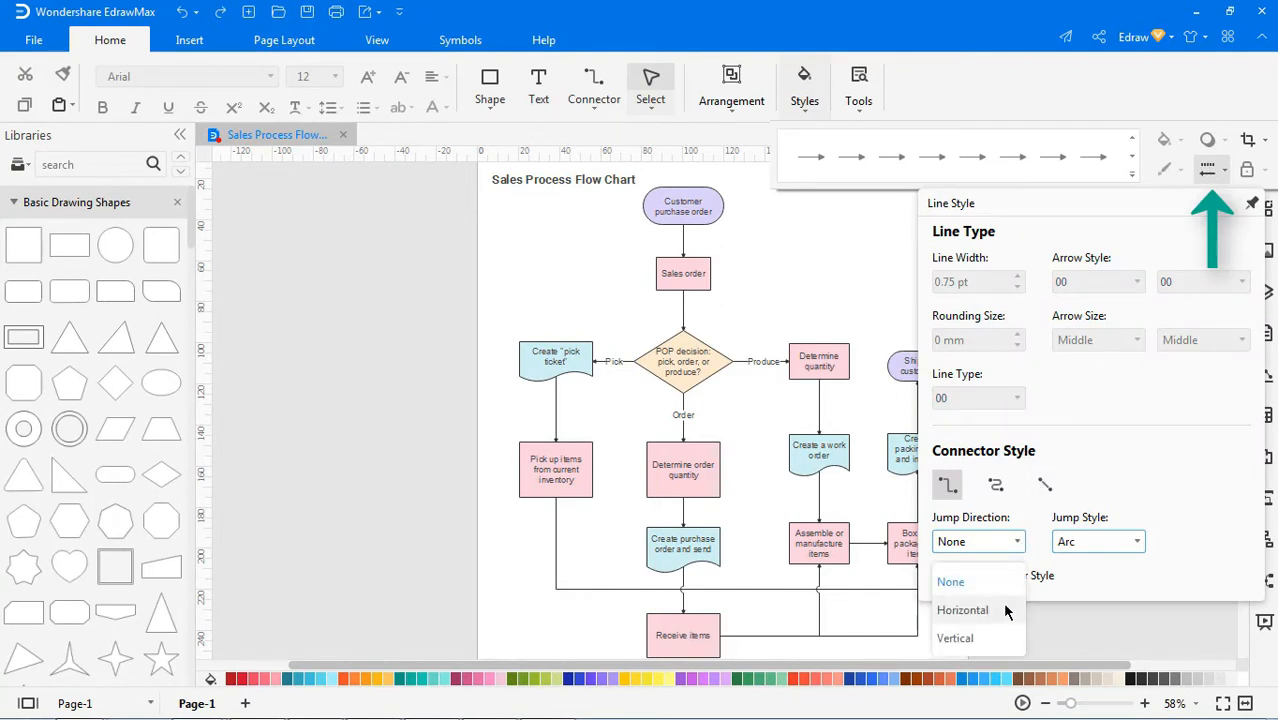
pyautogui.click(980, 612)
pyautogui.click(1009, 541)
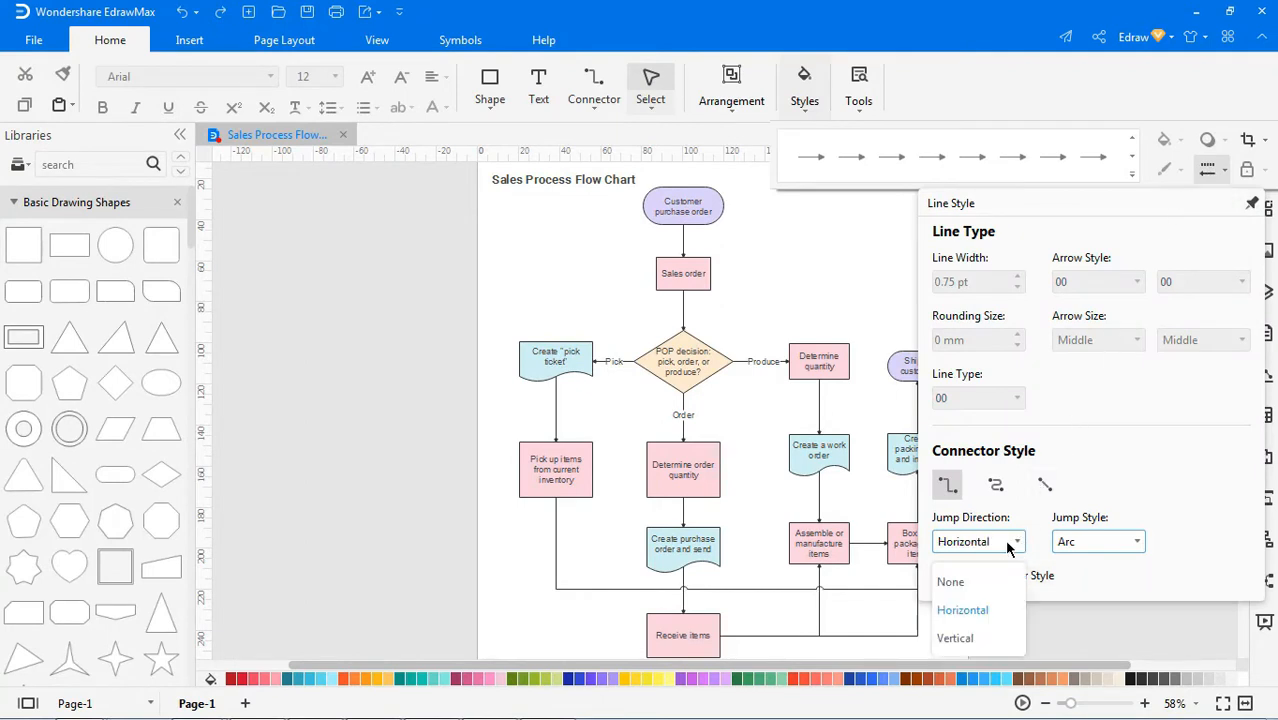
pyautogui.click(984, 635)
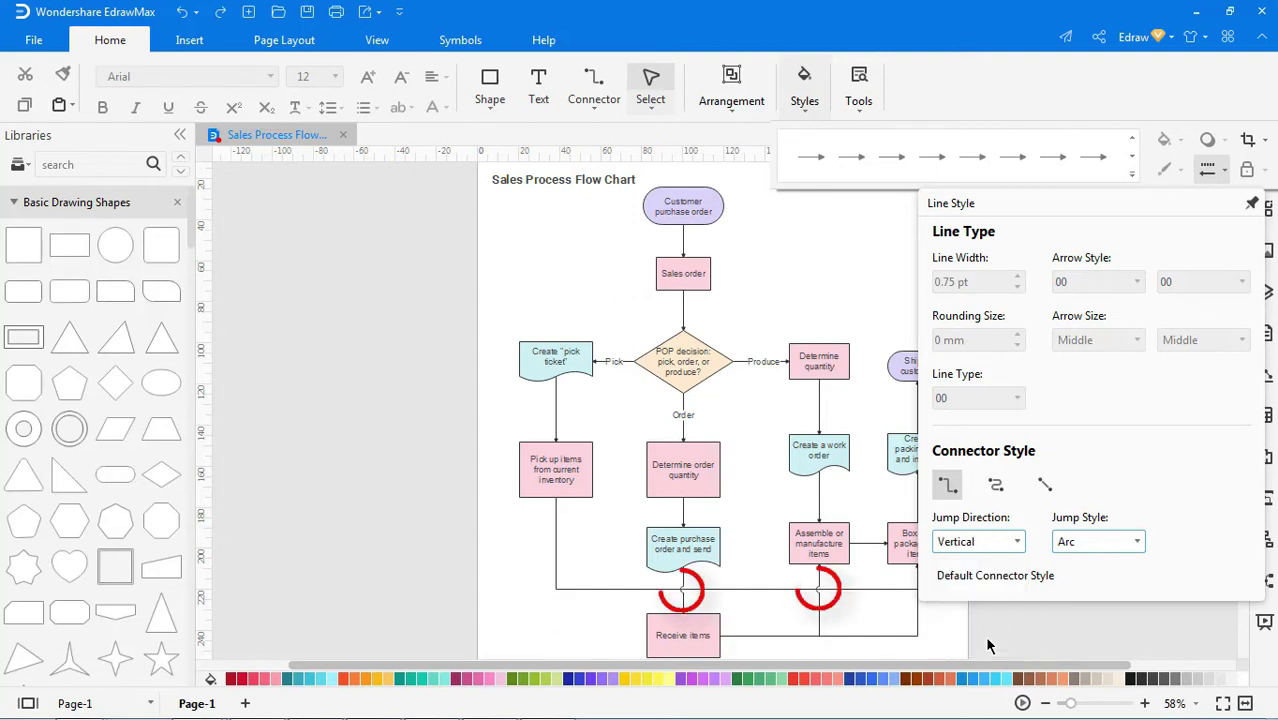
# - Cycle the jump style through Gap and Two Sides to Three Sides and close the panel
pyautogui.click(1112, 541)
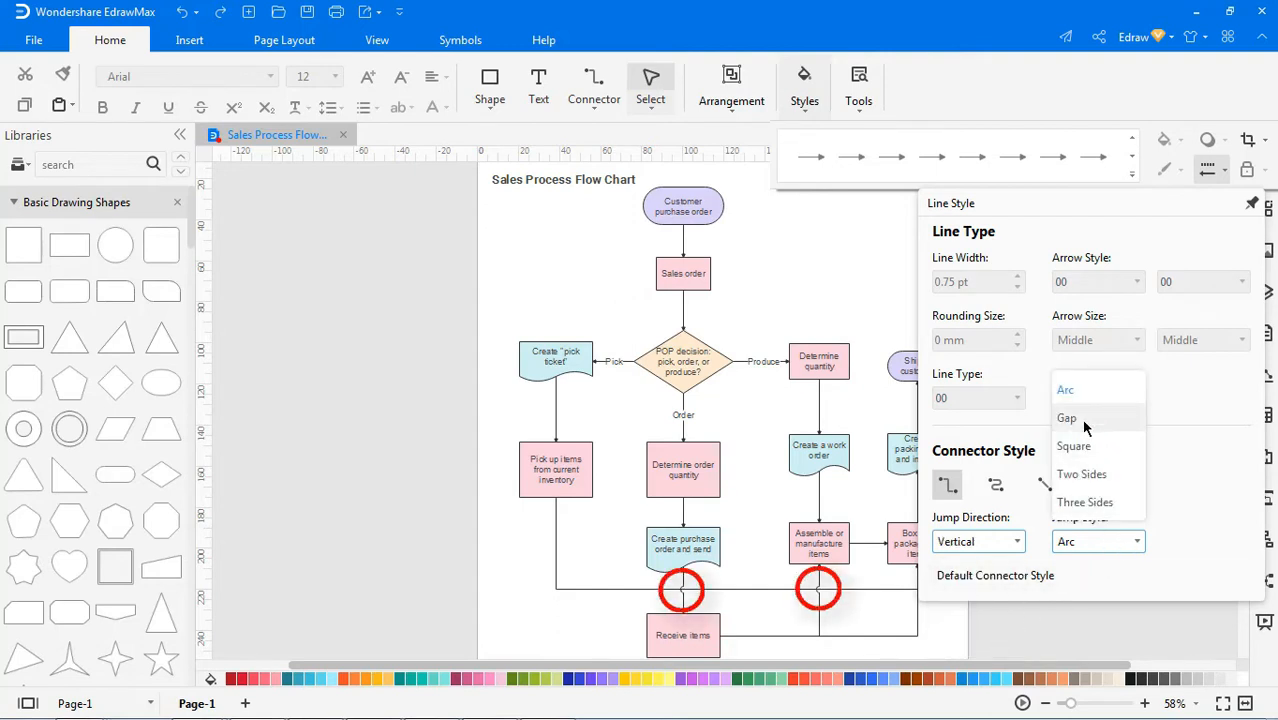
pyautogui.click(1081, 418)
pyautogui.click(1098, 541)
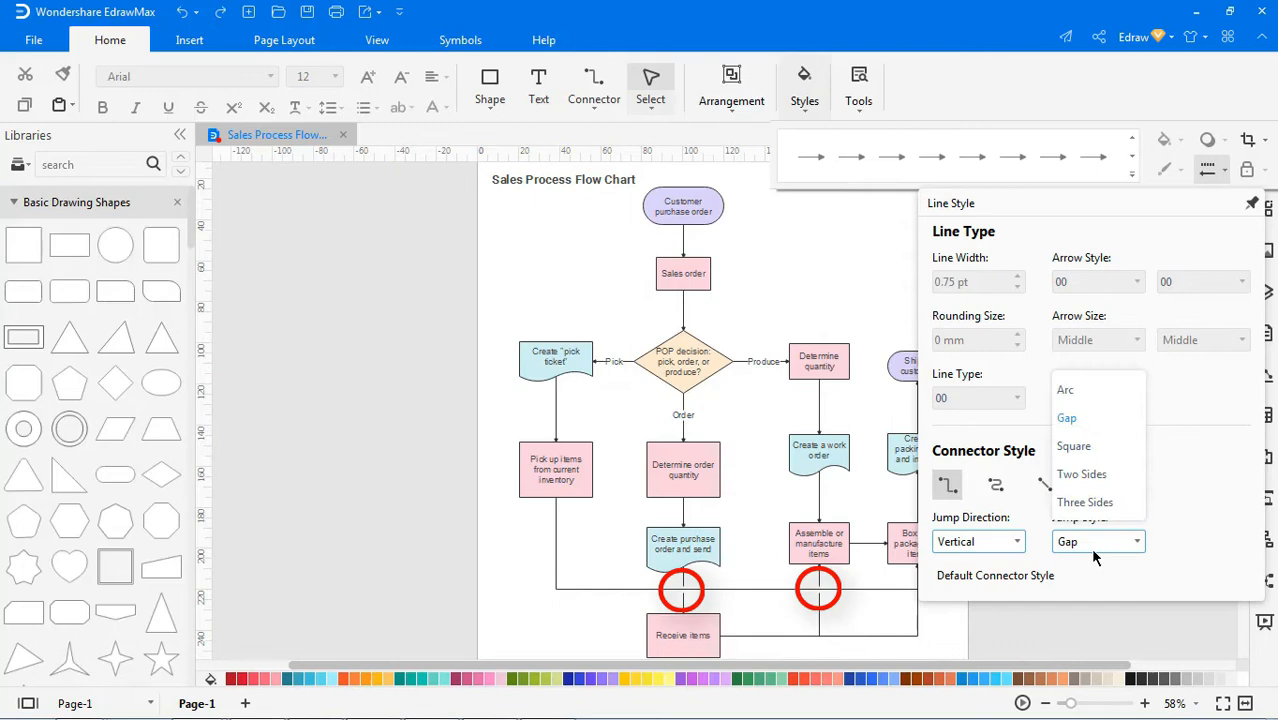
pyautogui.click(1088, 476)
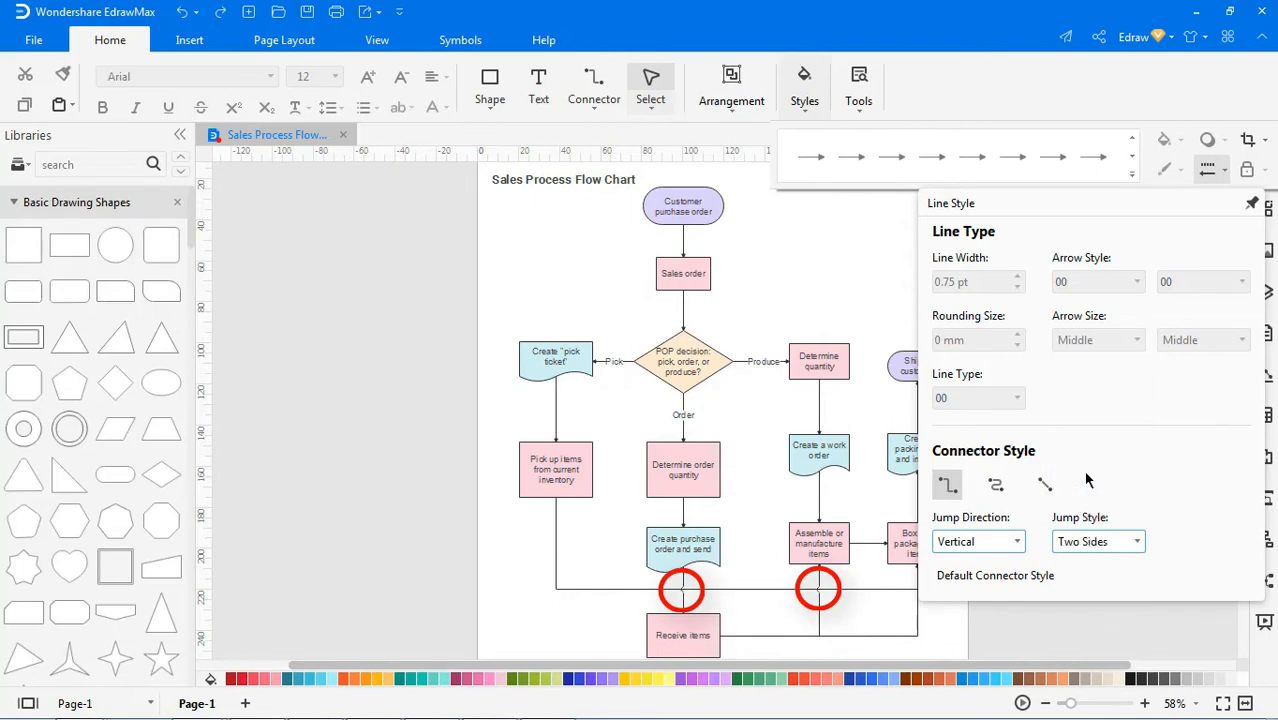
pyautogui.click(1082, 548)
pyautogui.click(1083, 512)
pyautogui.click(856, 256)
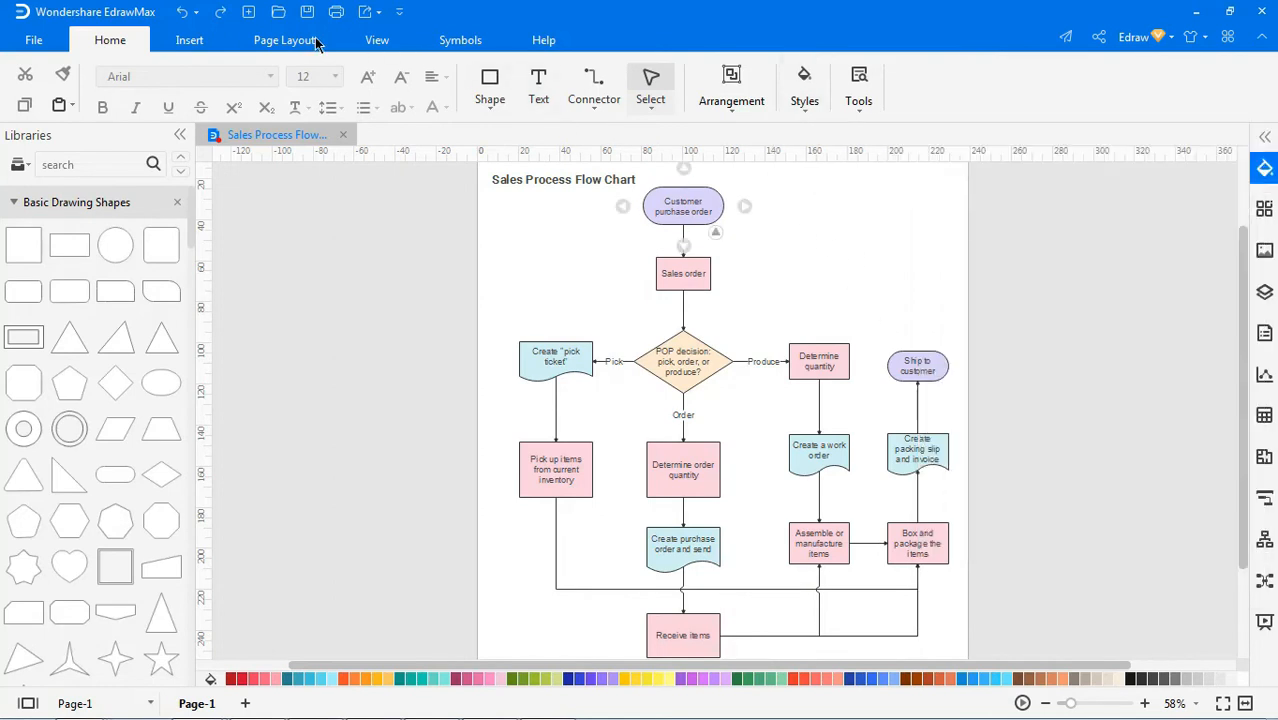
# - In Page Setup Connector Layout put square-style jumps on Horizontal Lines and apply
pyautogui.click(284, 40)
pyautogui.click(398, 95)
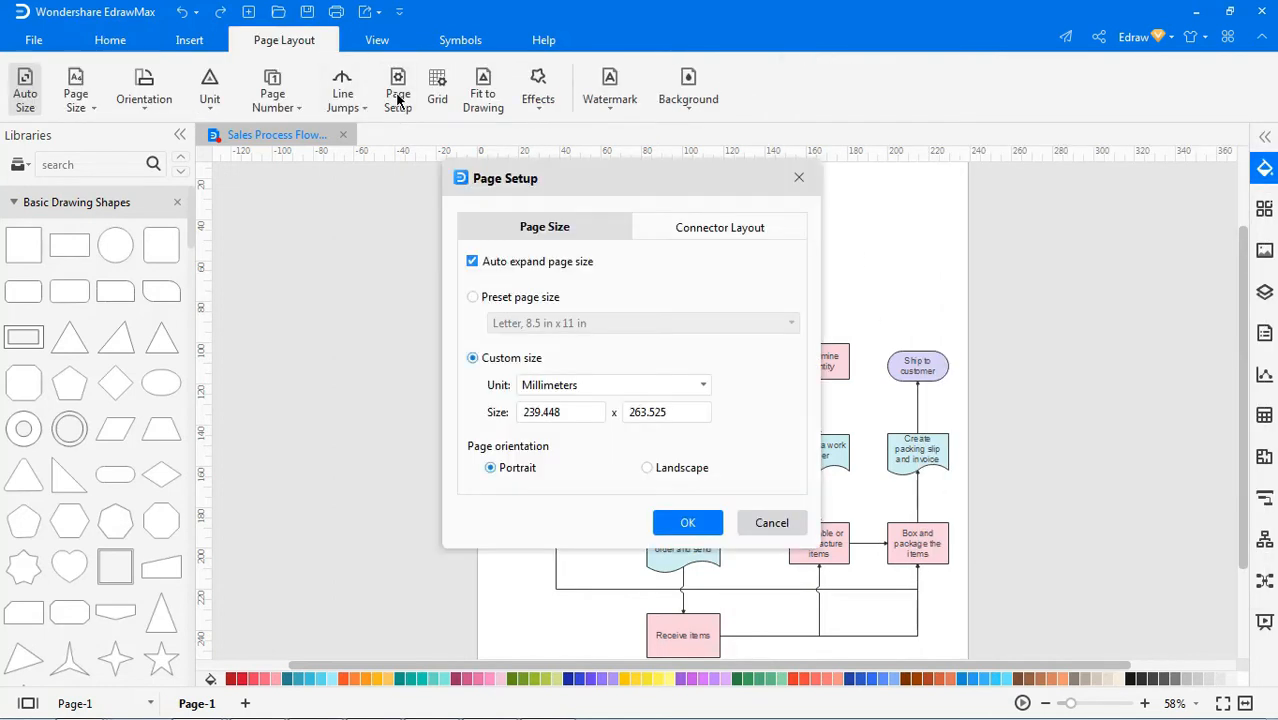
pyautogui.click(720, 227)
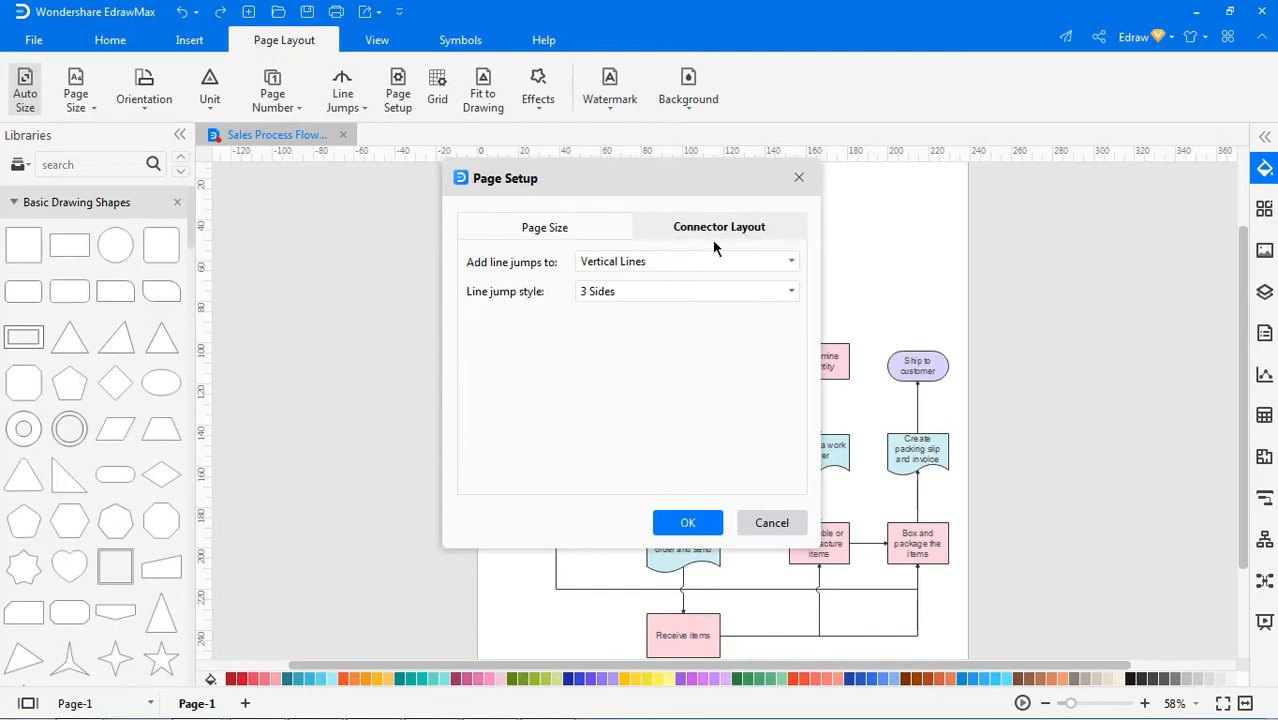
pyautogui.click(701, 261)
pyautogui.click(668, 326)
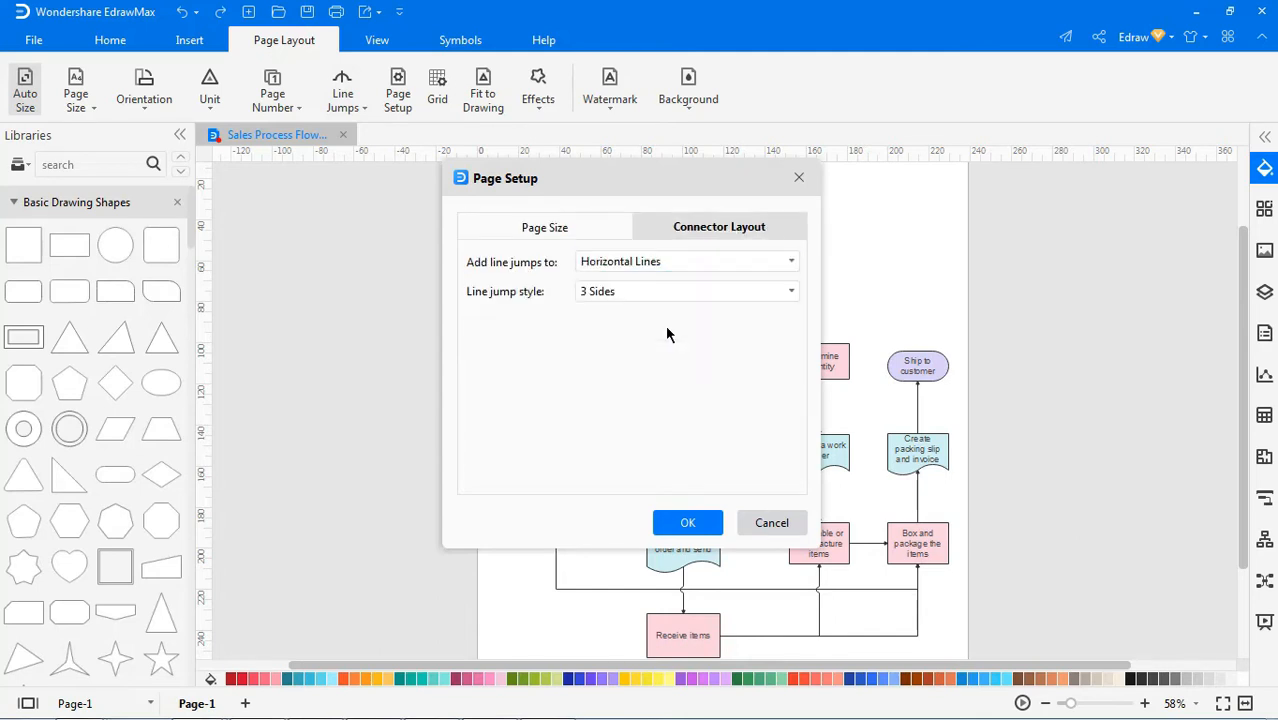
pyautogui.click(690, 291)
pyautogui.click(640, 385)
pyautogui.click(686, 522)
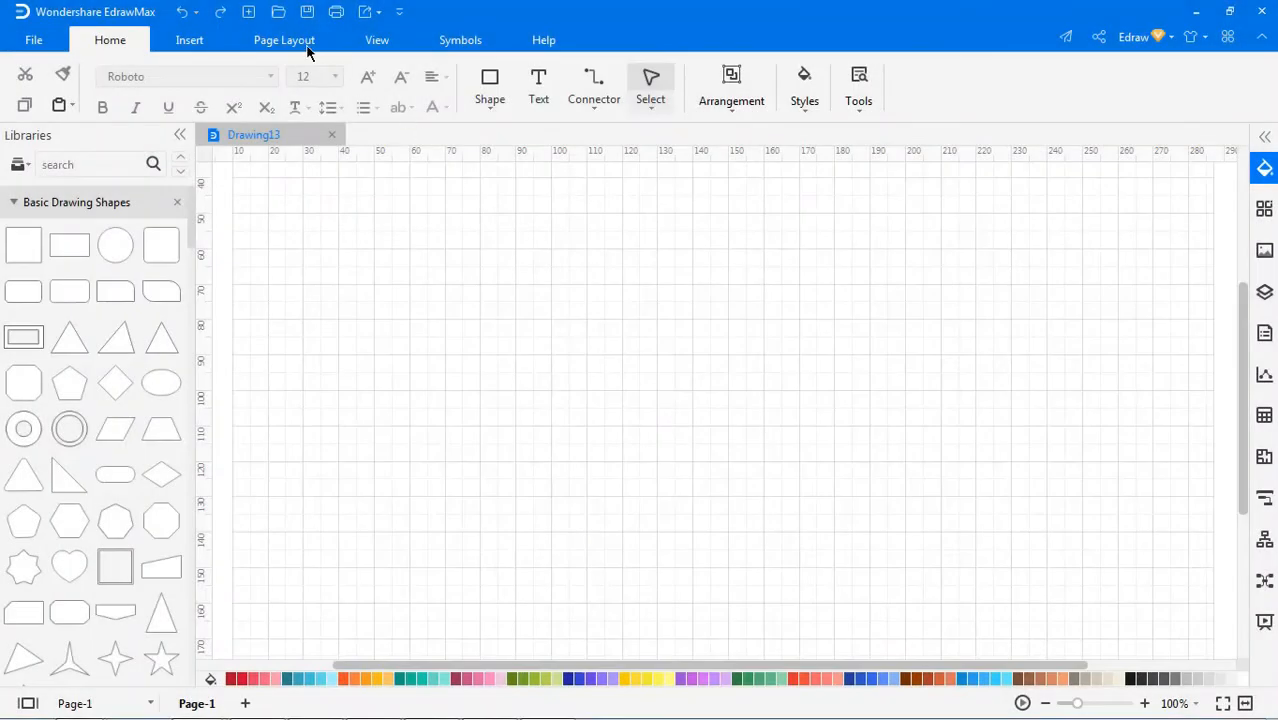
# - In Page Setup try A4 small, then choose a custom page size
pyautogui.click(284, 40)
pyautogui.click(398, 98)
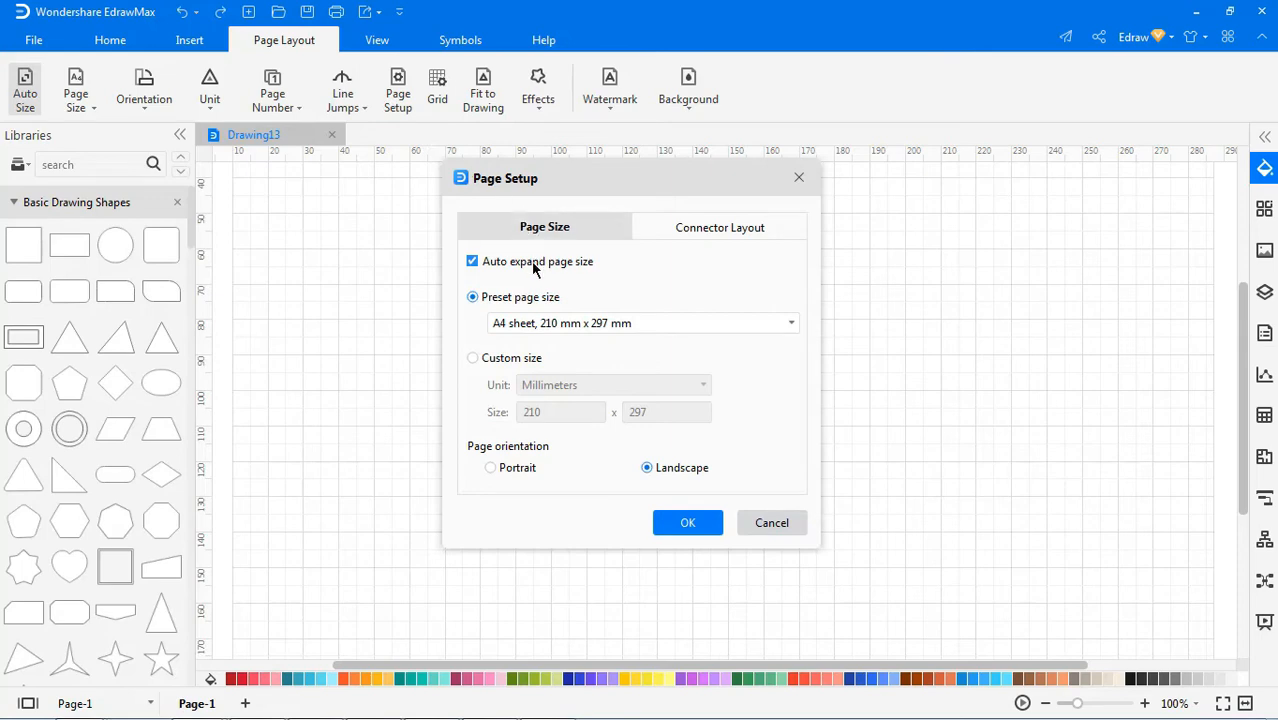
pyautogui.click(538, 323)
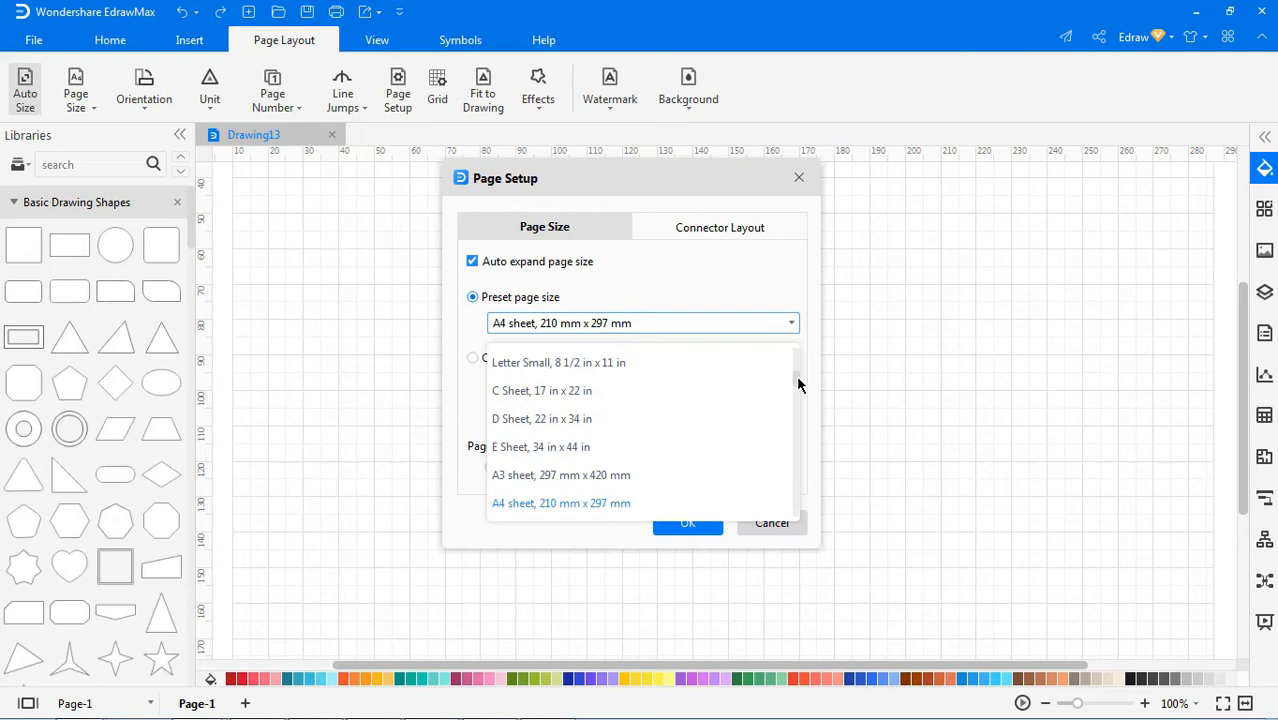
pyautogui.moveTo(799, 380)
pyautogui.mouseDown()
pyautogui.moveTo(780, 492)
pyautogui.moveTo(781, 413)
pyautogui.mouseUp()
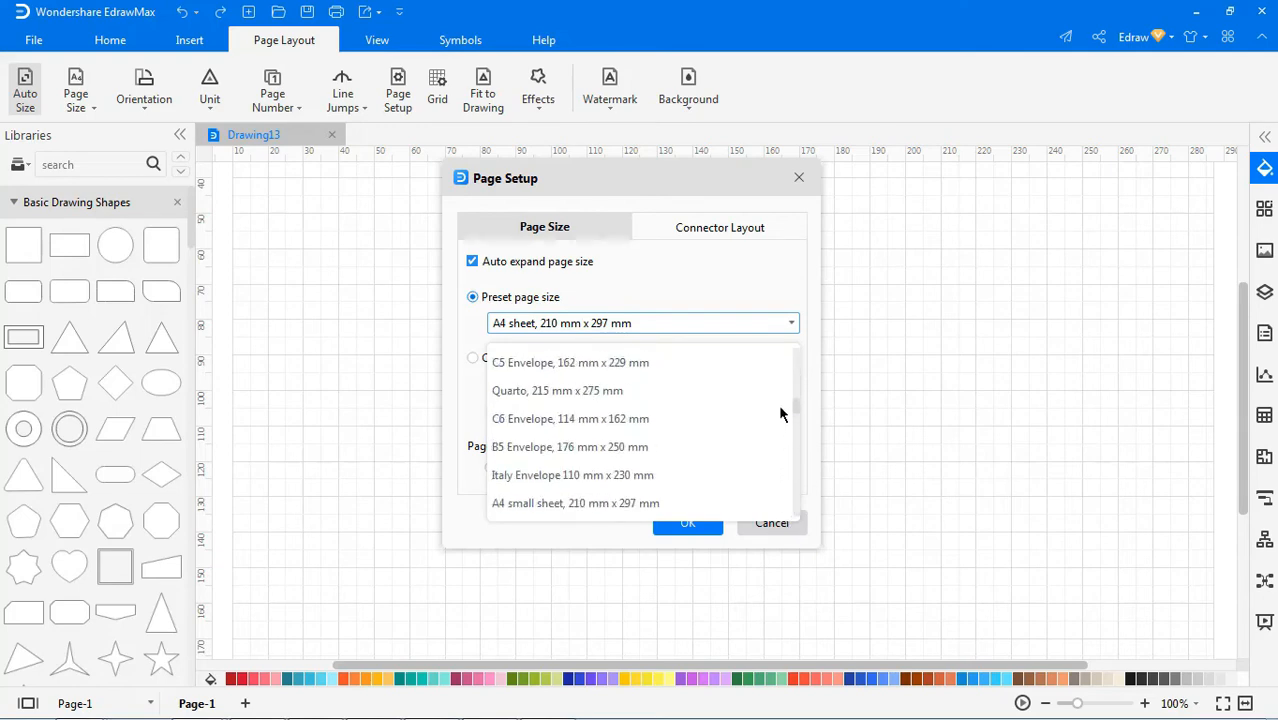
pyautogui.click(575, 503)
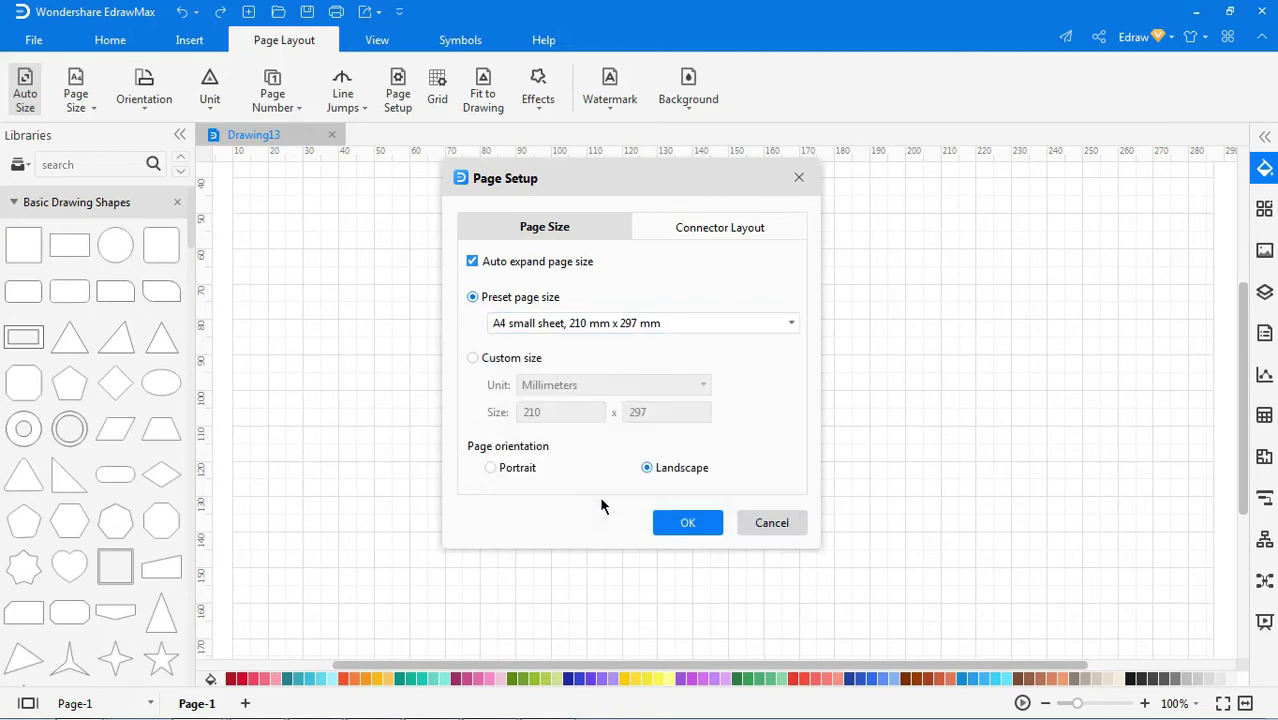
pyautogui.click(528, 362)
# - Keep millimetres and landscape orientation for the 210 × 297 mm page and confirm
pyautogui.click(605, 385)
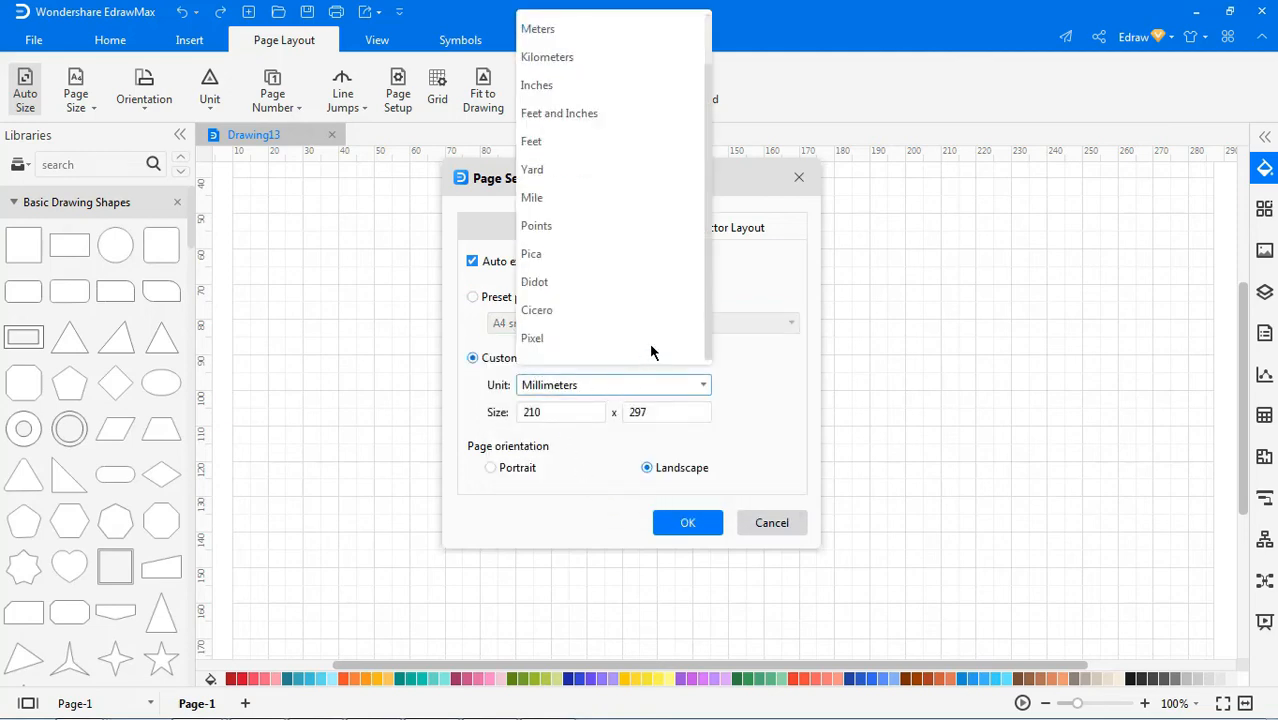
pyautogui.scroll(2, 710, 264)
pyautogui.scroll(-2, 710, 250)
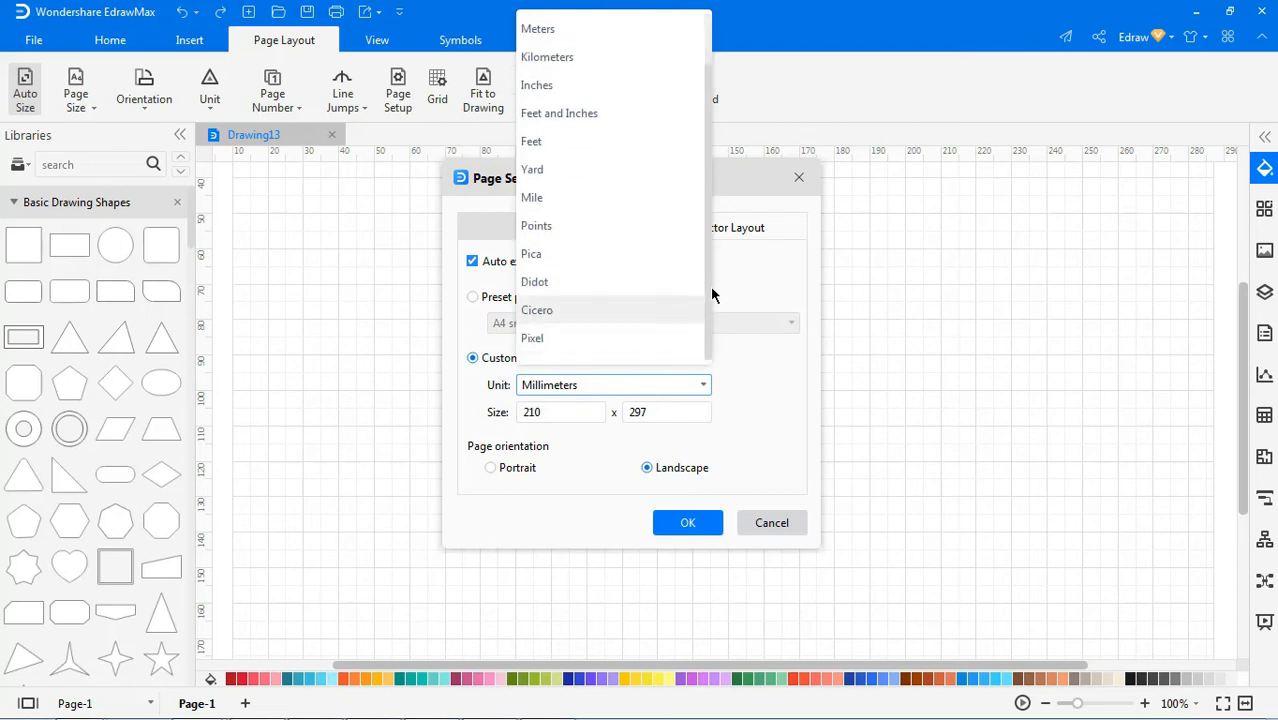
pyautogui.click(745, 383)
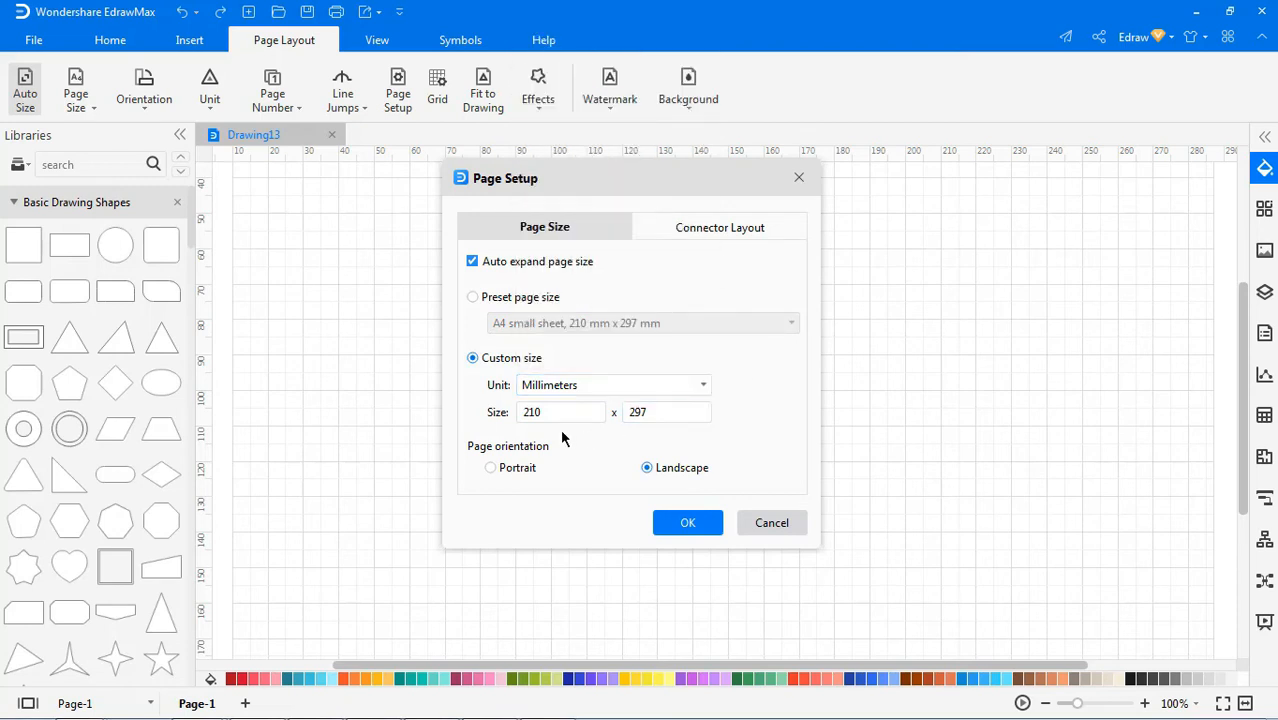
pyautogui.click(490, 468)
pyautogui.click(647, 468)
pyautogui.click(688, 523)
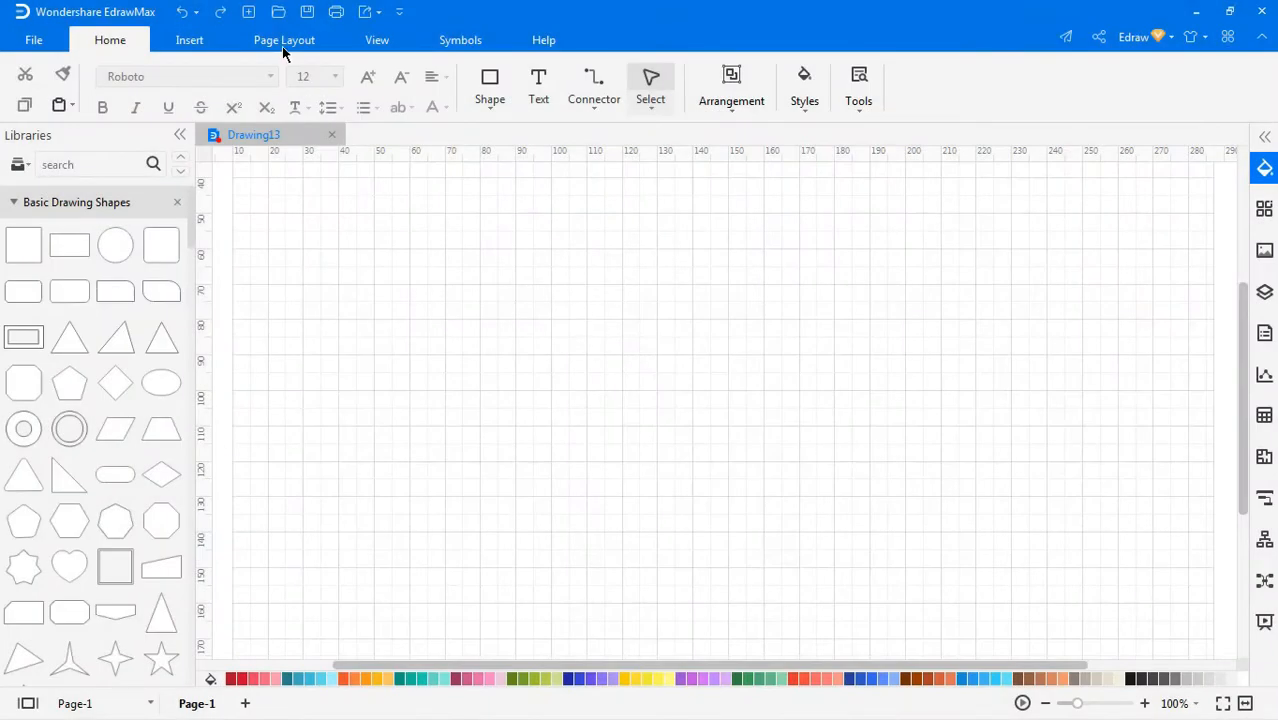
# - Uncheck Fit to ruler and set grid spacing 3/2 with 3 horizontal subdivisions
pyautogui.click(283, 42)
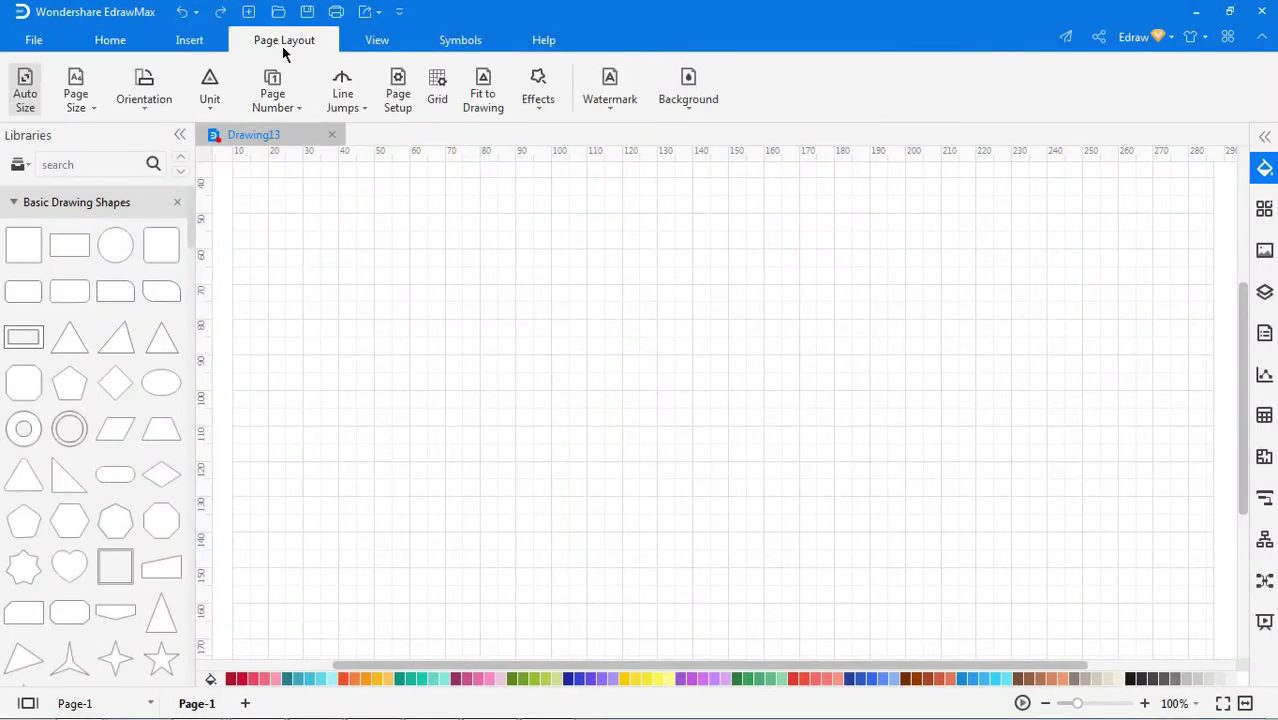
pyautogui.click(437, 88)
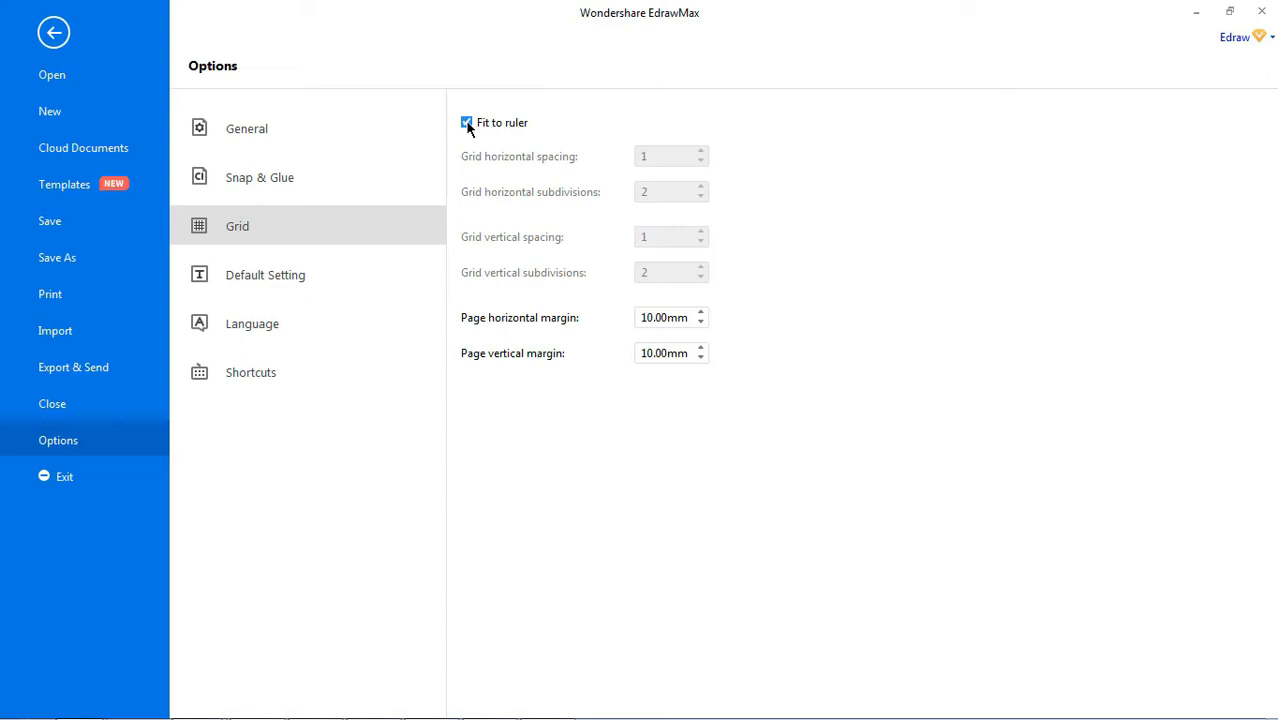
pyautogui.click(467, 123)
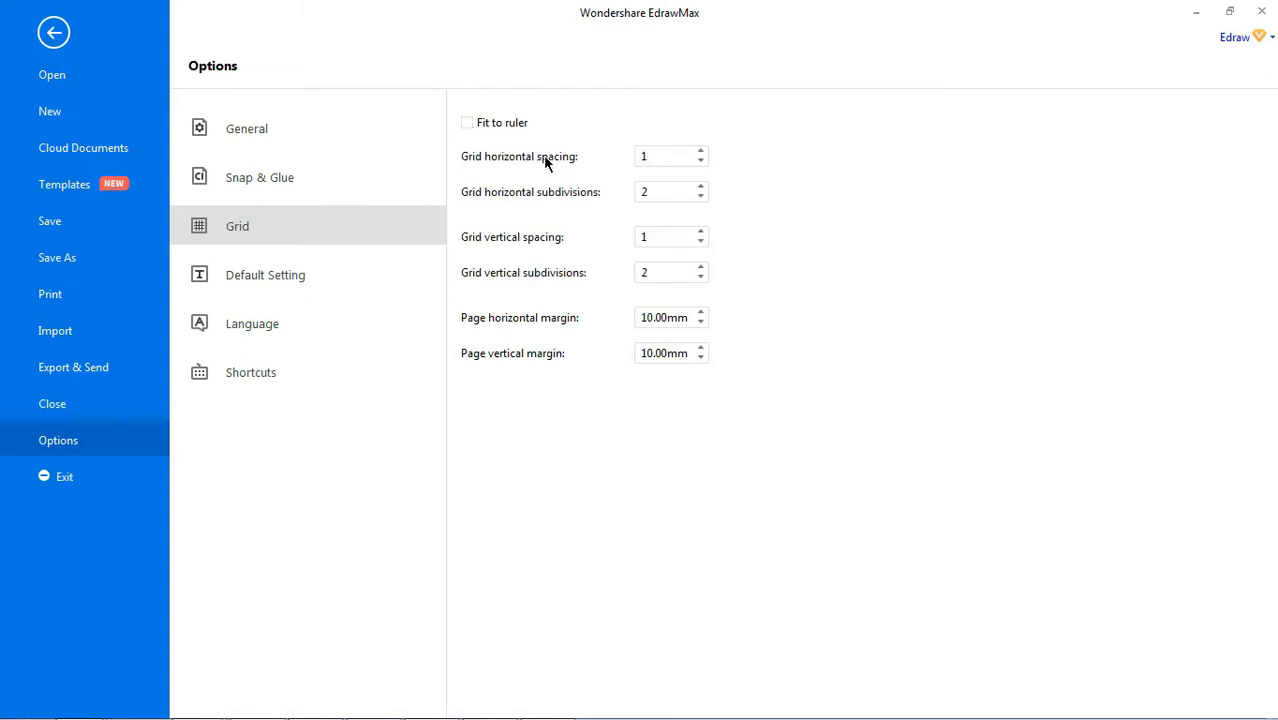
pyautogui.click(700, 151)
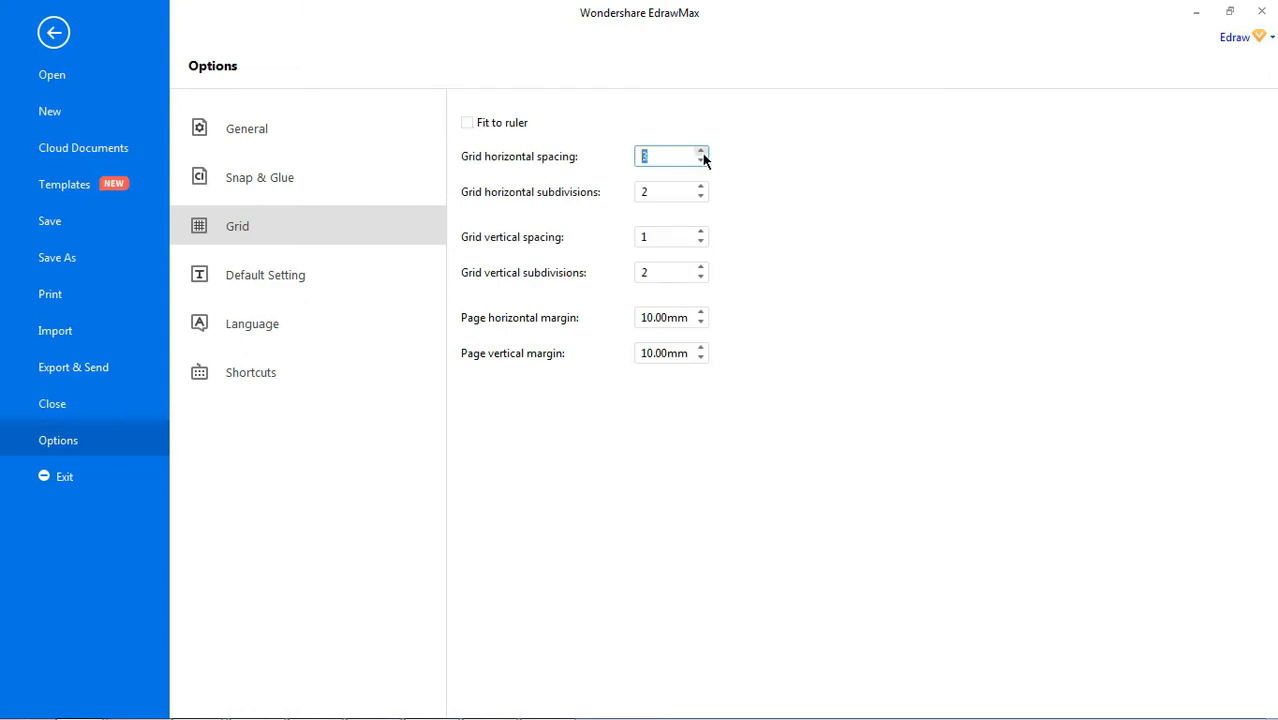
pyautogui.click(701, 188)
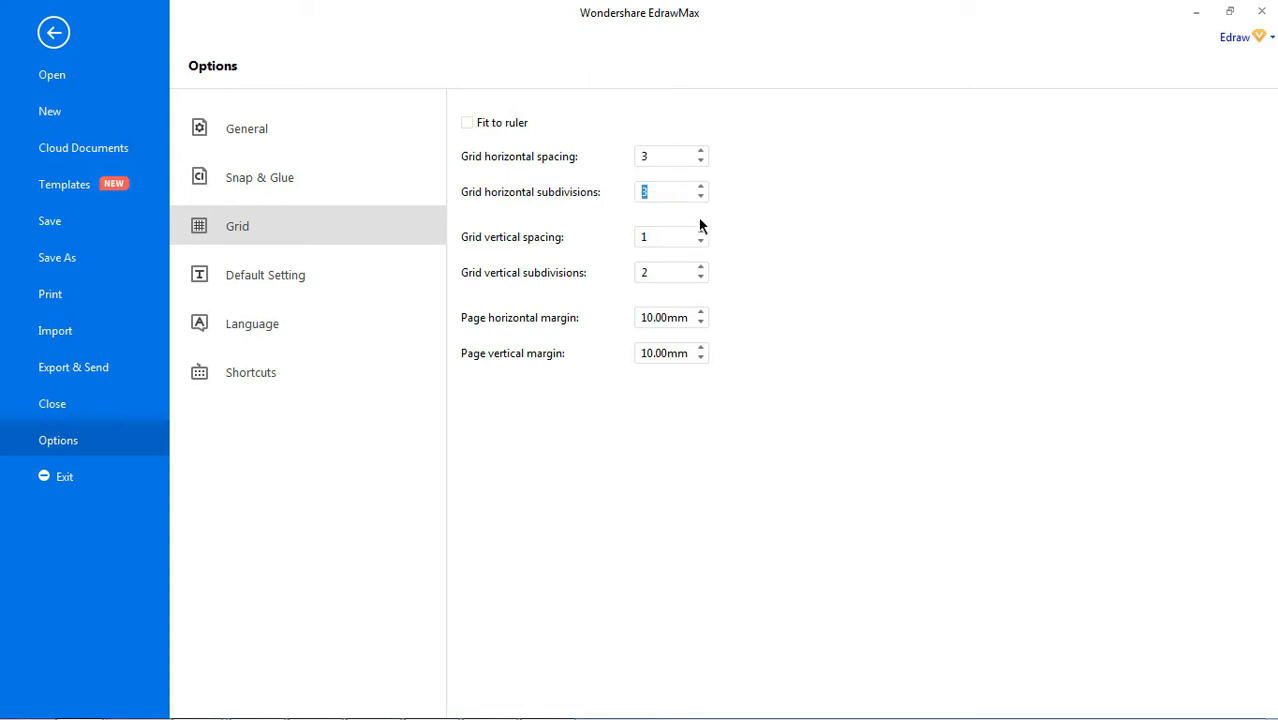
pyautogui.click(701, 232)
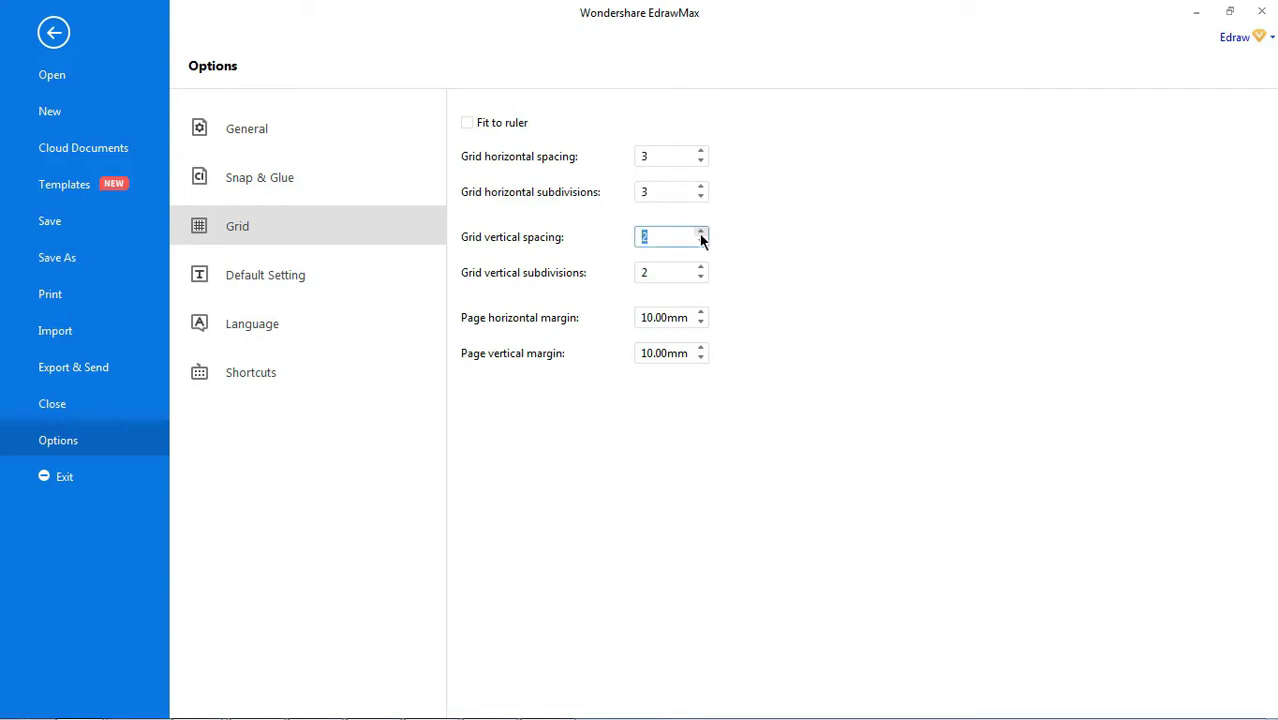
# - Set page margins to 10.20 and 9.80 mm and return to the drawing
pyautogui.click(701, 313)
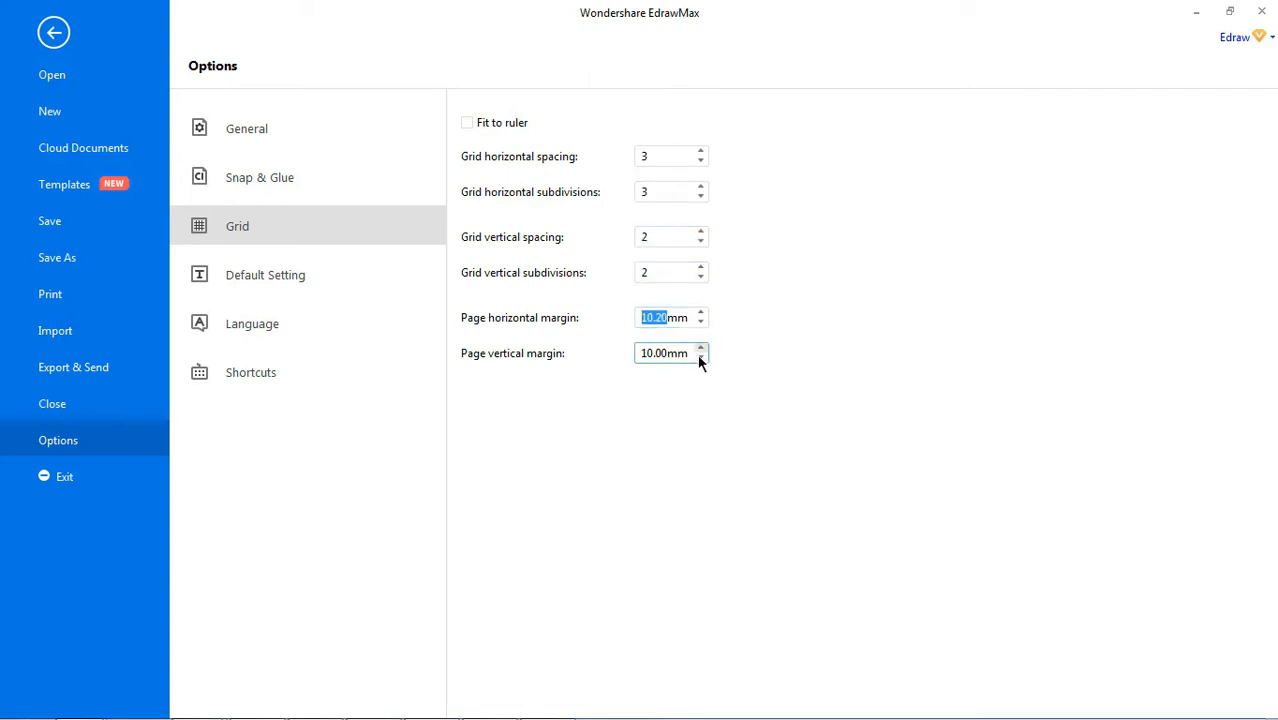
pyautogui.click(700, 358)
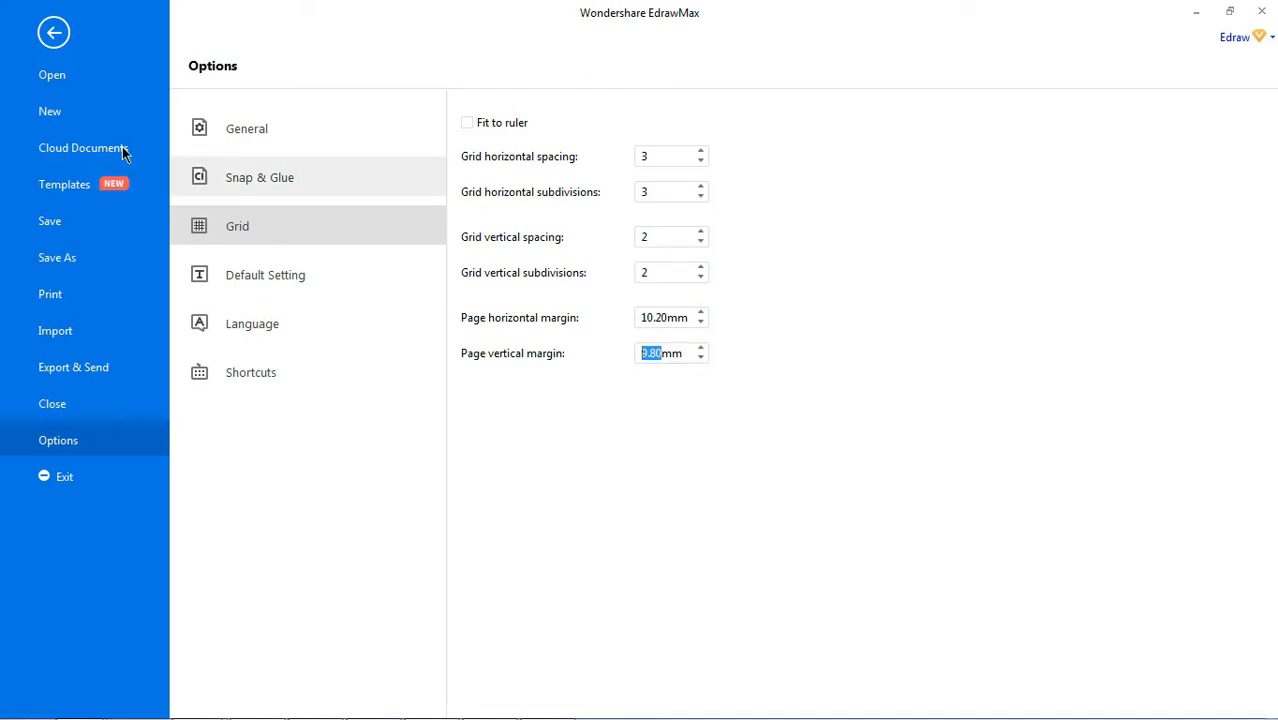
pyautogui.click(53, 33)
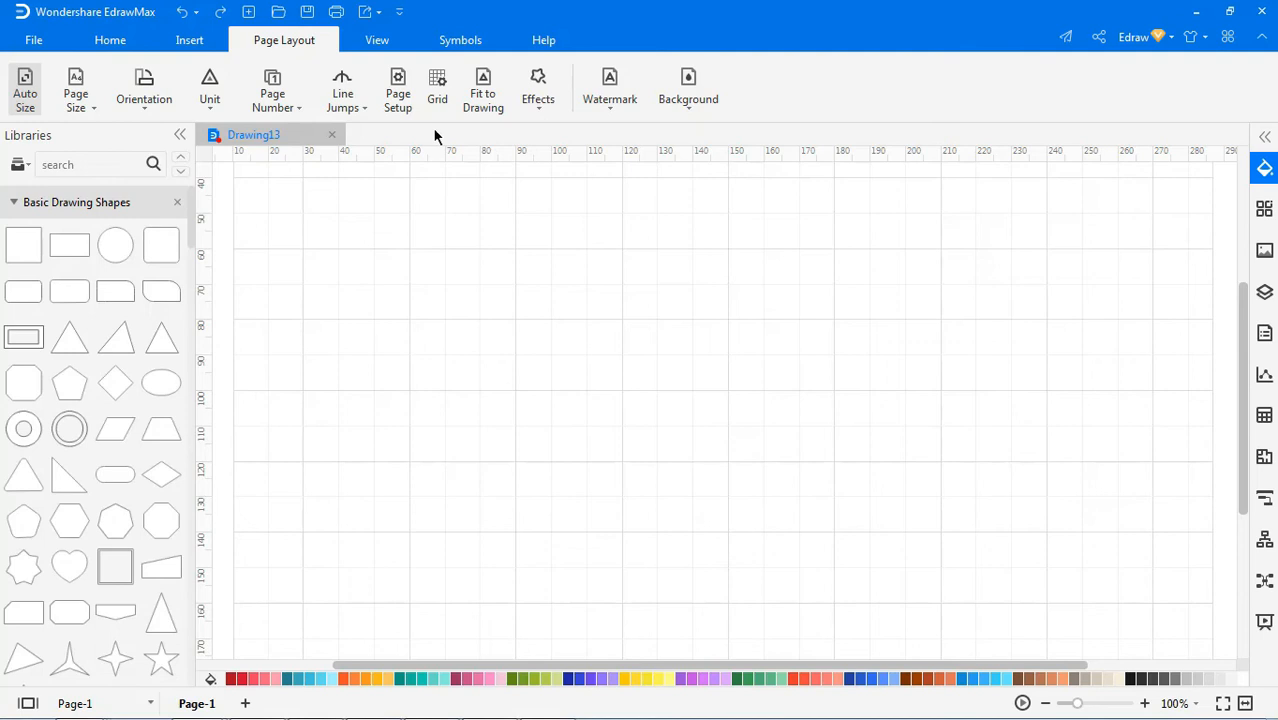
pyautogui.click(378, 40)
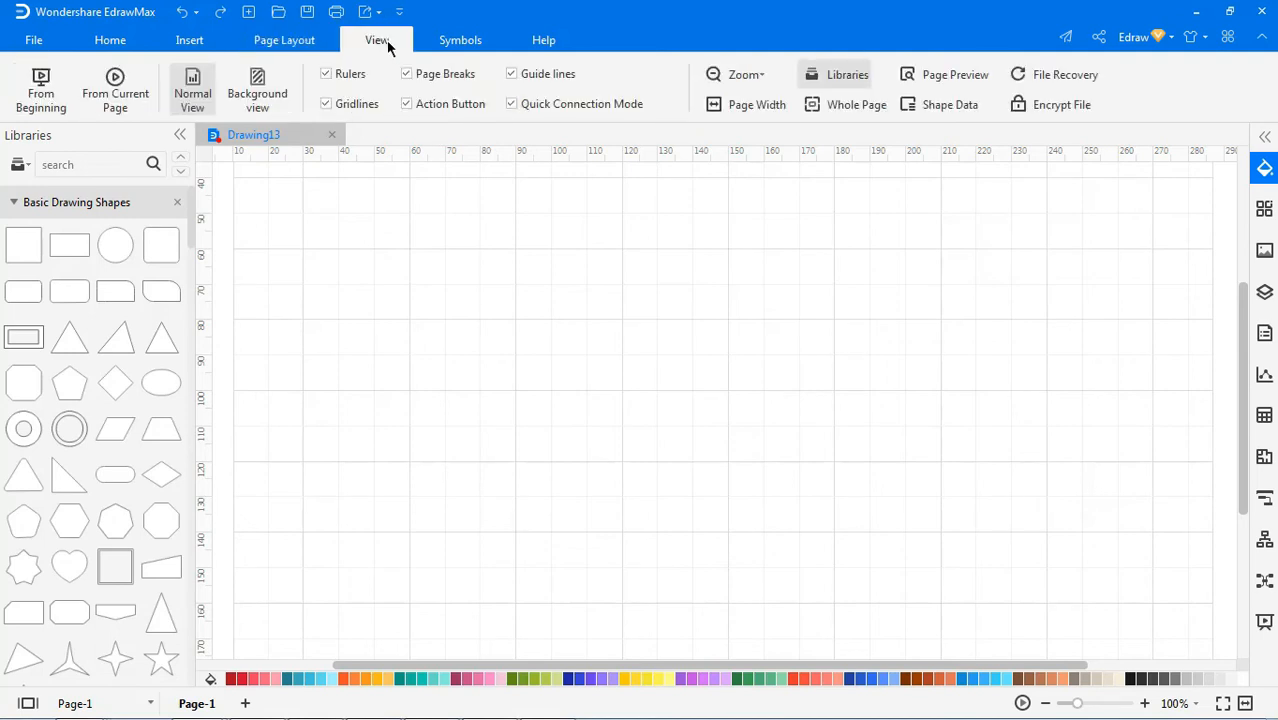
pyautogui.click(356, 104)
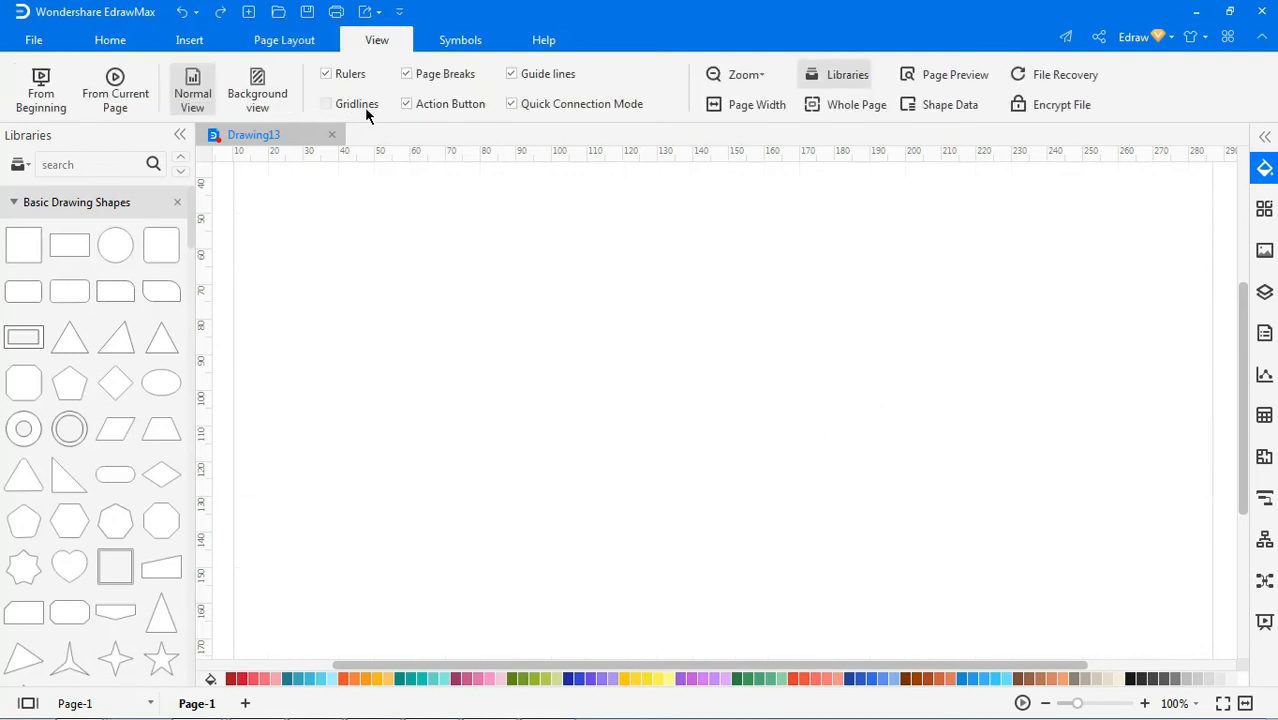
pyautogui.click(356, 104)
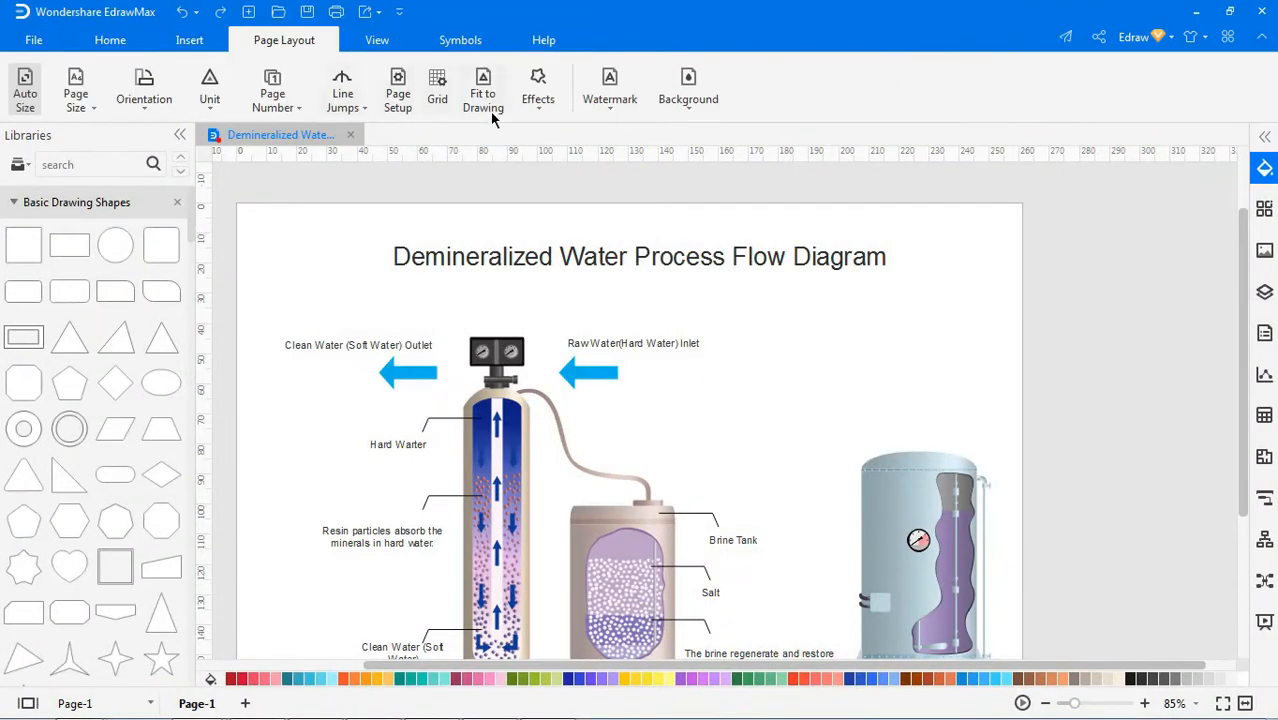
# - Fit the page to the water diagram, then show the effect theme gallery for the shopping diagram
pyautogui.click(483, 92)
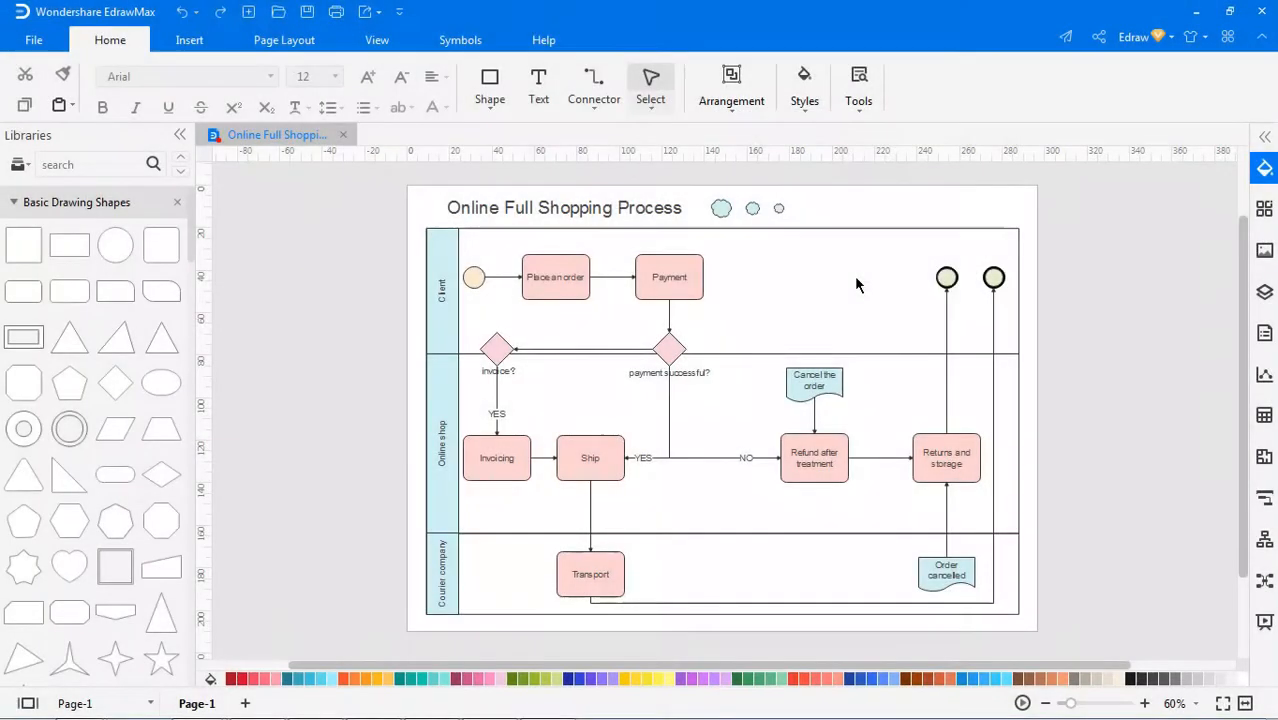
pyautogui.click(284, 40)
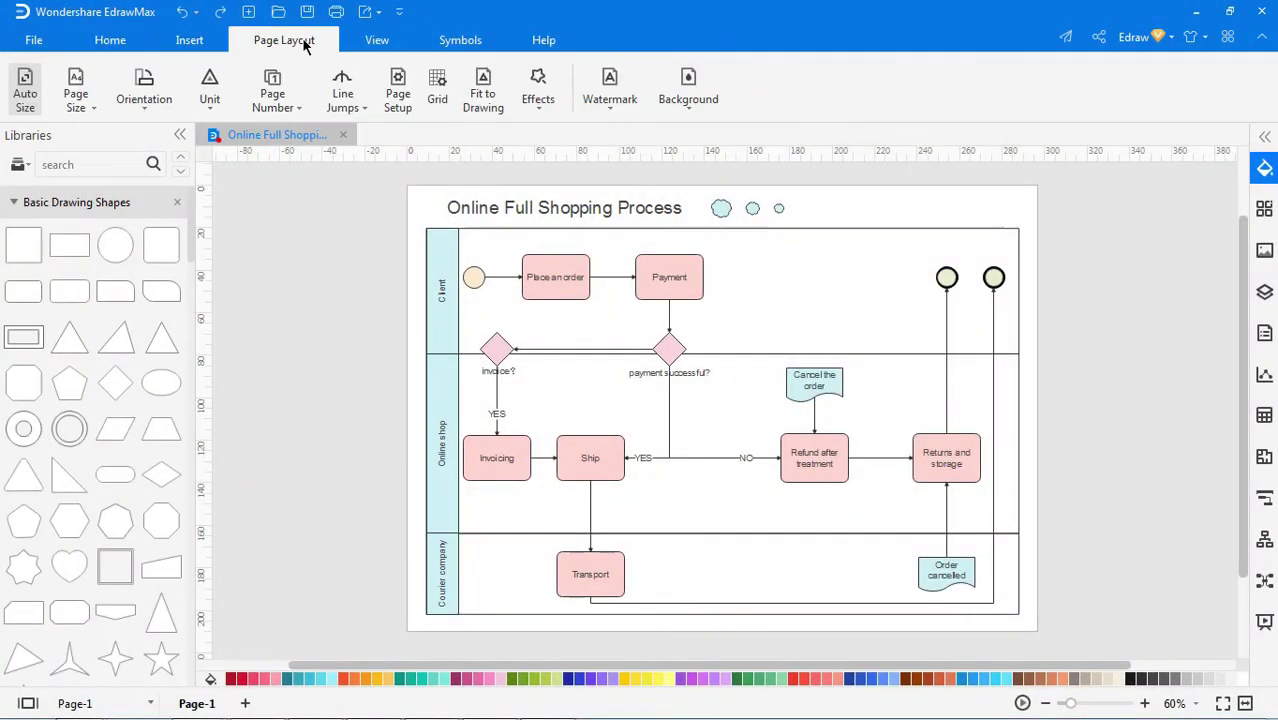
pyautogui.click(537, 92)
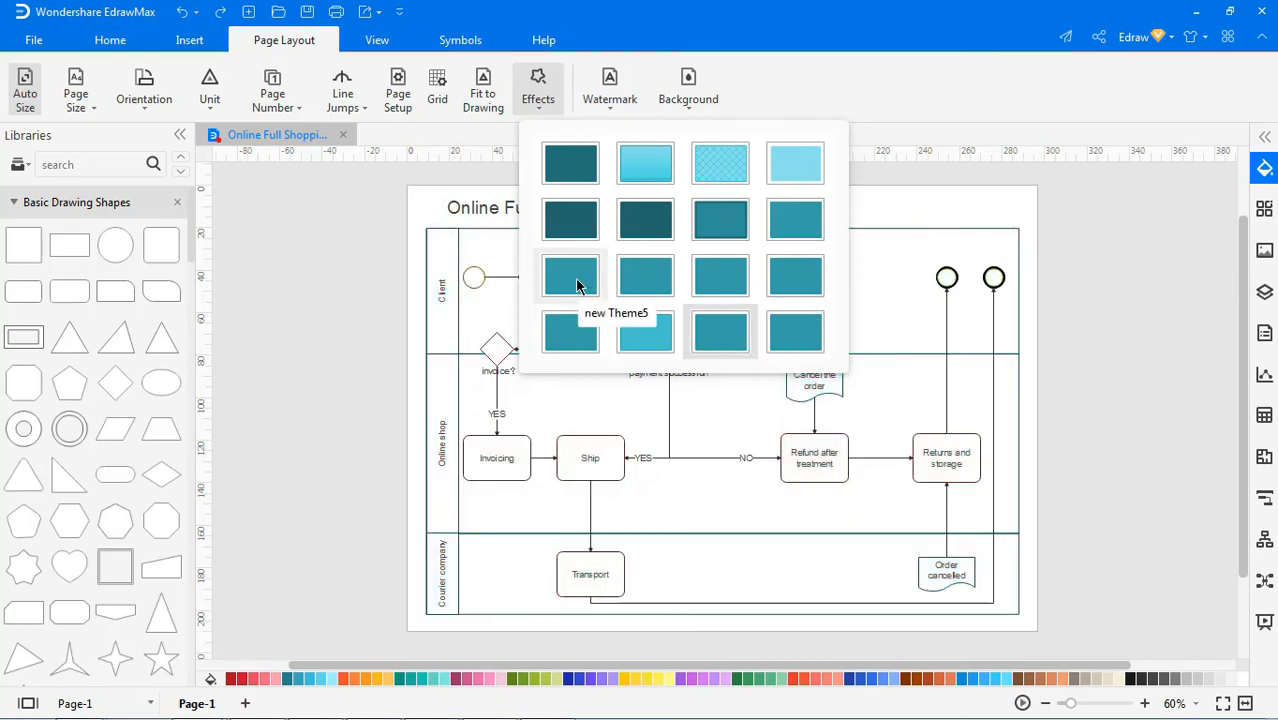
# - Apply a pink effect theme to the shopping process shapes
pyautogui.click(571, 218)
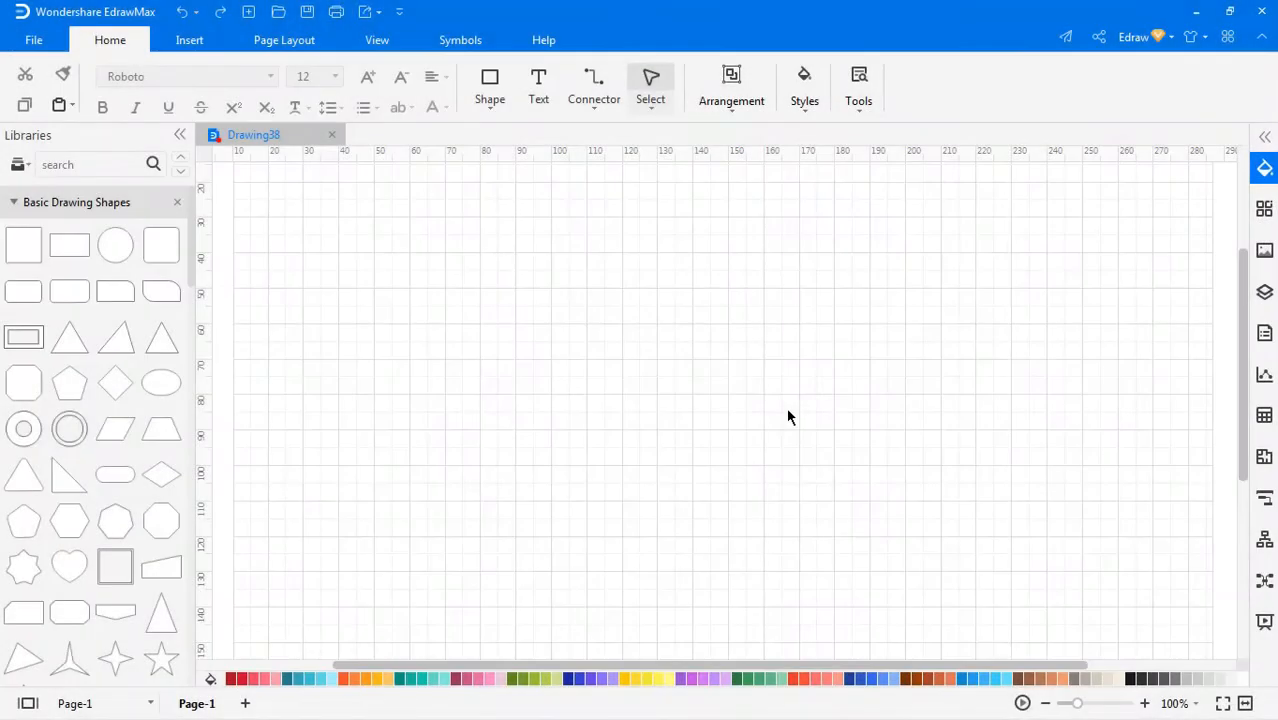
# - Apply the diagonal CONFIDENTIAL watermark to Drawing38 and reopen the watermark list
pyautogui.click(311, 45)
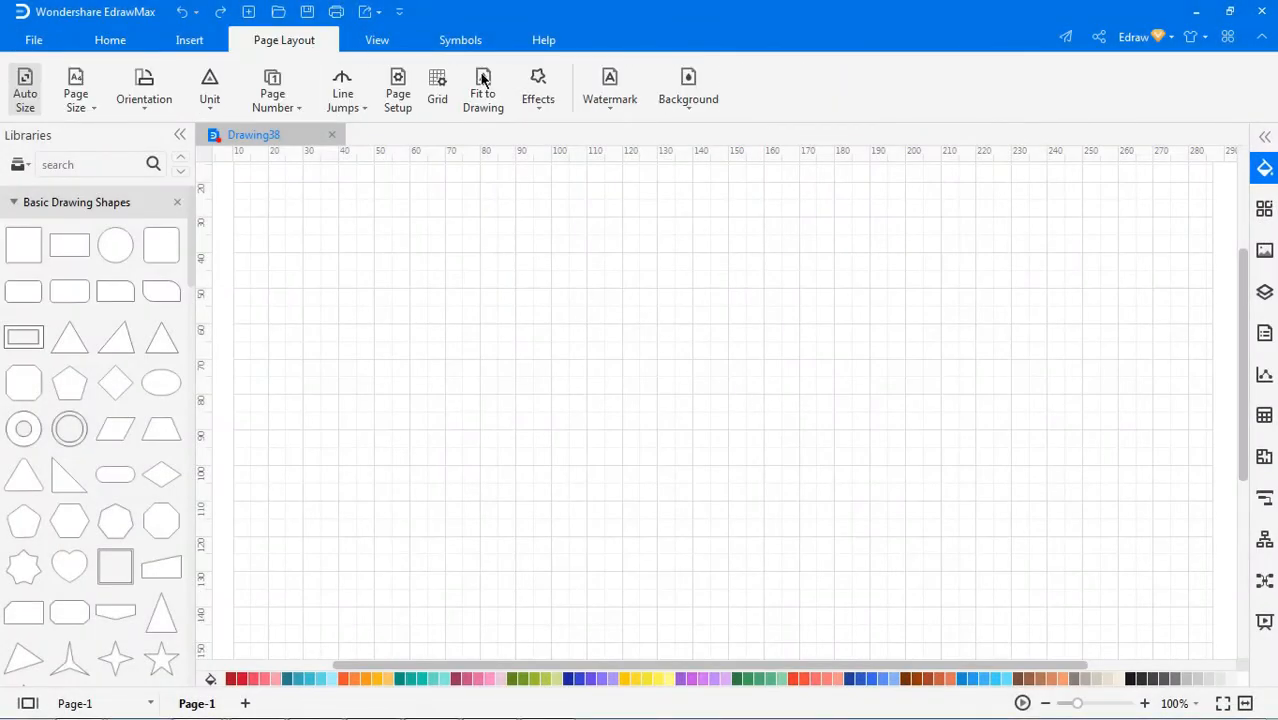
pyautogui.click(610, 90)
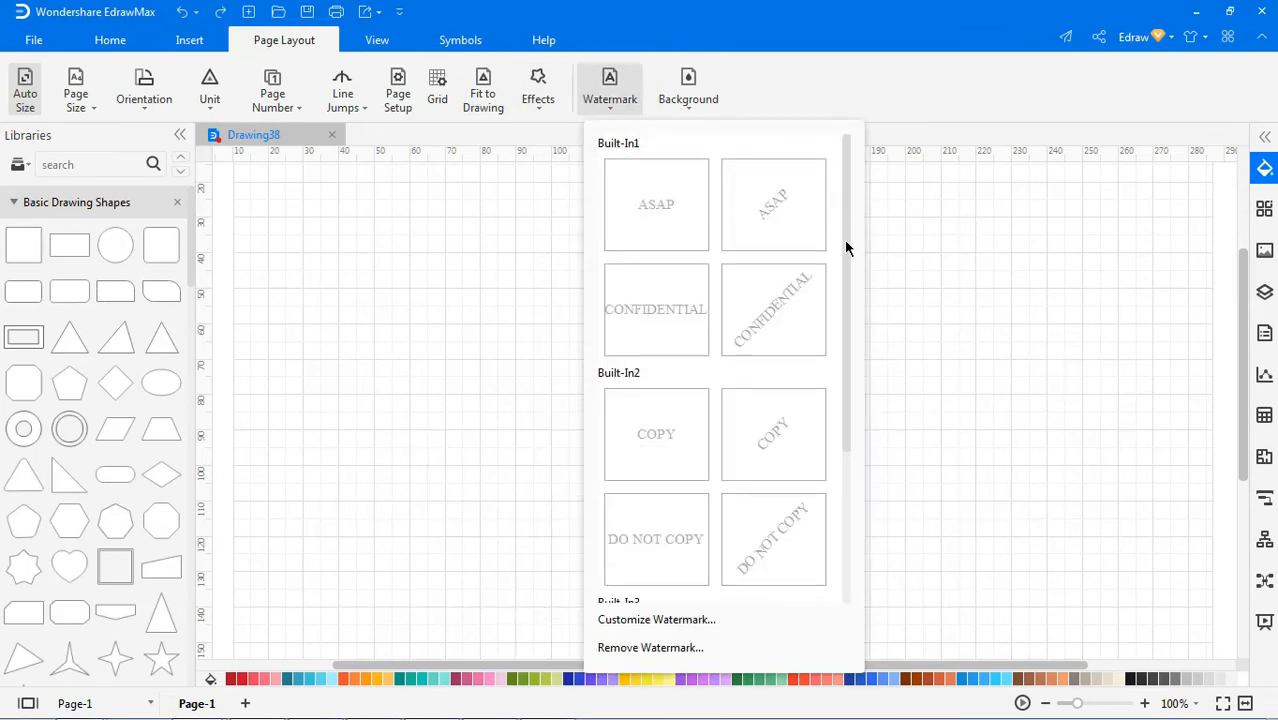
pyautogui.scroll(-3, 840, 300)
pyautogui.scroll(-1, 828, 380)
pyautogui.scroll(2, 845, 330)
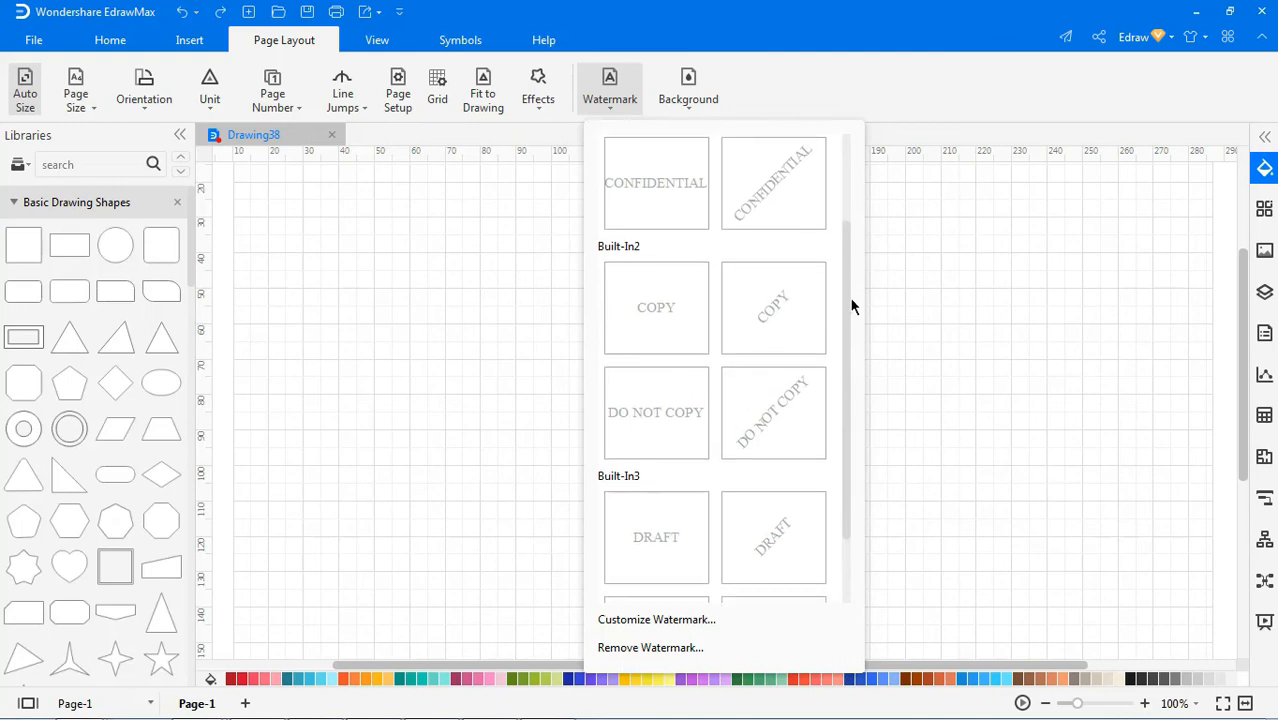
pyautogui.scroll(1, 850, 290)
pyautogui.click(790, 248)
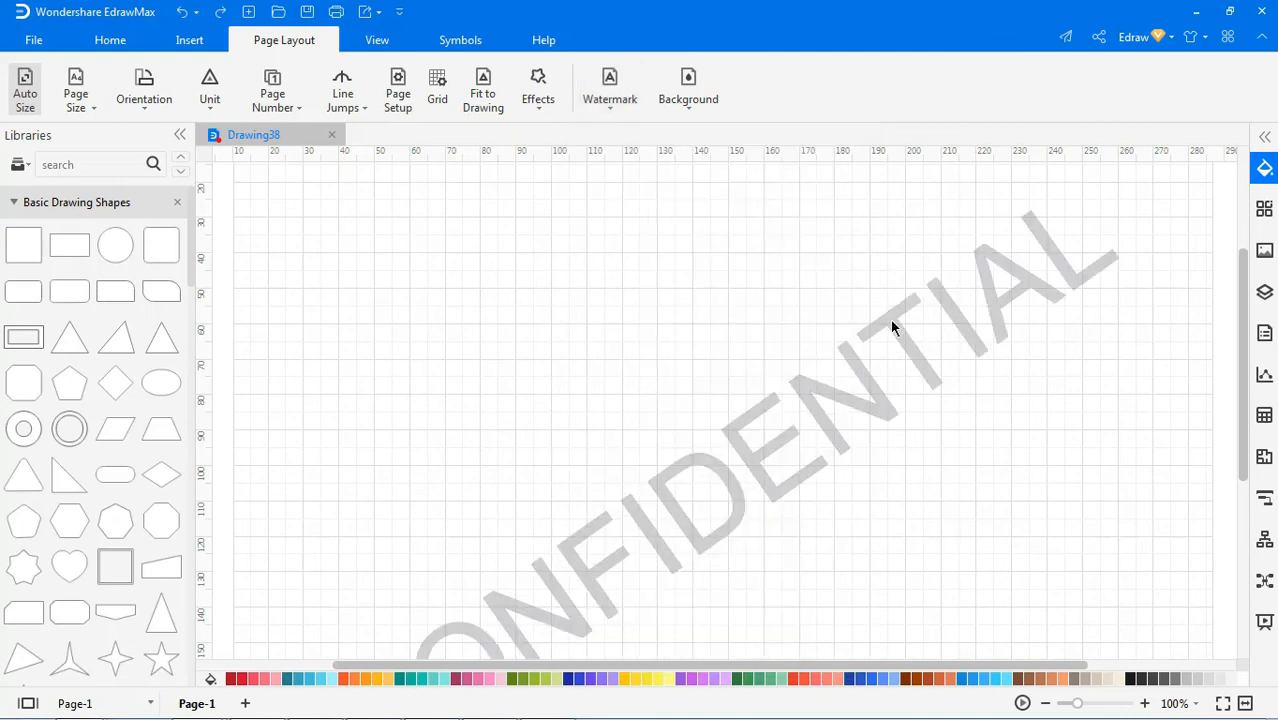
pyautogui.click(609, 88)
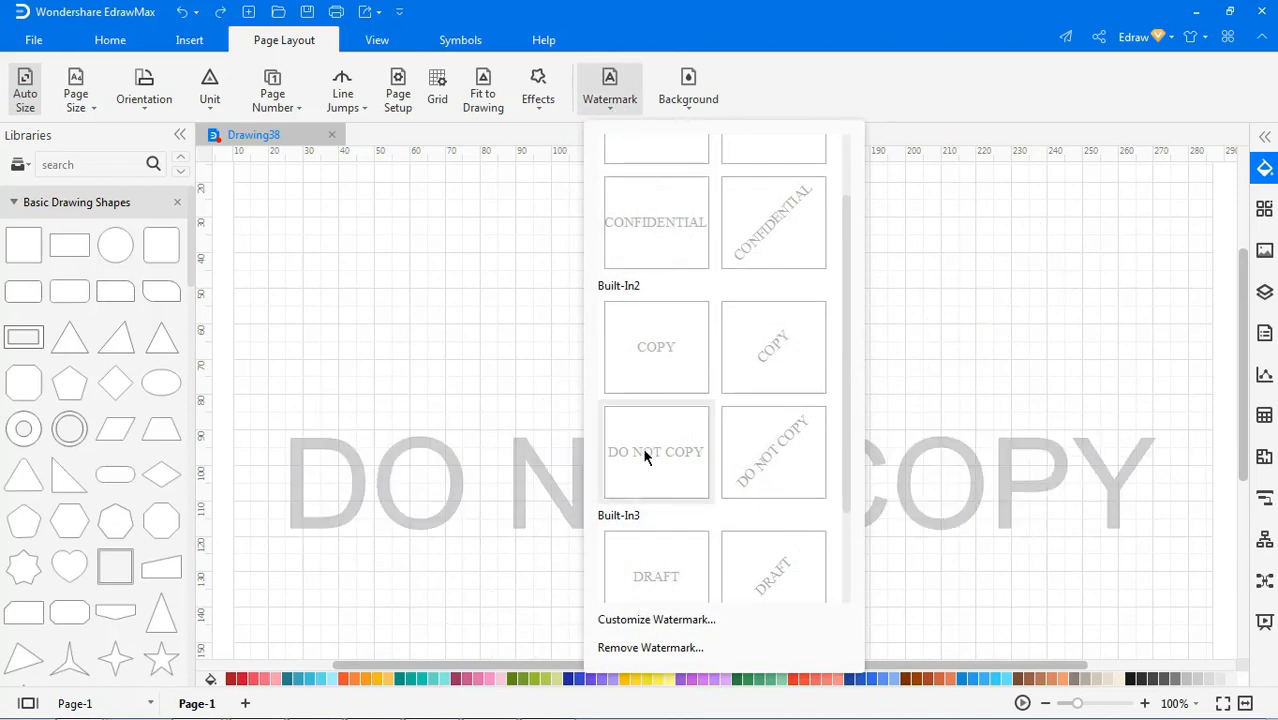
# - In Customize Watermark switch to a picture watermark using the edraw-tiger image
pyautogui.click(677, 626)
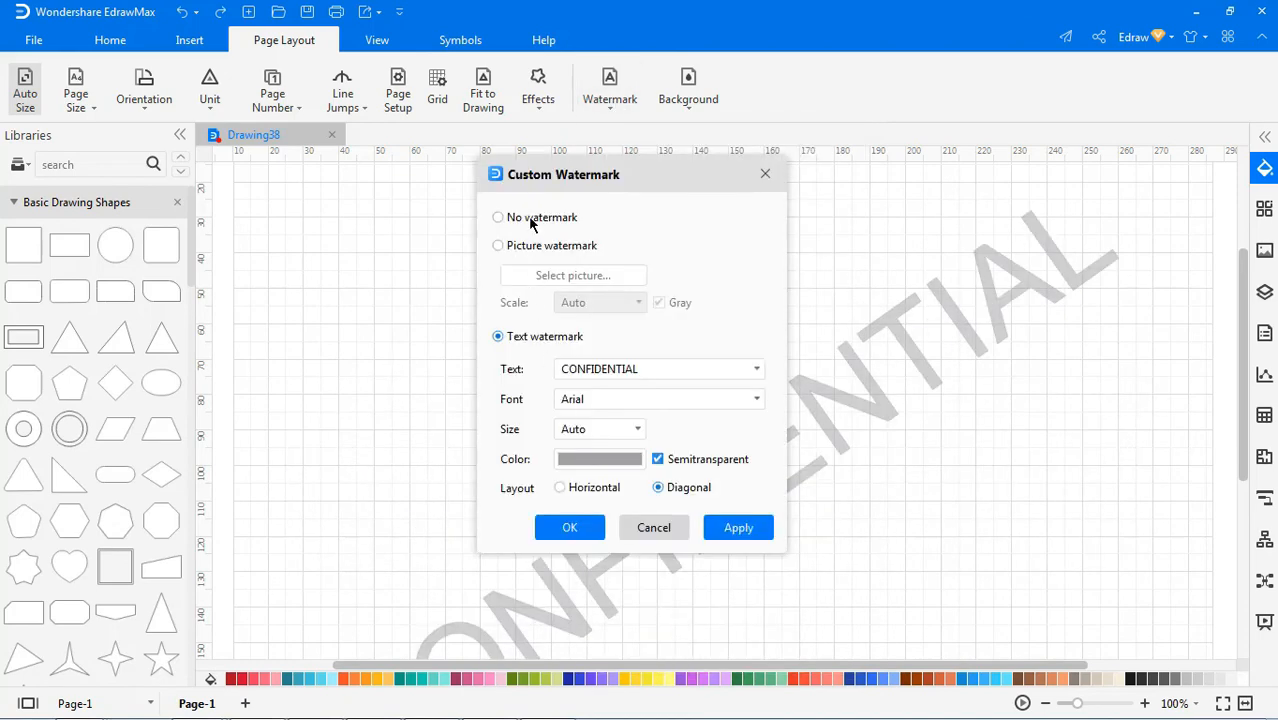
pyautogui.click(533, 251)
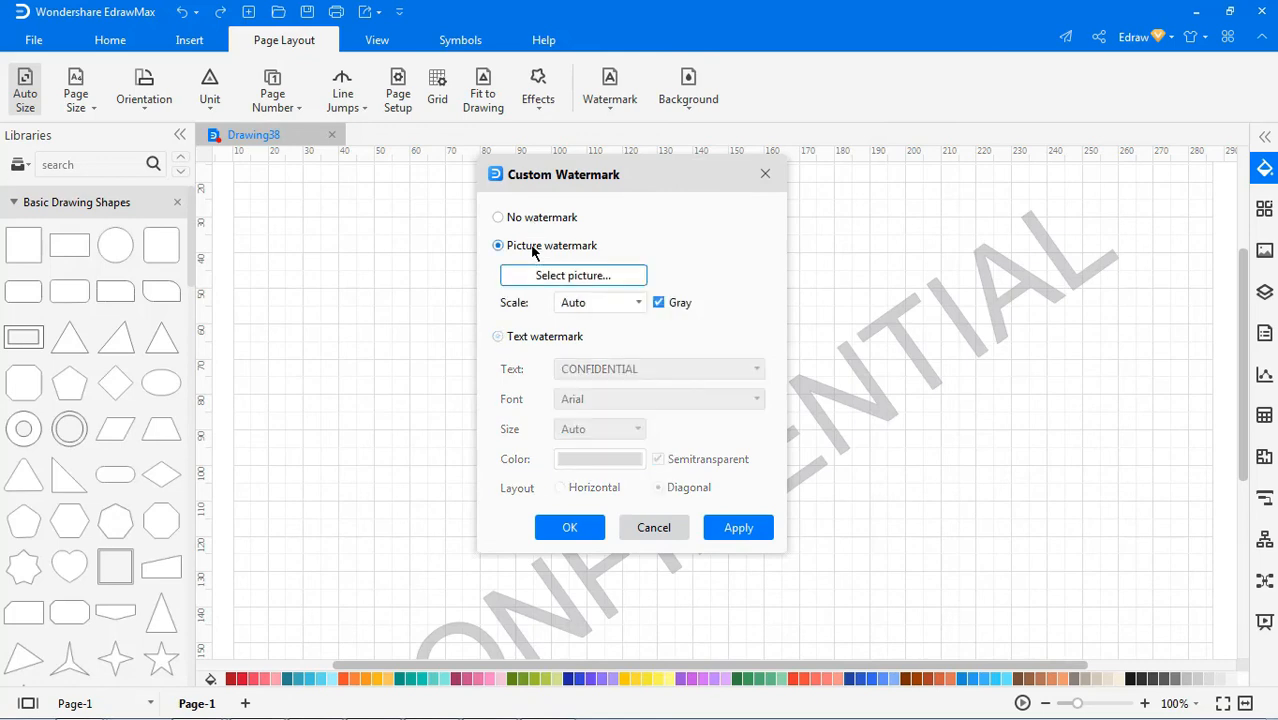
pyautogui.click(573, 275)
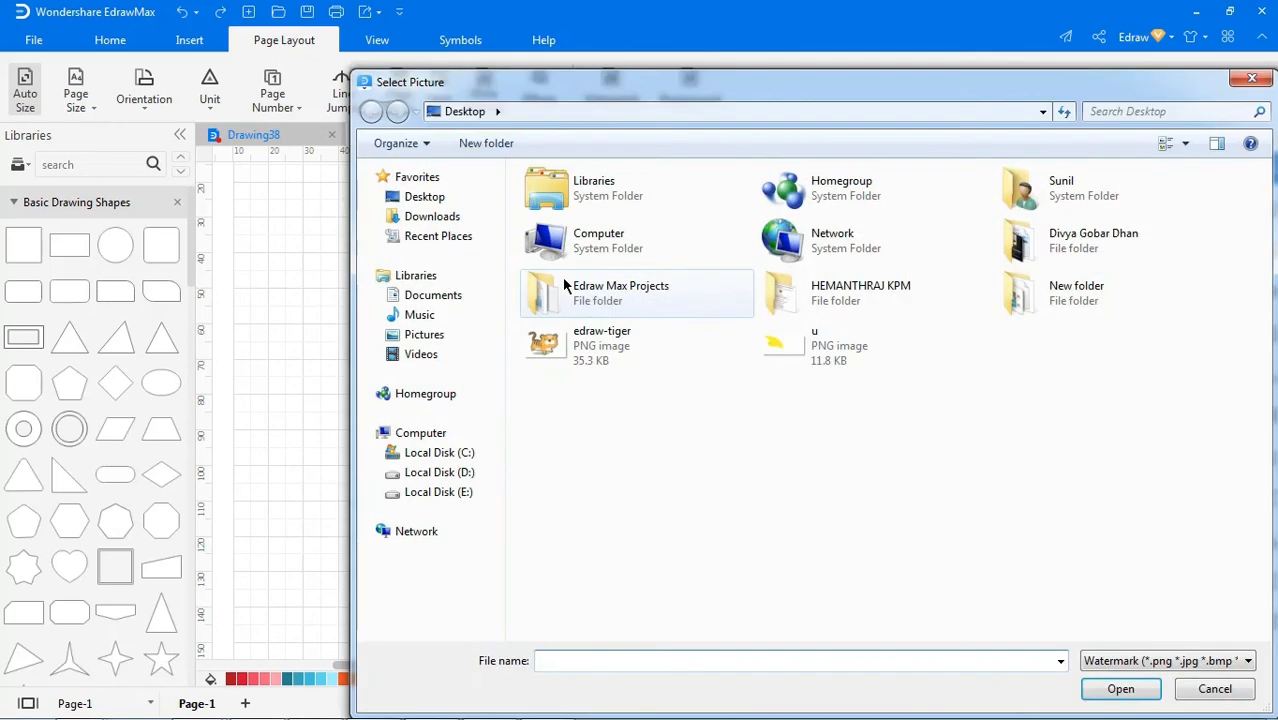
pyautogui.click(575, 343)
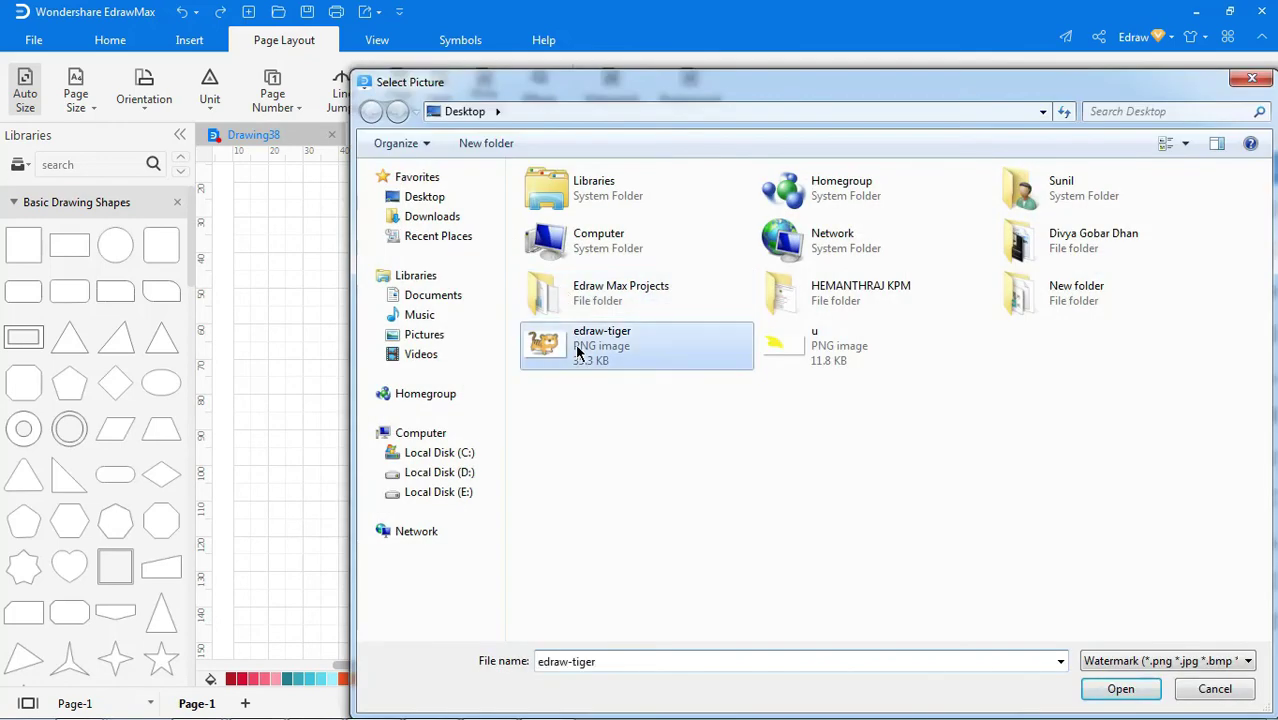
pyautogui.click(1117, 690)
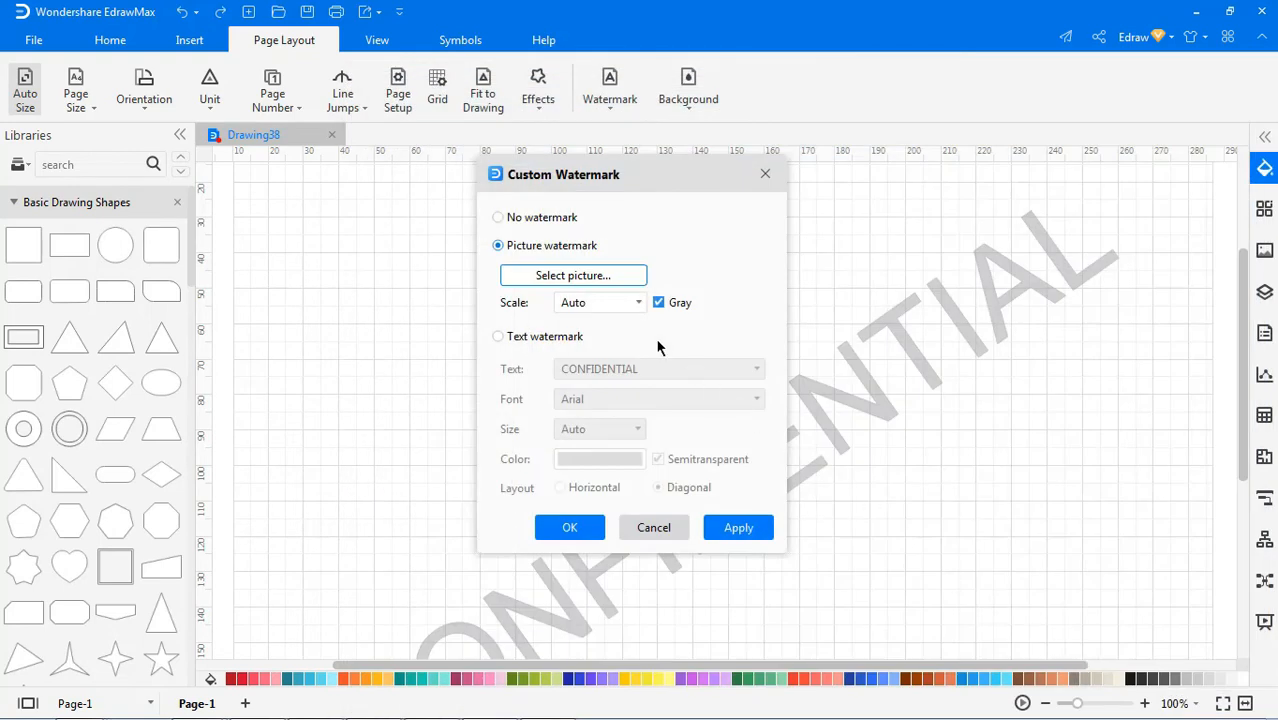
# - Set the picture scale to 100%, apply the tiger watermark and confirm
pyautogui.click(638, 303)
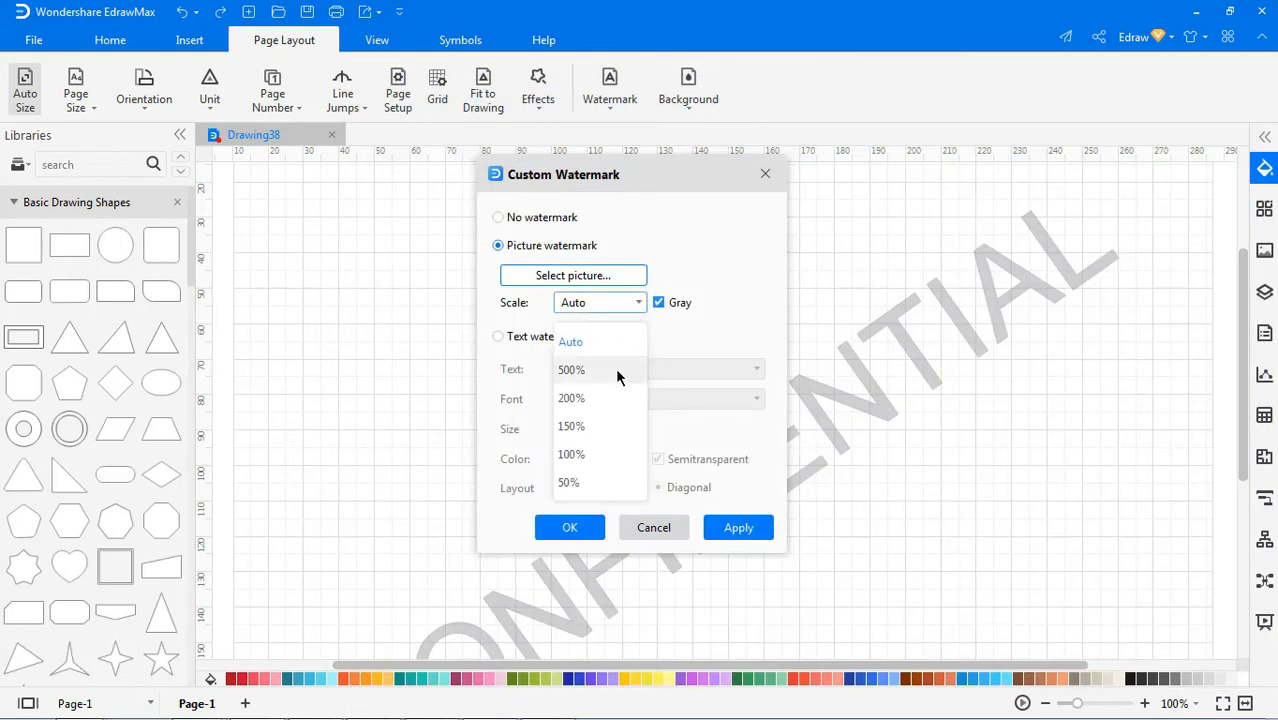
pyautogui.click(571, 454)
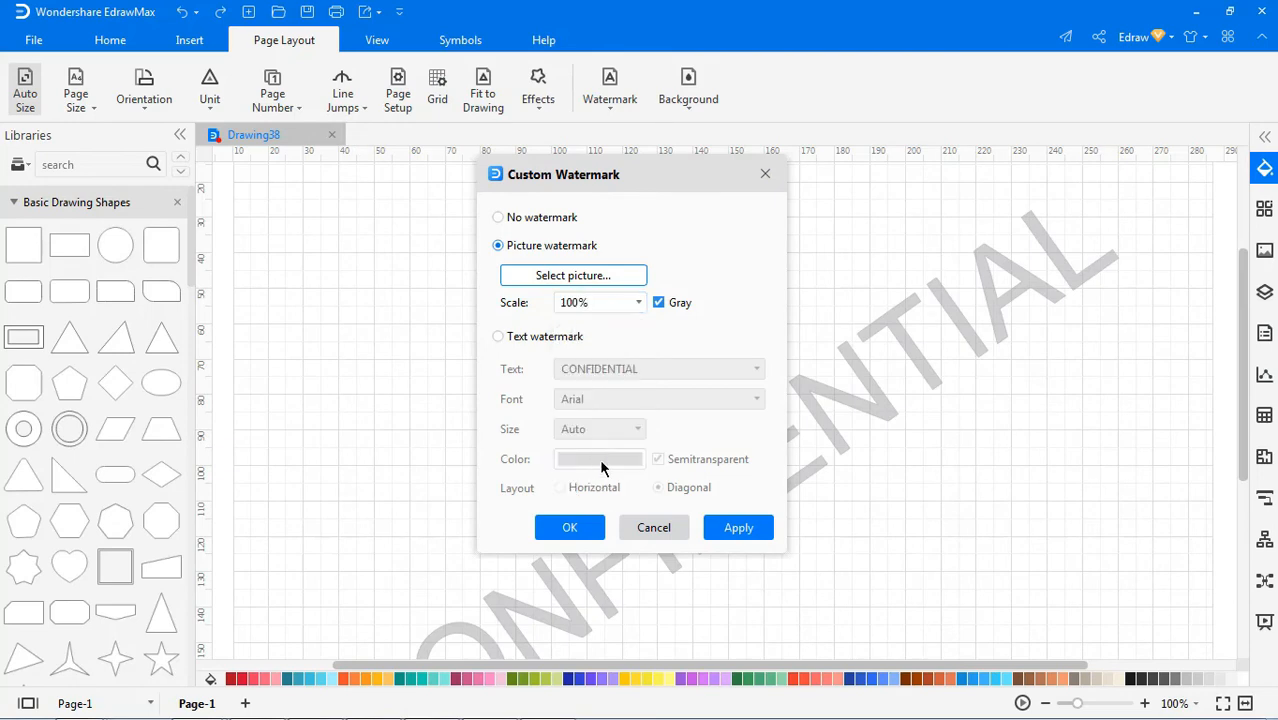
pyautogui.click(740, 528)
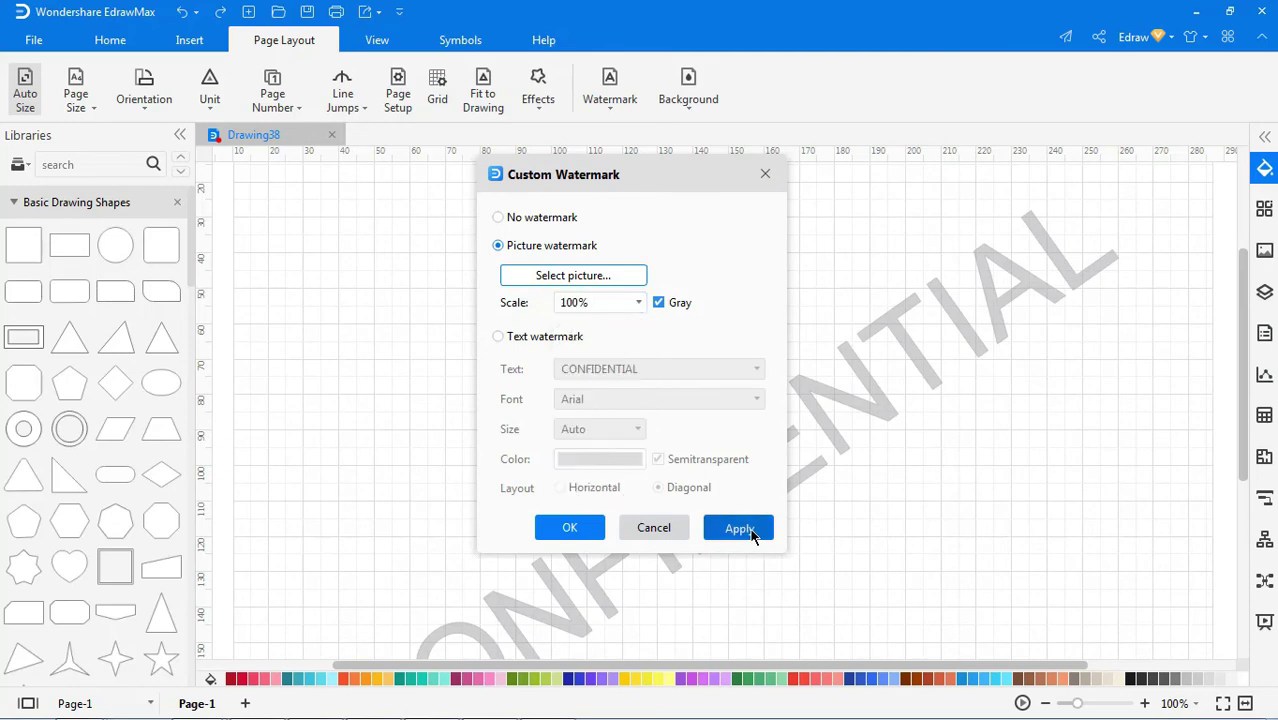
pyautogui.click(569, 527)
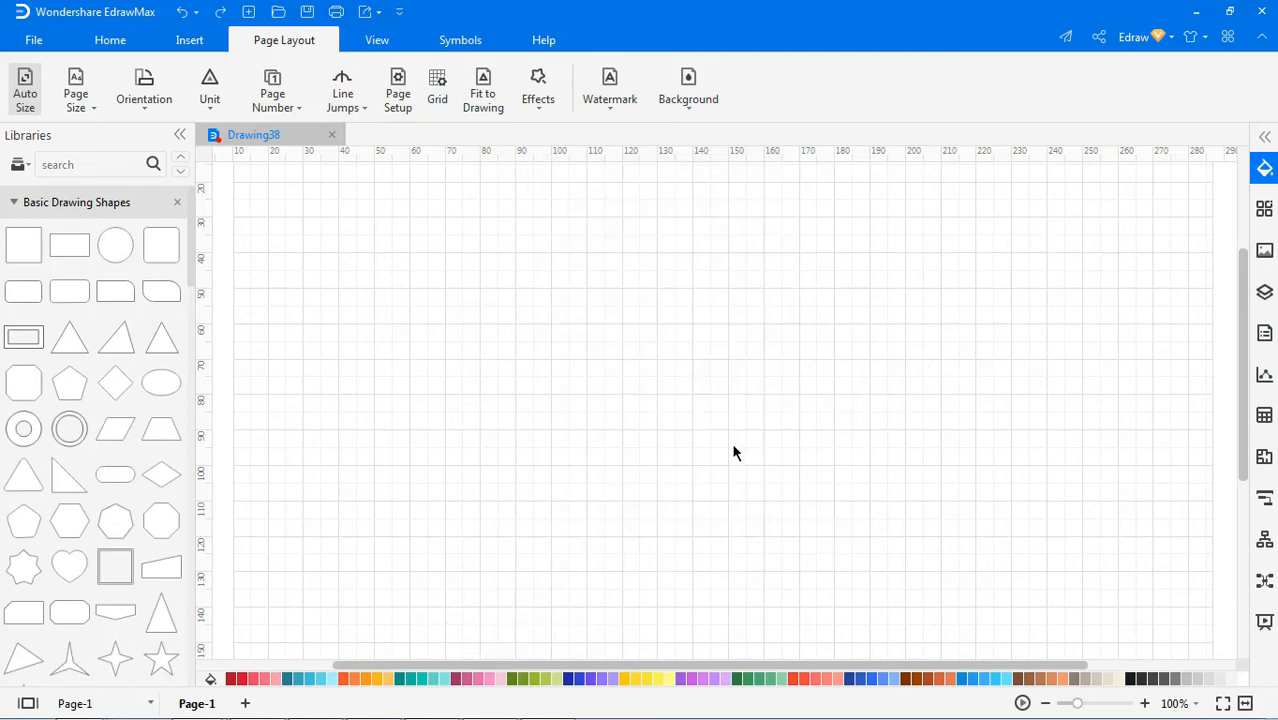
# - Start a custom text watermark reading ORIGINAL in Bell MT font
pyautogui.click(609, 90)
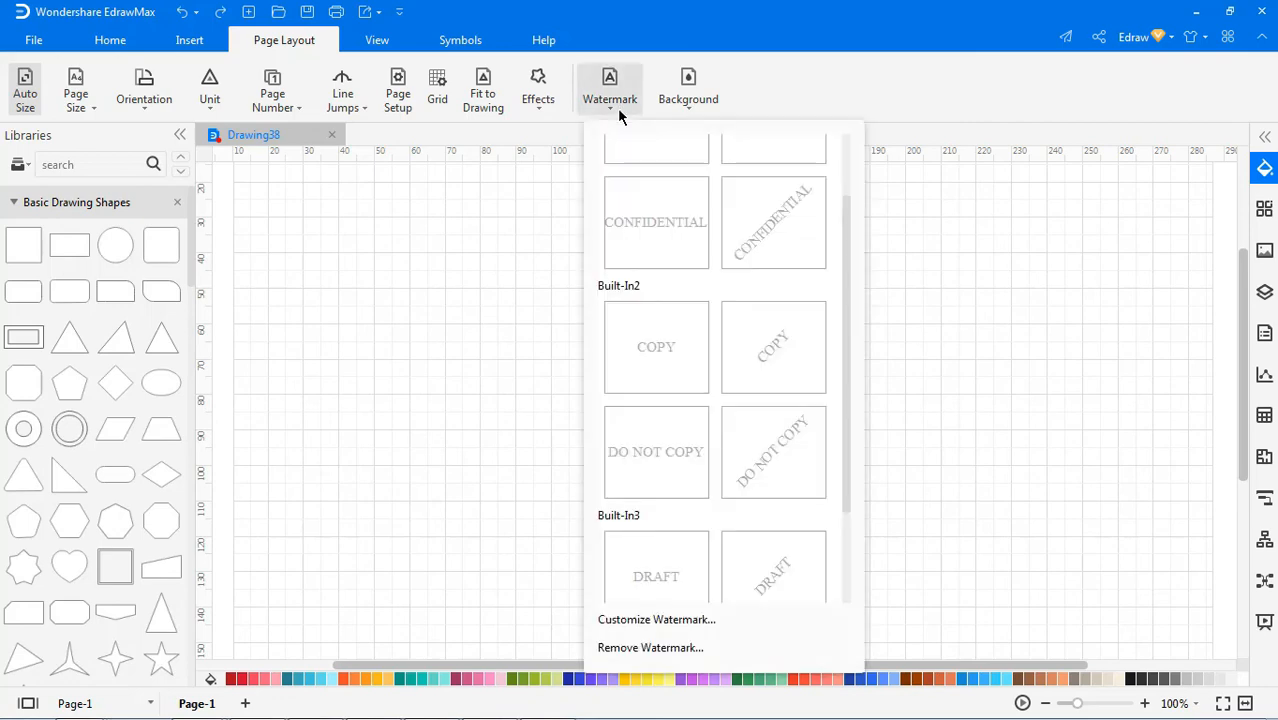
pyautogui.click(651, 621)
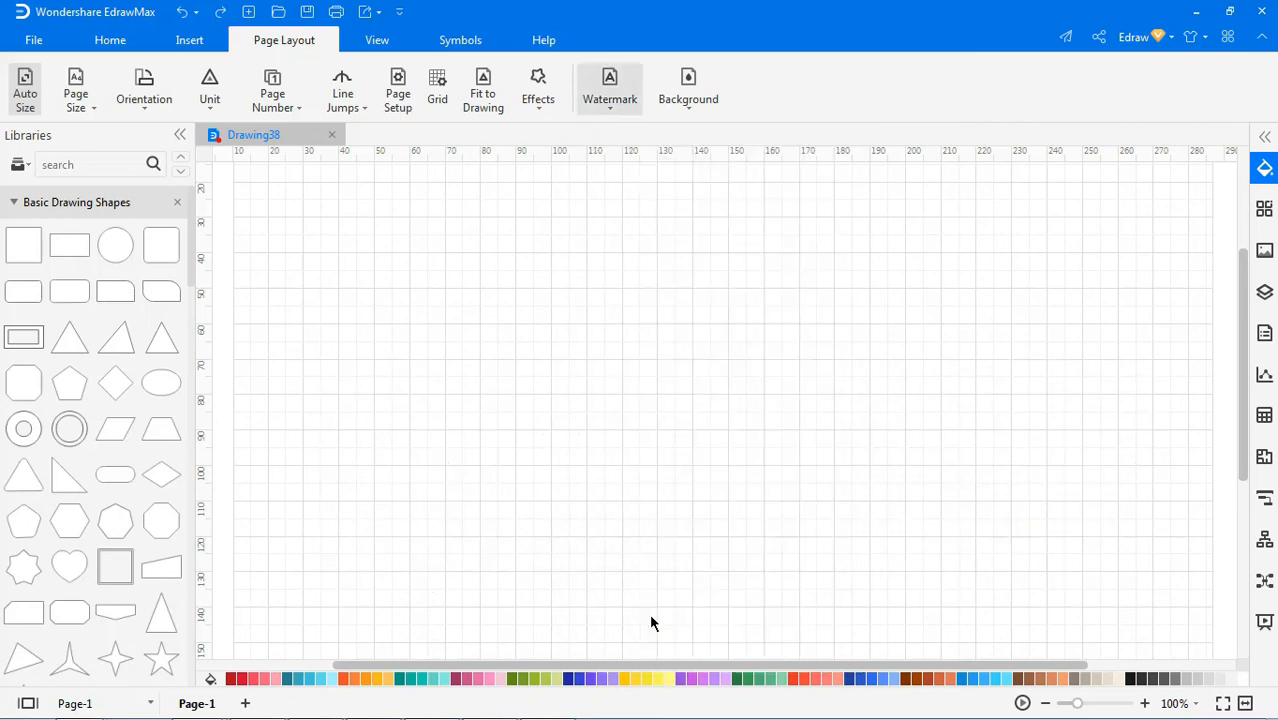
pyautogui.click(498, 336)
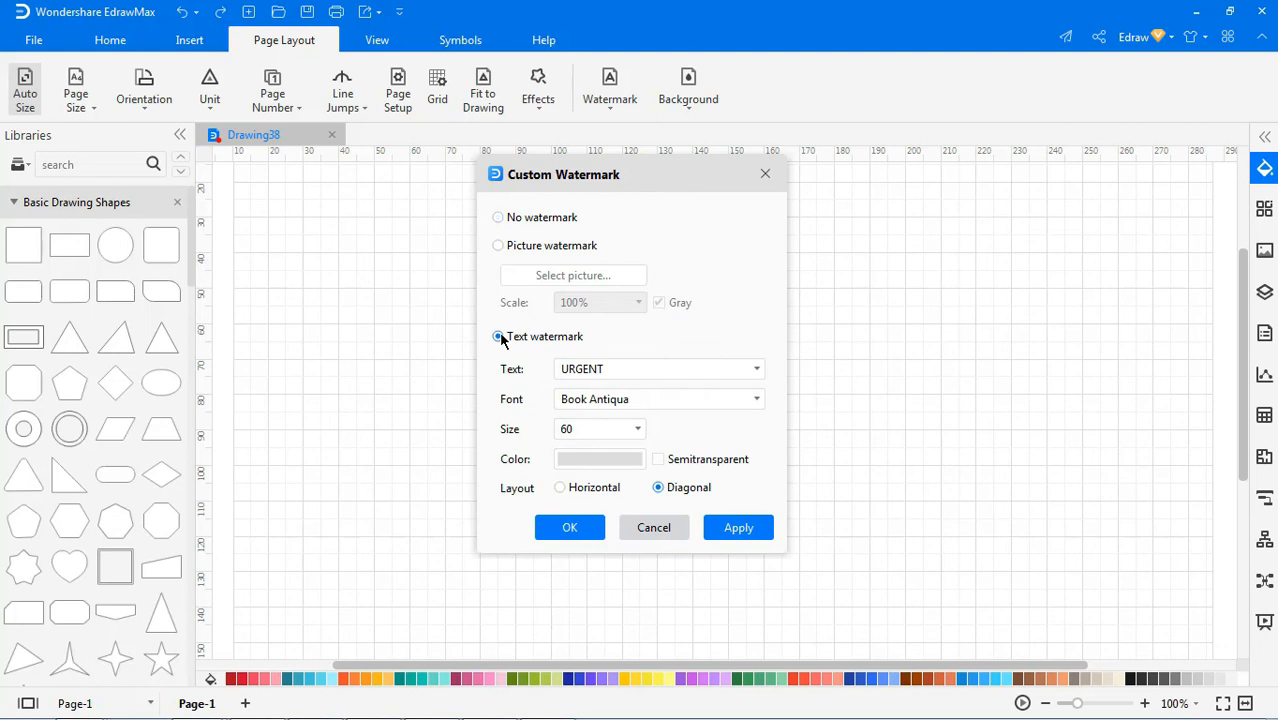
pyautogui.click(757, 369)
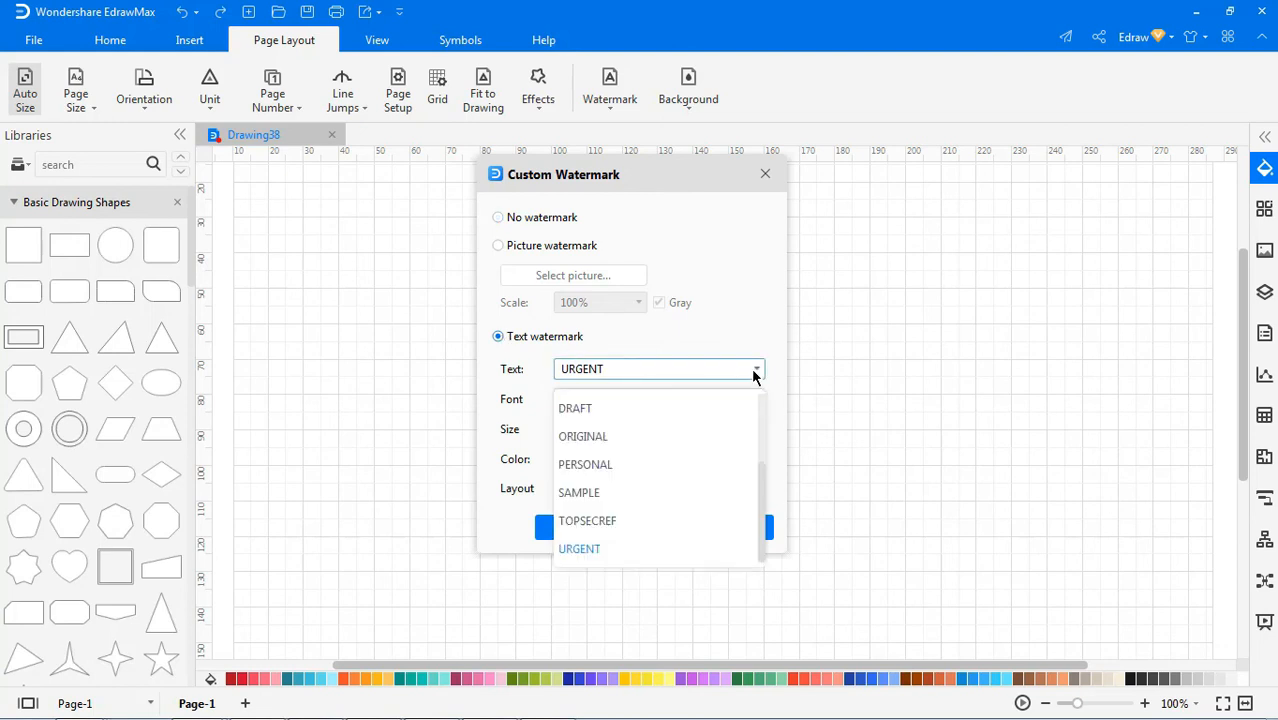
pyautogui.click(583, 436)
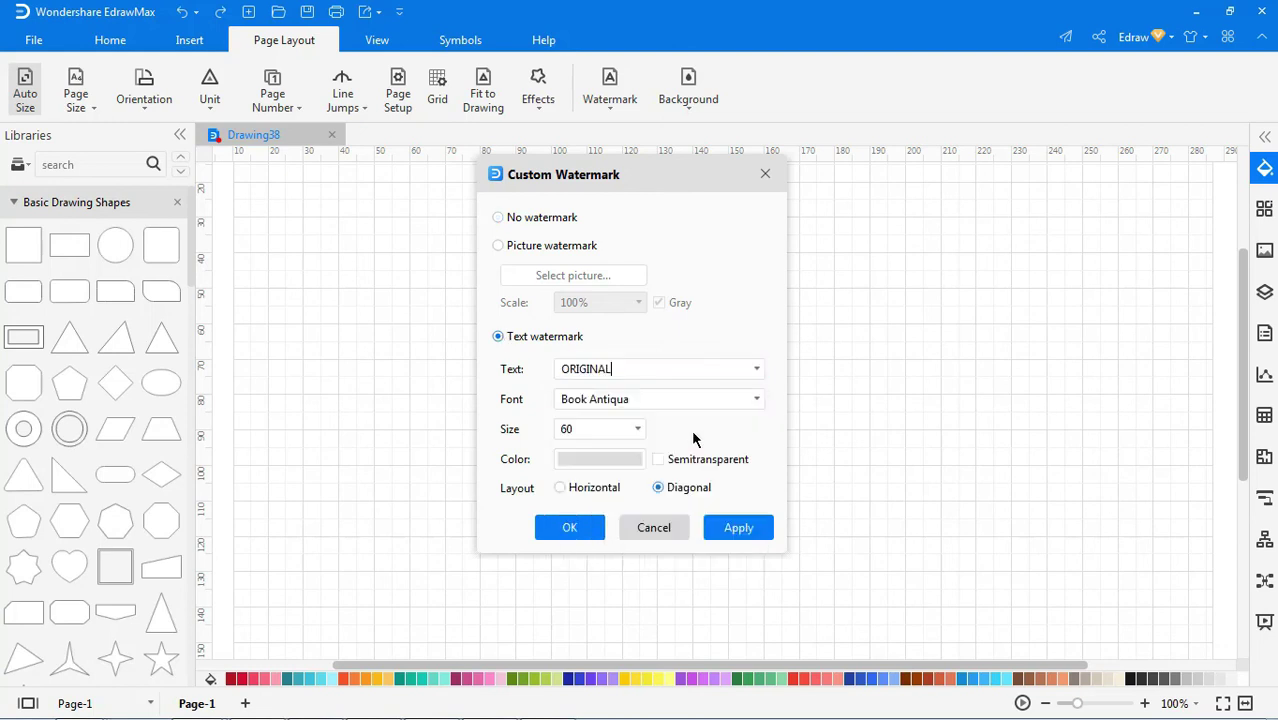
pyautogui.click(757, 399)
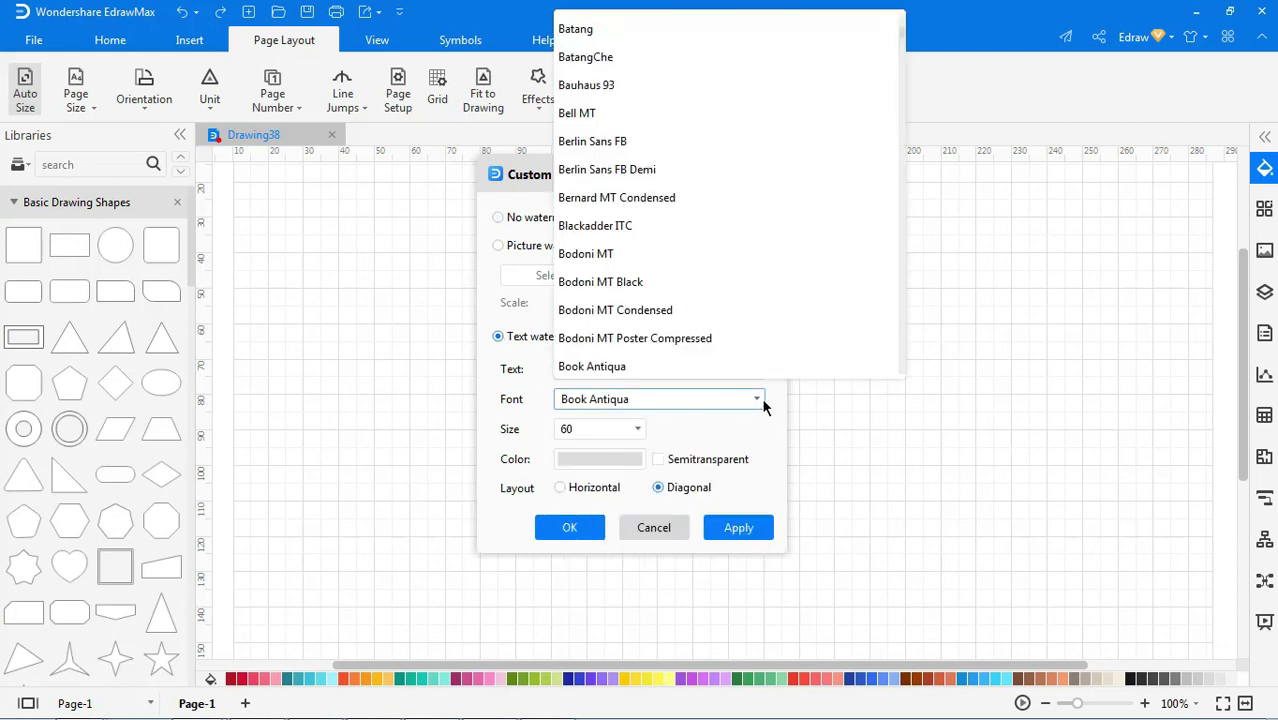
pyautogui.click(710, 113)
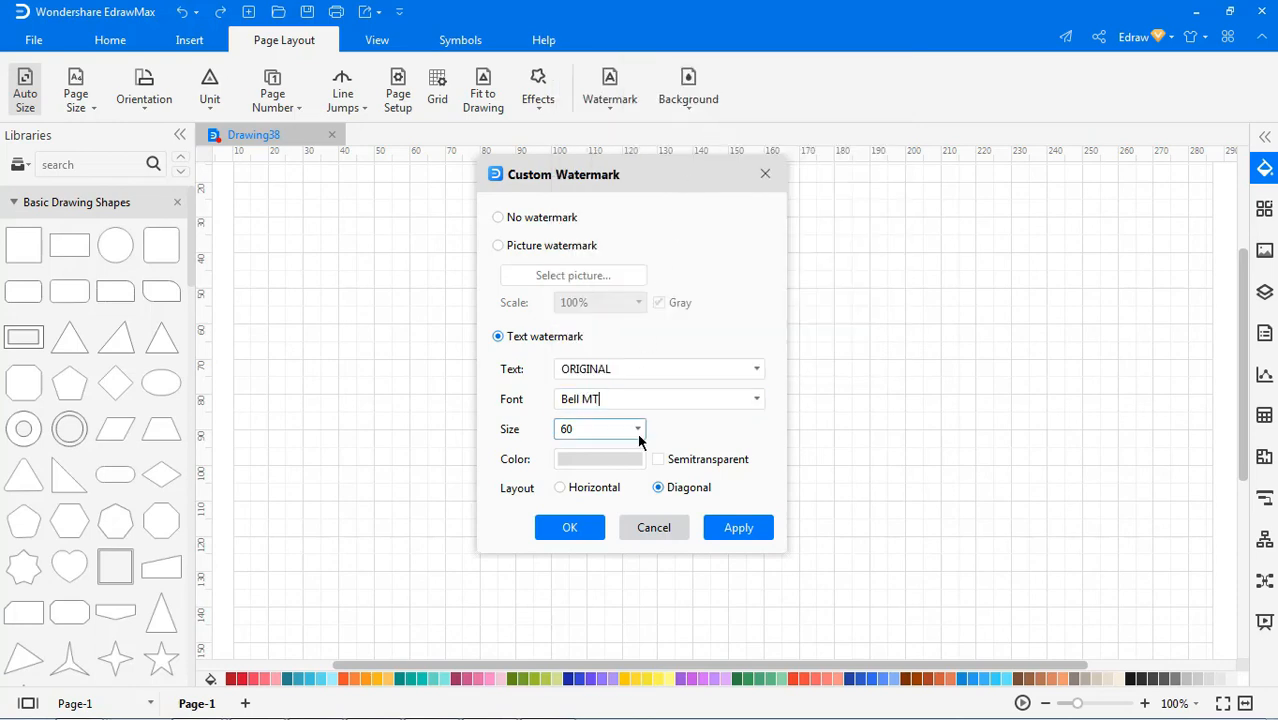
# - Give the ORIGINAL watermark size 260 and a semitransparent pinkish-red colour, then apply it
pyautogui.click(639, 432)
pyautogui.scroll(-1, 618, 318)
pyautogui.click(614, 309)
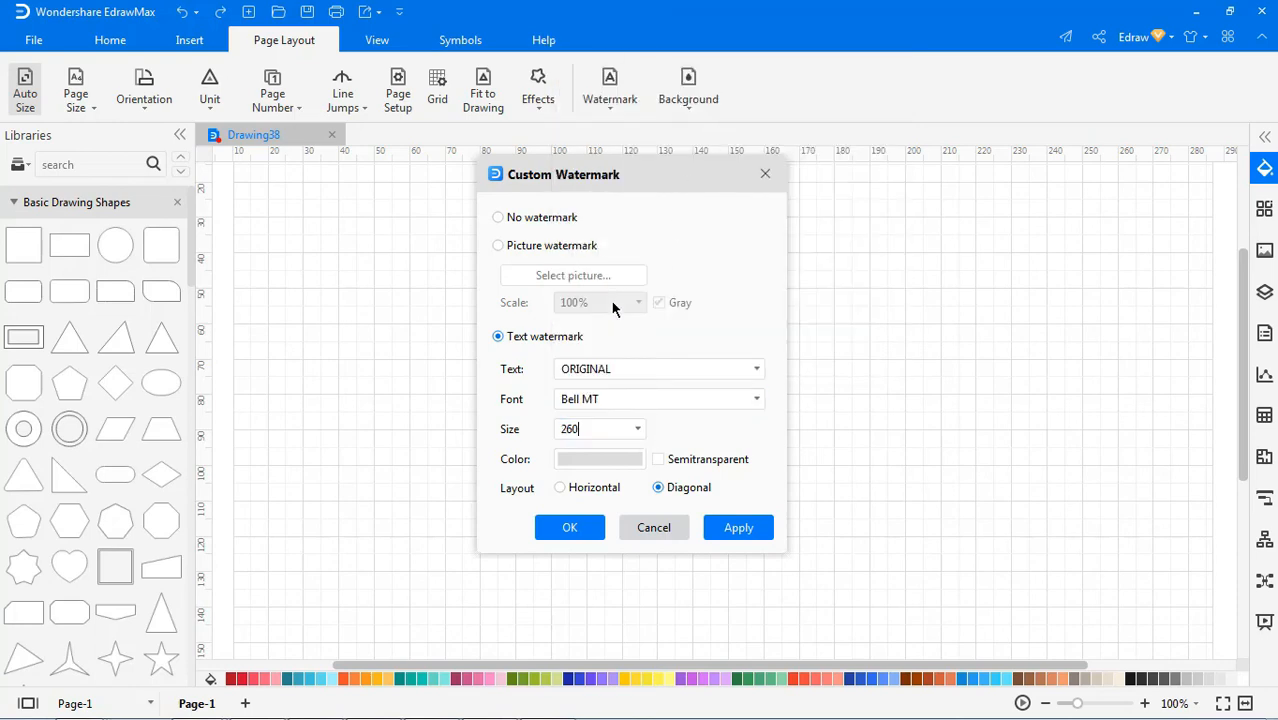
pyautogui.click(634, 459)
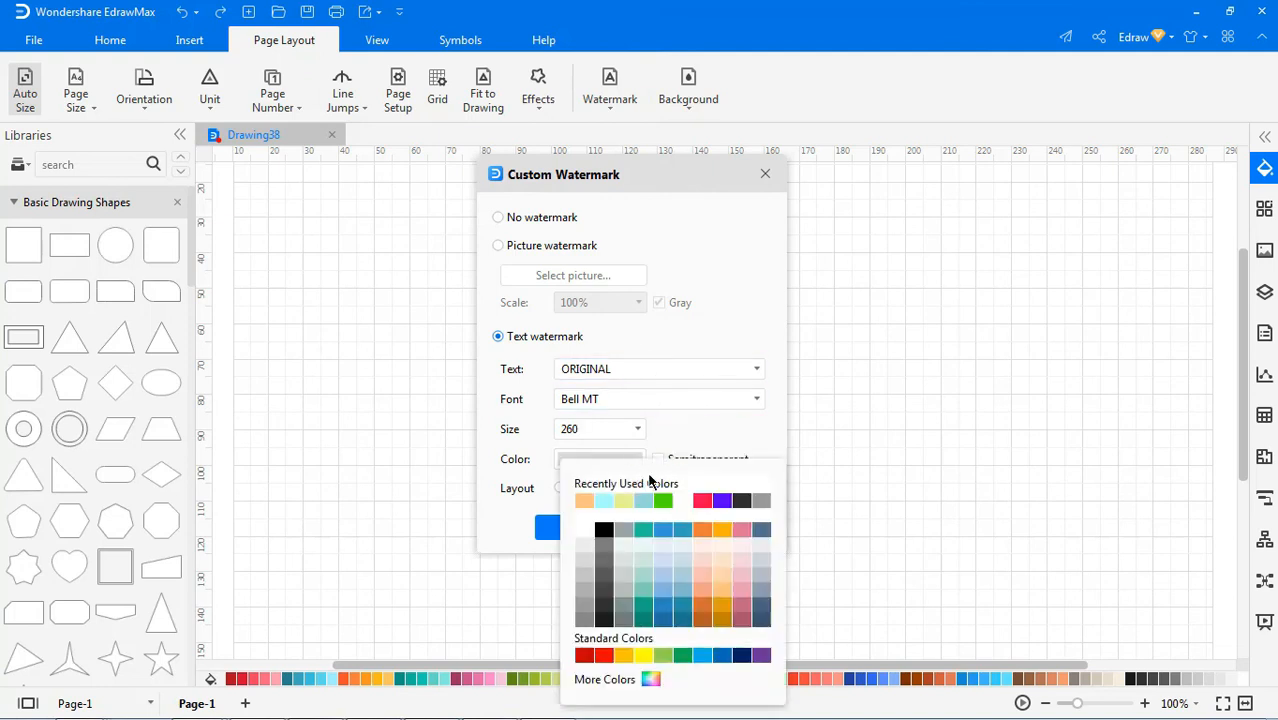
pyautogui.click(743, 612)
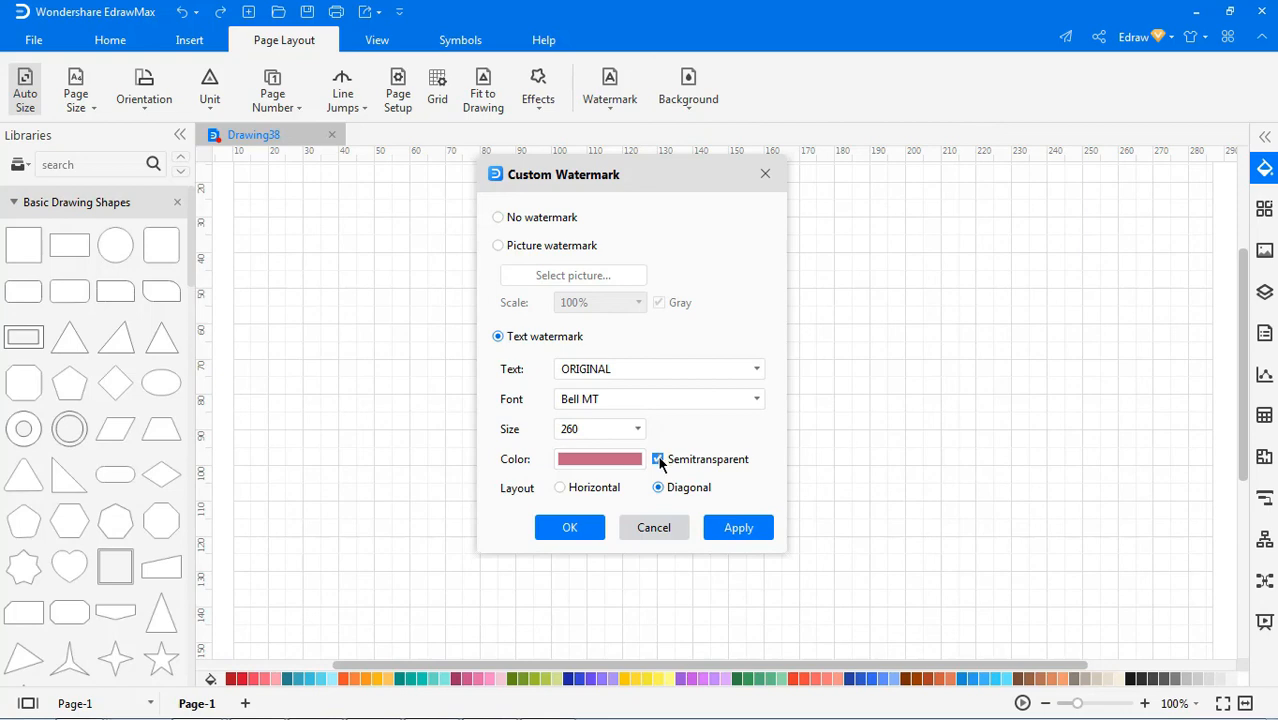
pyautogui.click(738, 527)
pyautogui.click(585, 528)
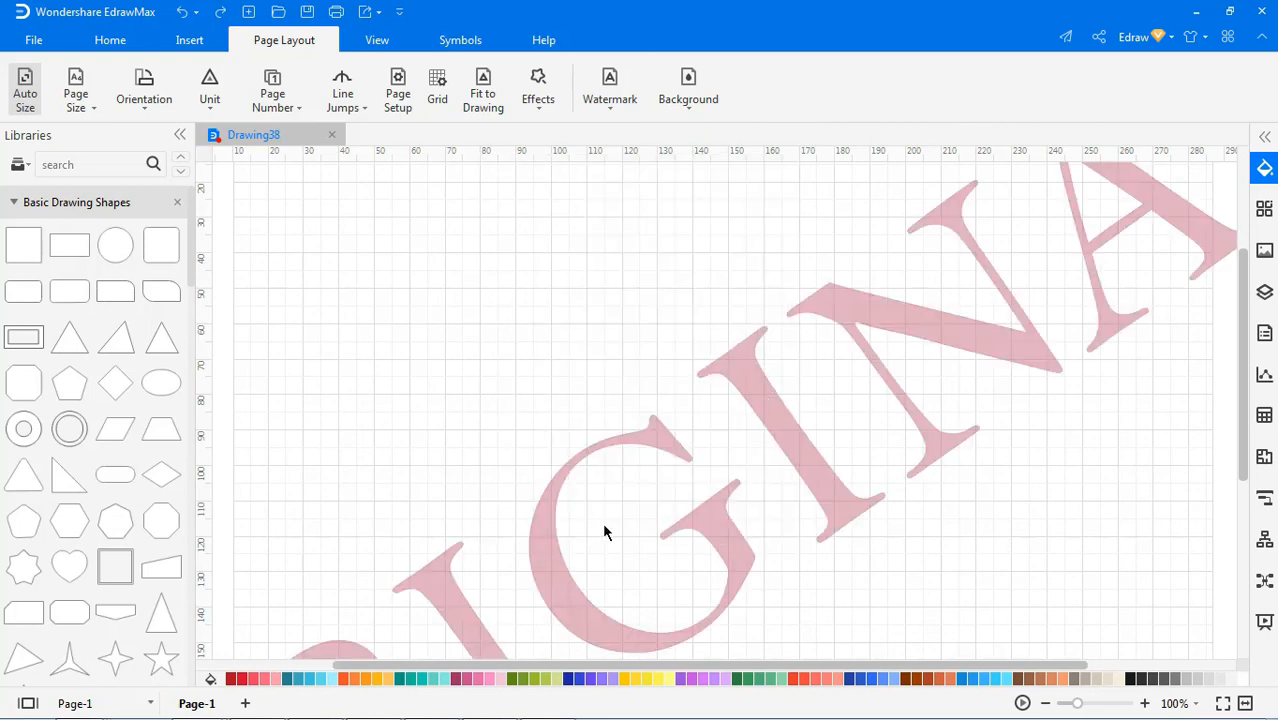
# - Remove the ORIGINAL watermark, leaving Drawing38 as a blank gridded page
pyautogui.click(1224, 704)
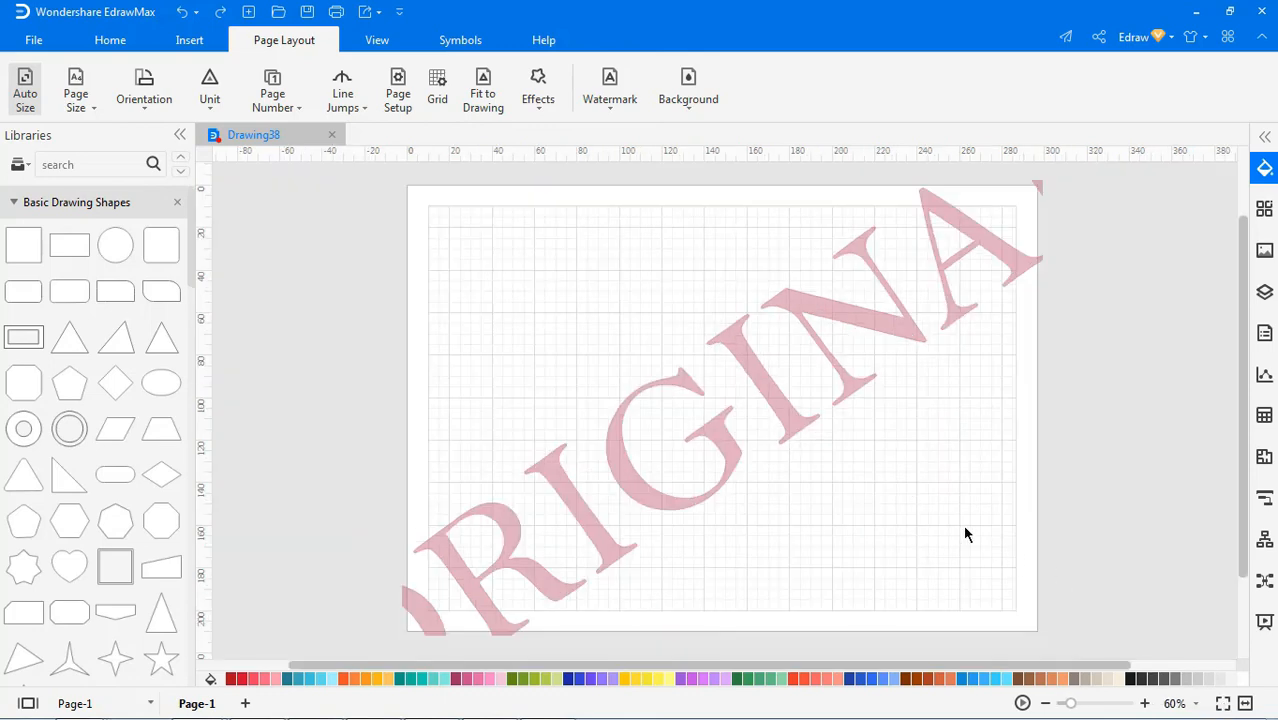
pyautogui.click(609, 88)
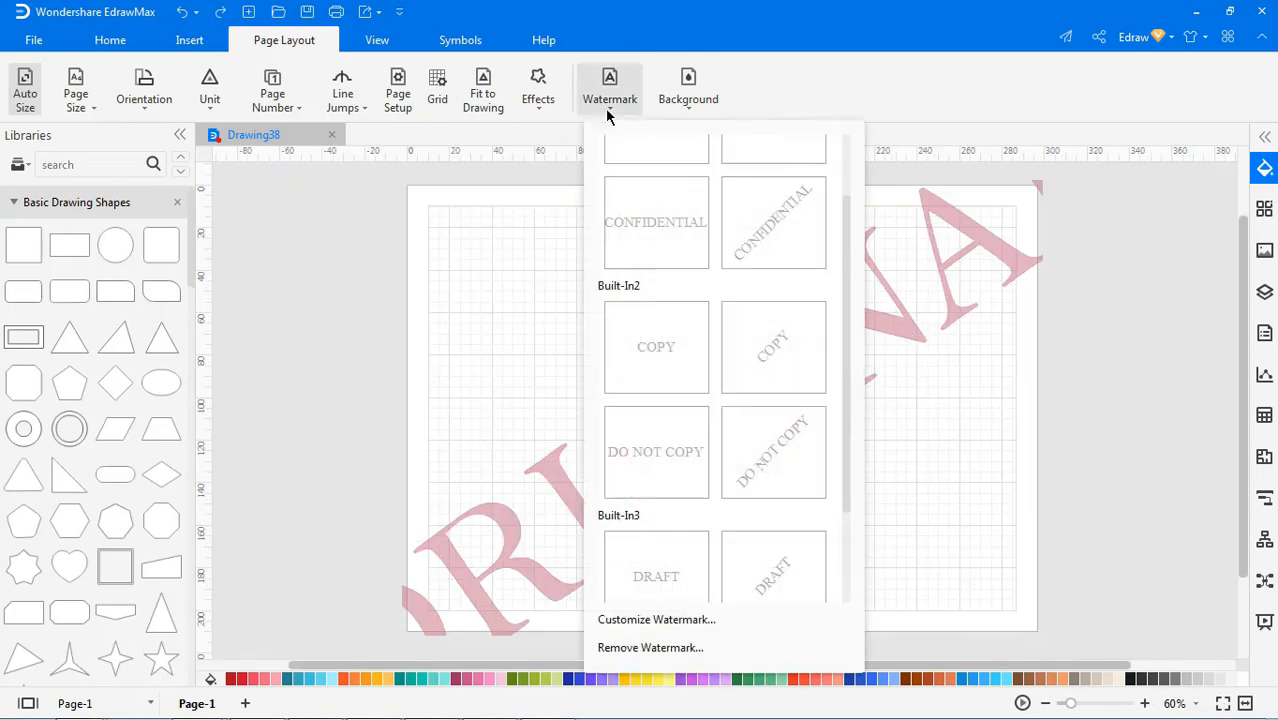
pyautogui.click(650, 647)
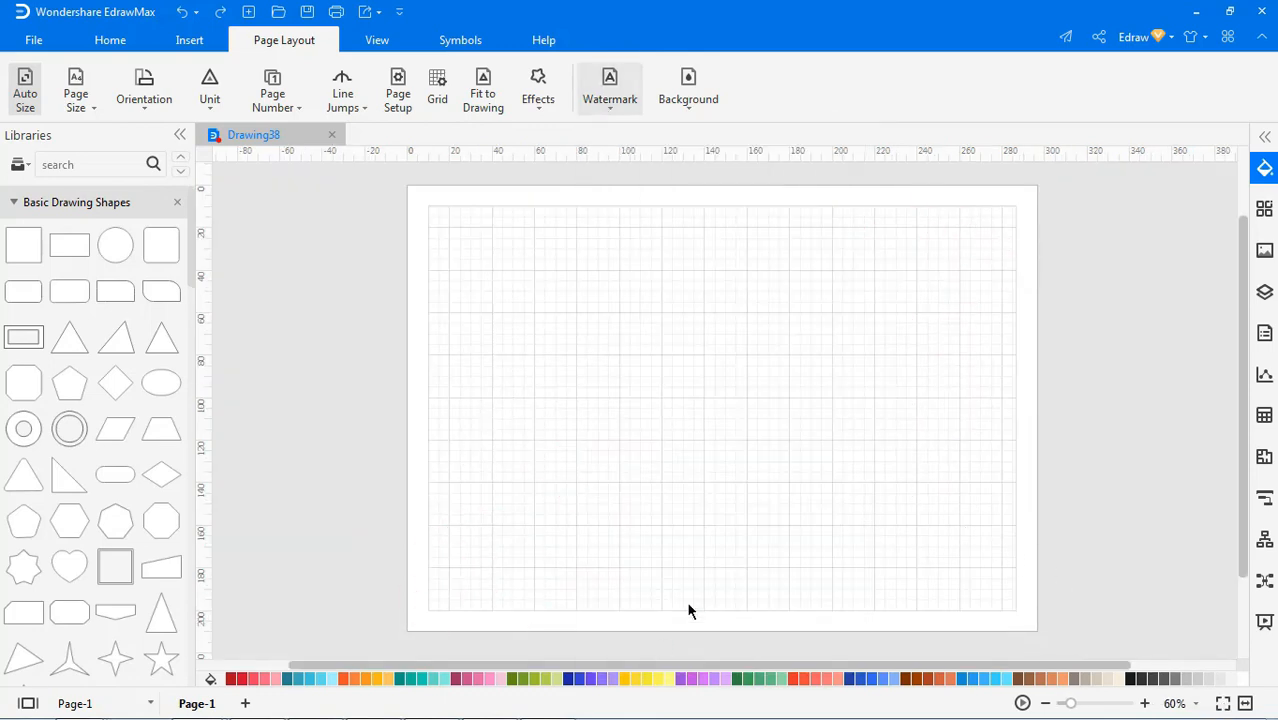